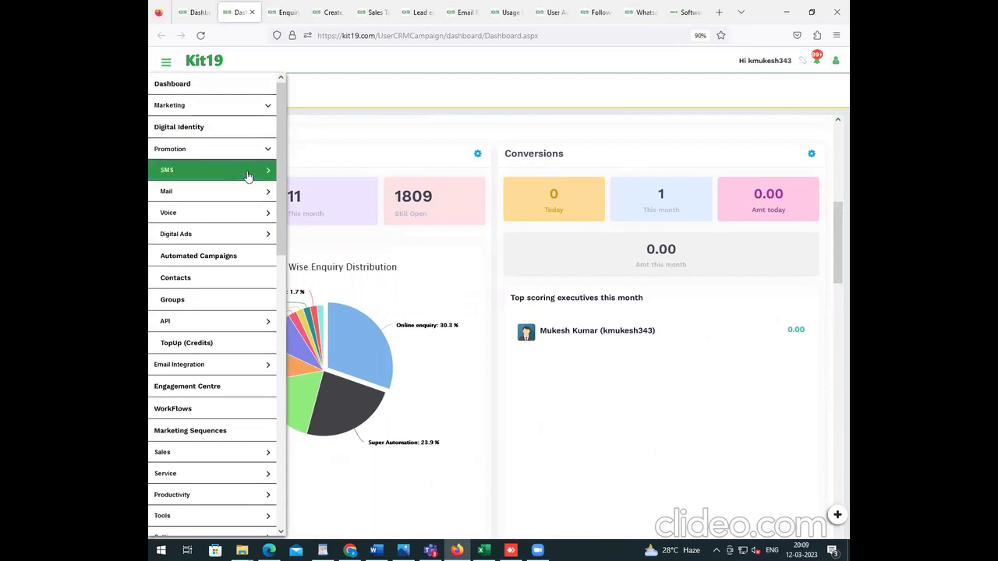
Review the SMS, Mail and Voice promotion options, and open the Send Voice page.
click(249, 171)
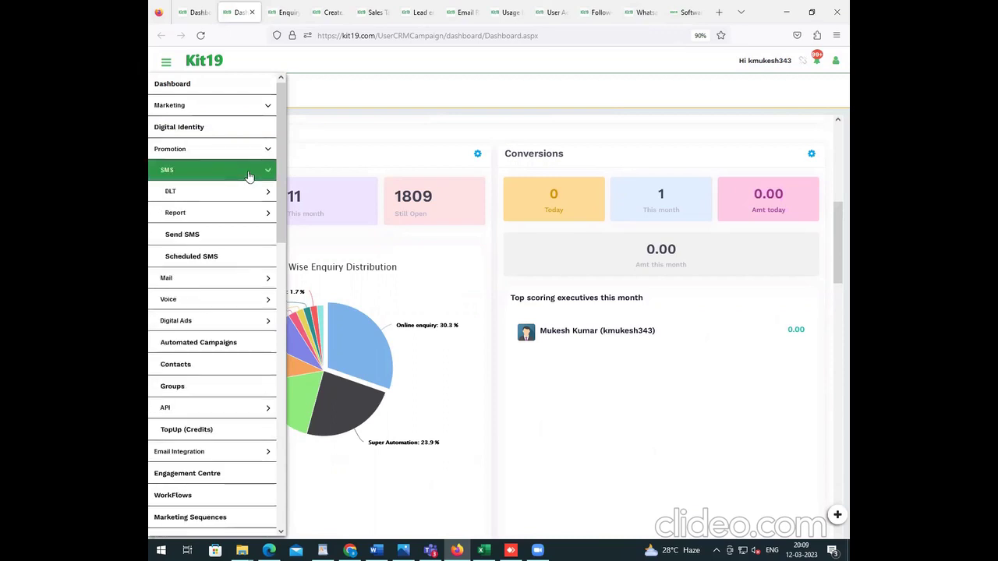
click(260, 281)
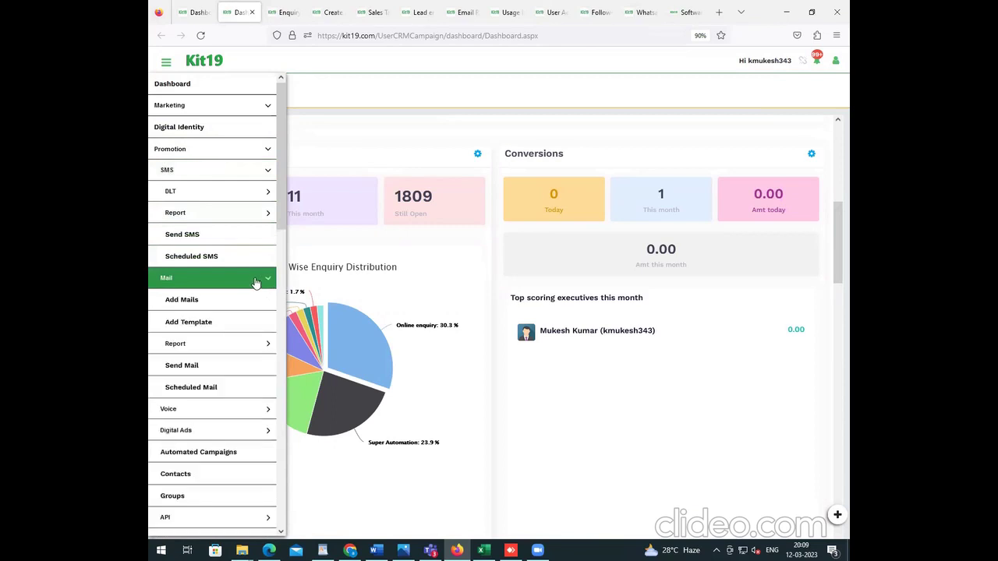
scroll(254, 284, down, 3)
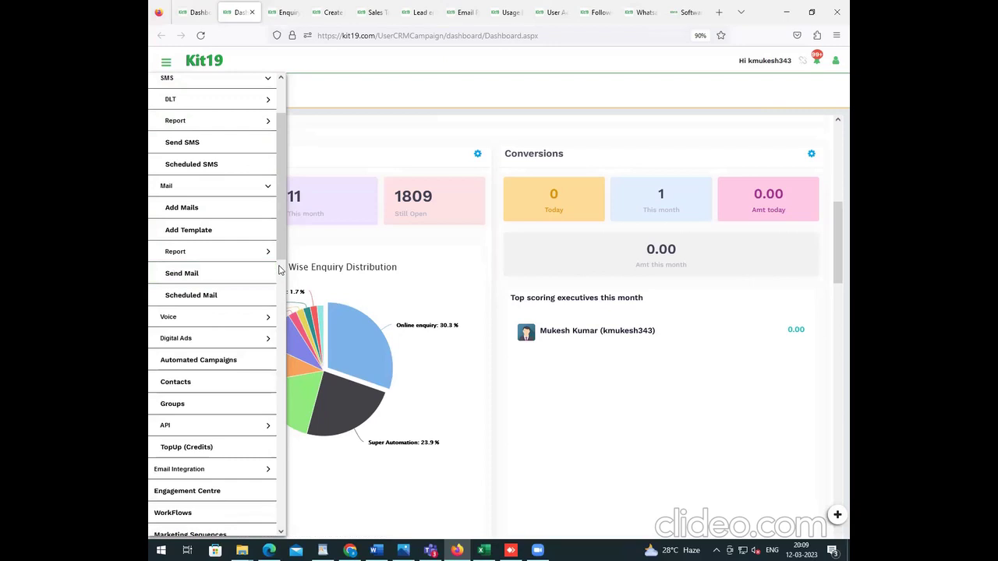
click(251, 317)
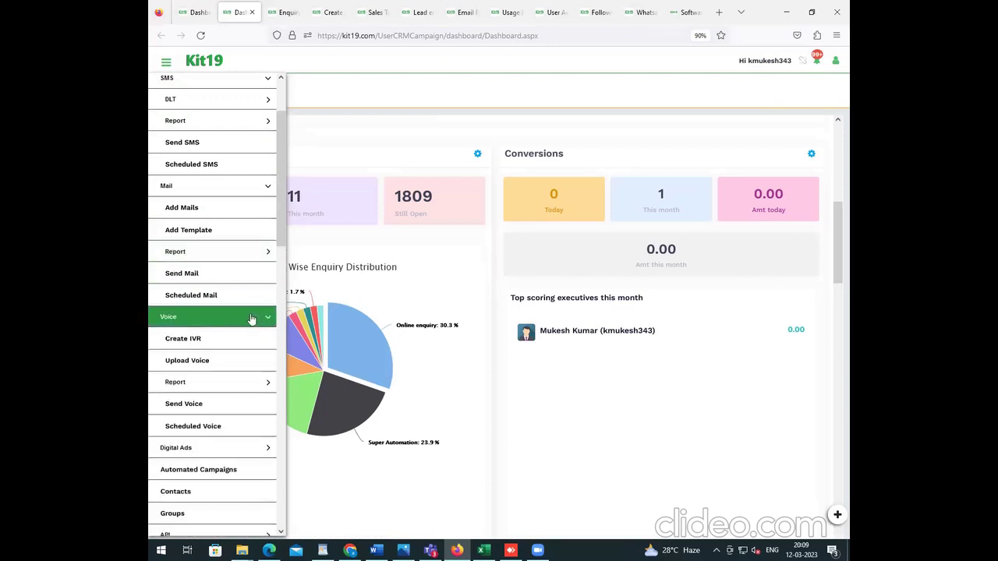
scroll(233, 324, down, 3)
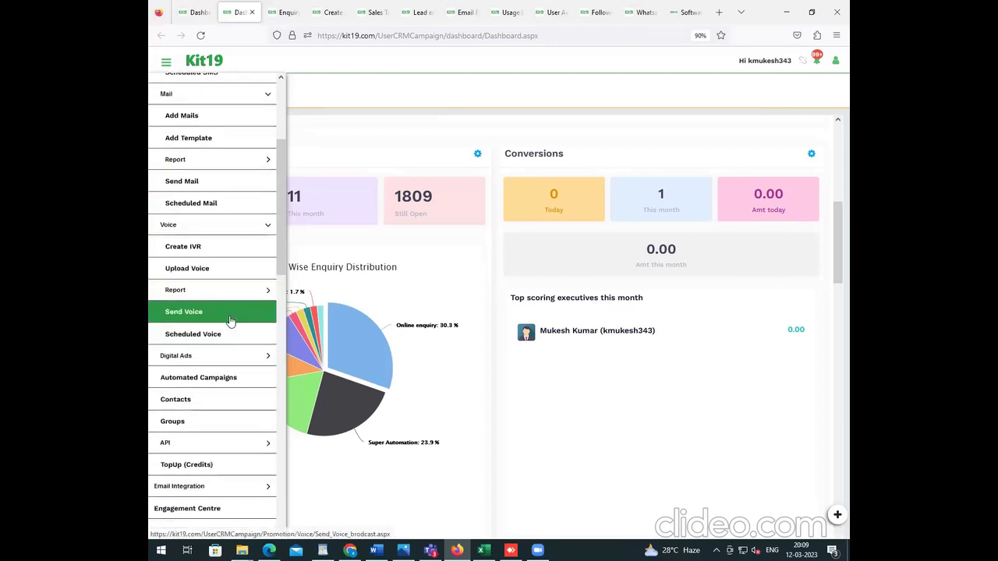
click(228, 320)
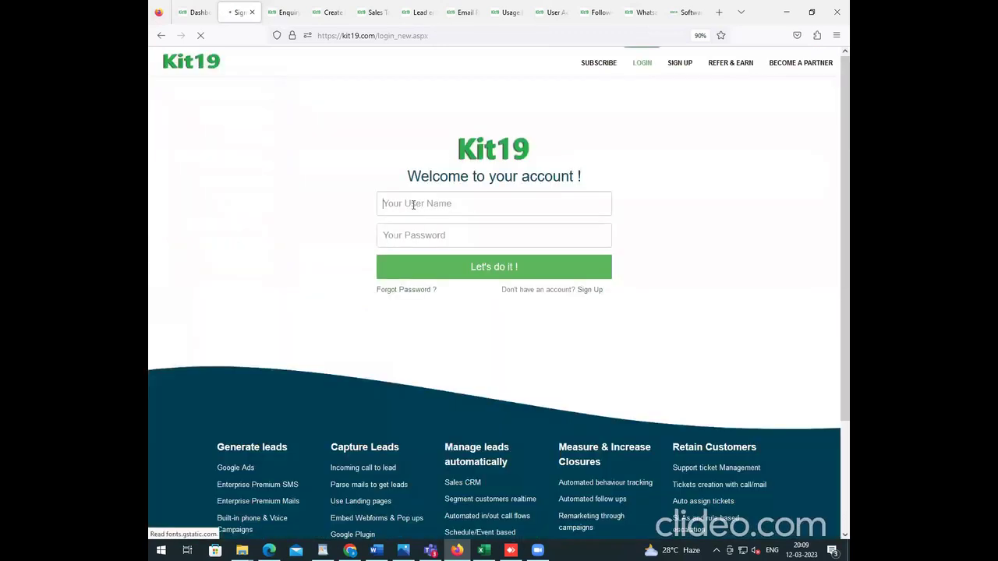
Sign in again by filling in the saved account's user name and its stored password.
click(406, 204)
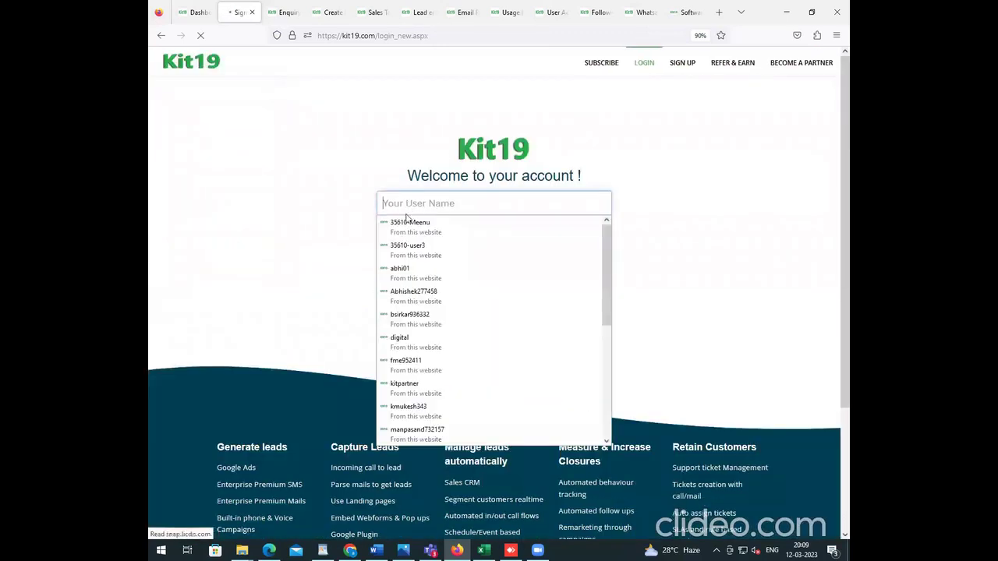
text(kmu)
key(Down)
key(Return)
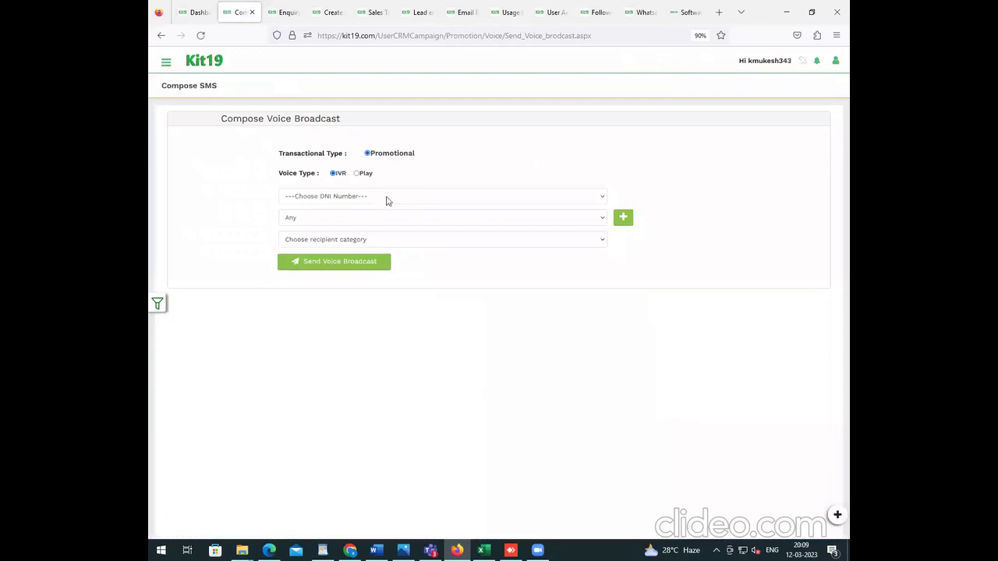
View the available DNI numbers for the IVR voice broadcast and choose a number series instead of Any.
click(583, 201)
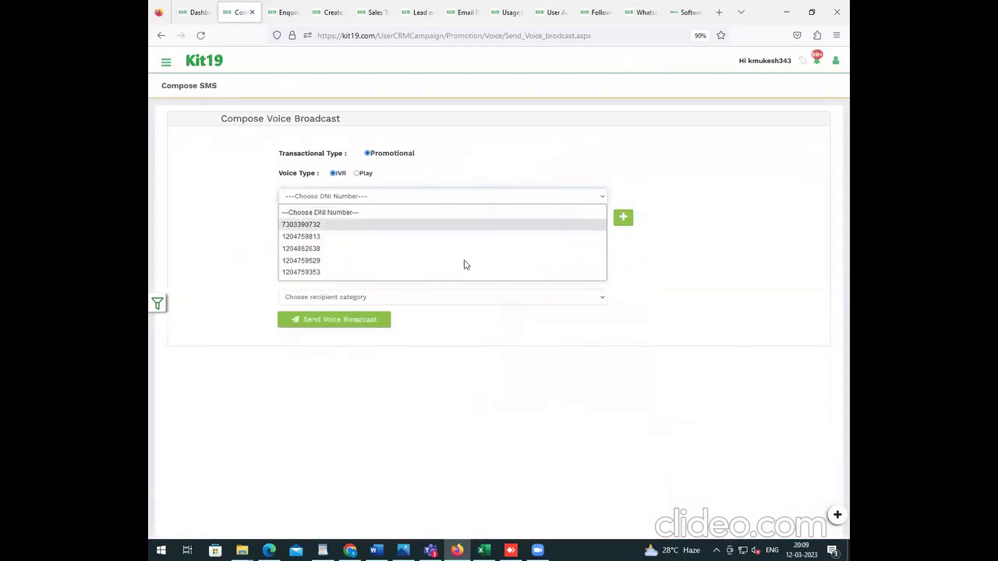
key(Tab)
key(Down)
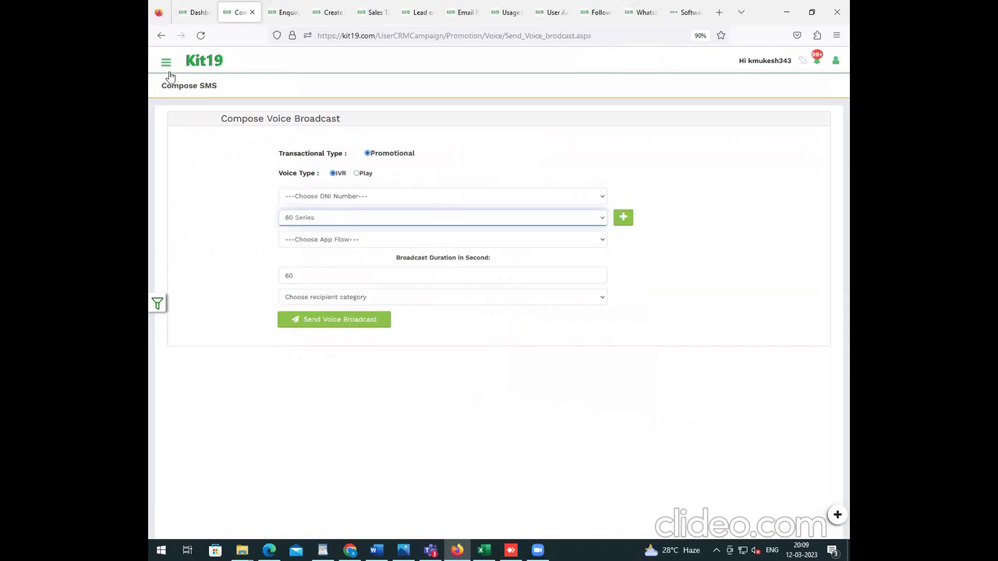
Review the Digital Ads and API options among the marketing promotions, and open the Email Integration Page.
click(165, 62)
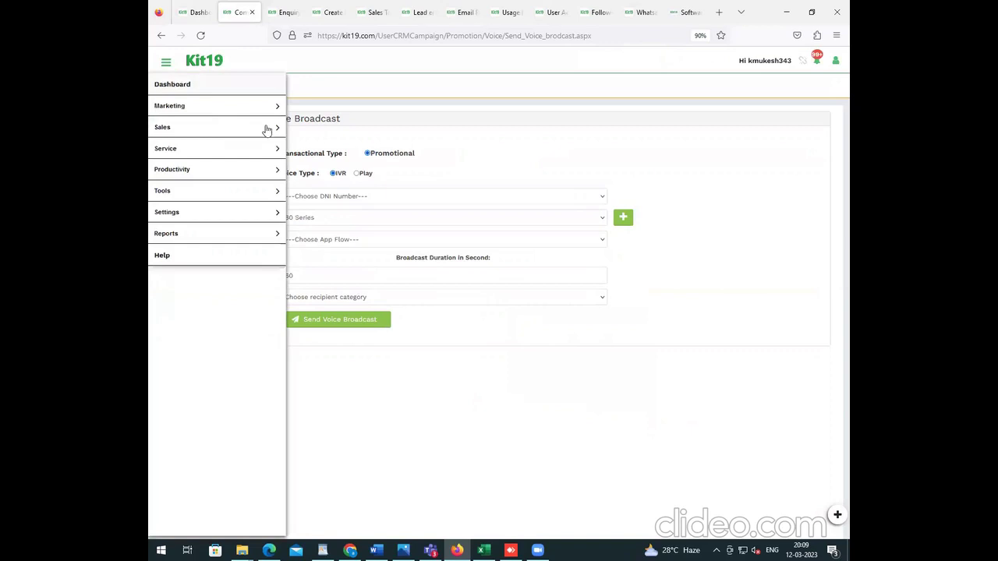
click(268, 110)
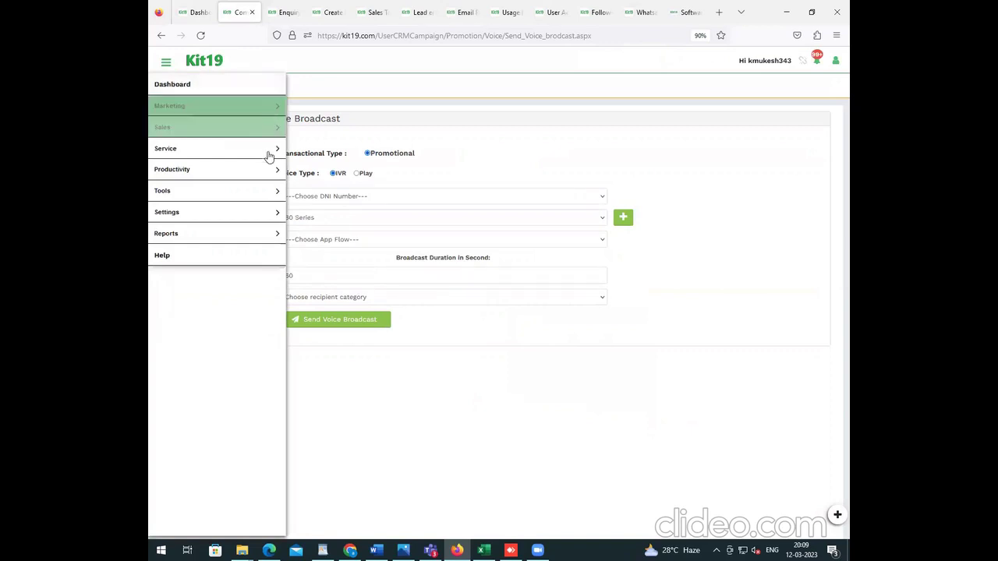
click(268, 152)
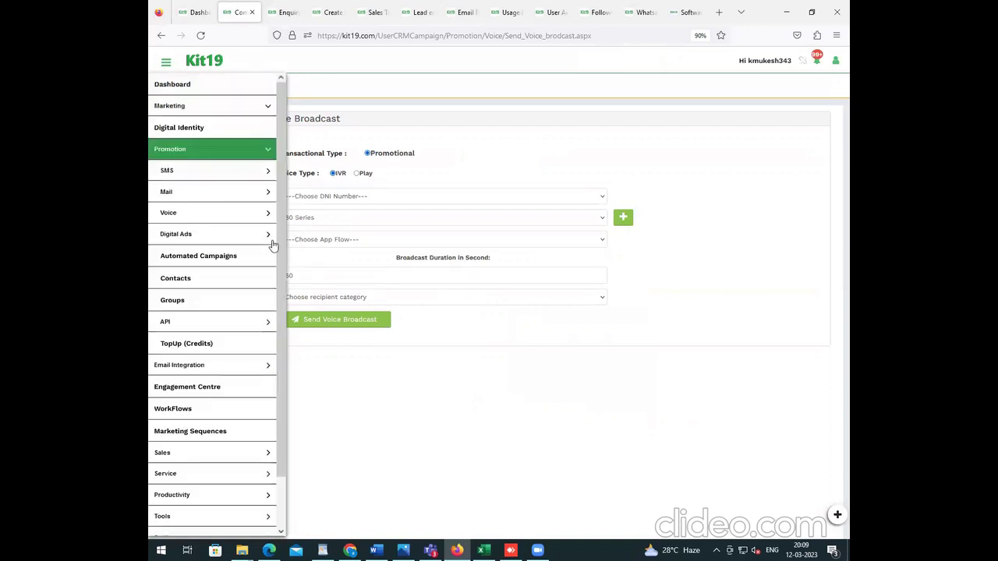
click(254, 245)
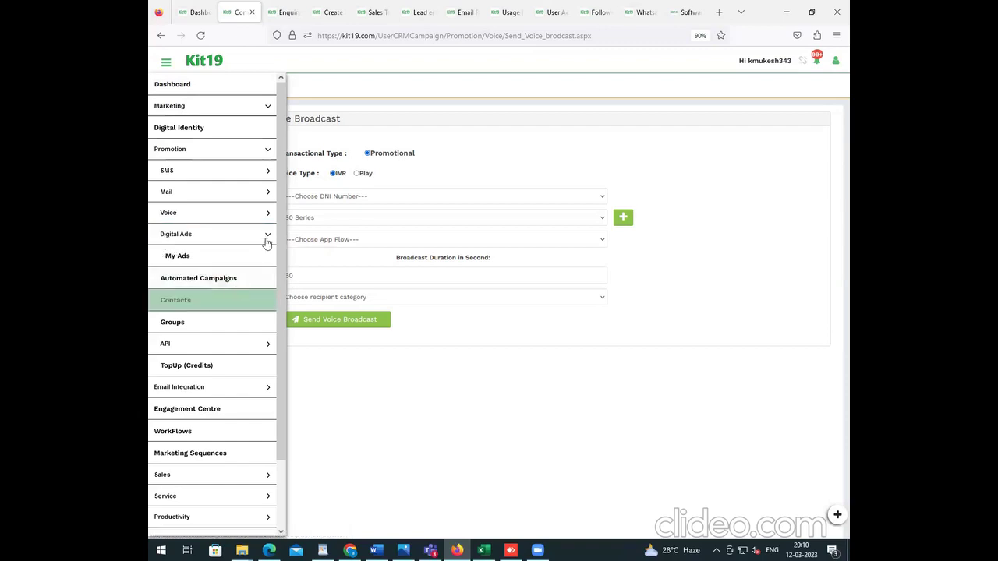
click(240, 352)
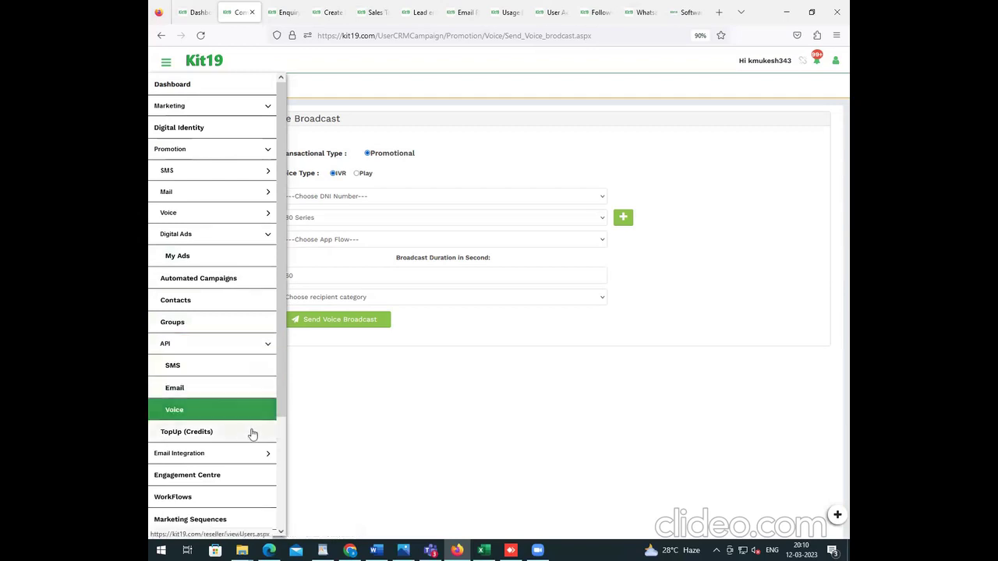
click(263, 351)
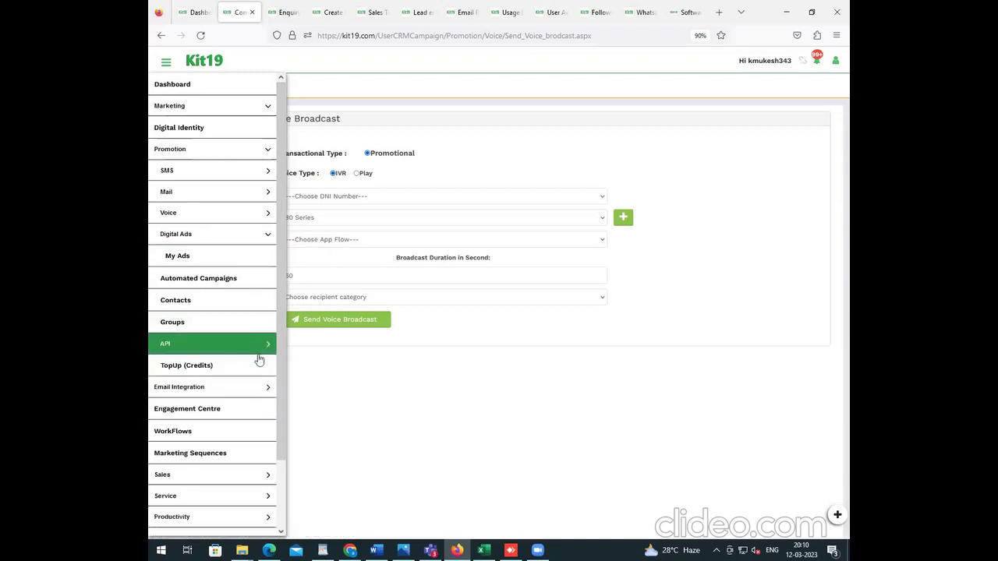
click(261, 389)
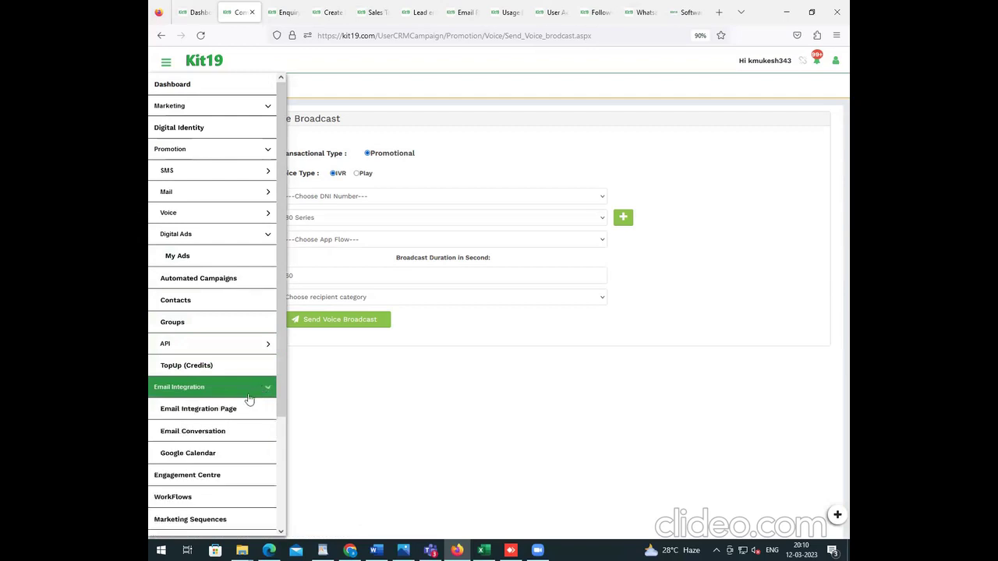
click(223, 413)
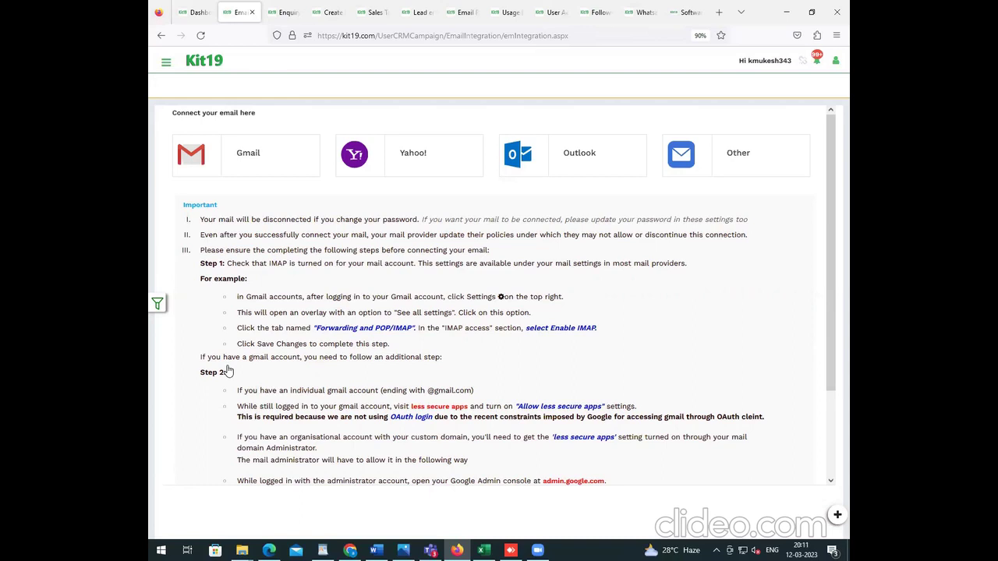
Open the Google Calendar page of the marketing email integration.
click(173, 70)
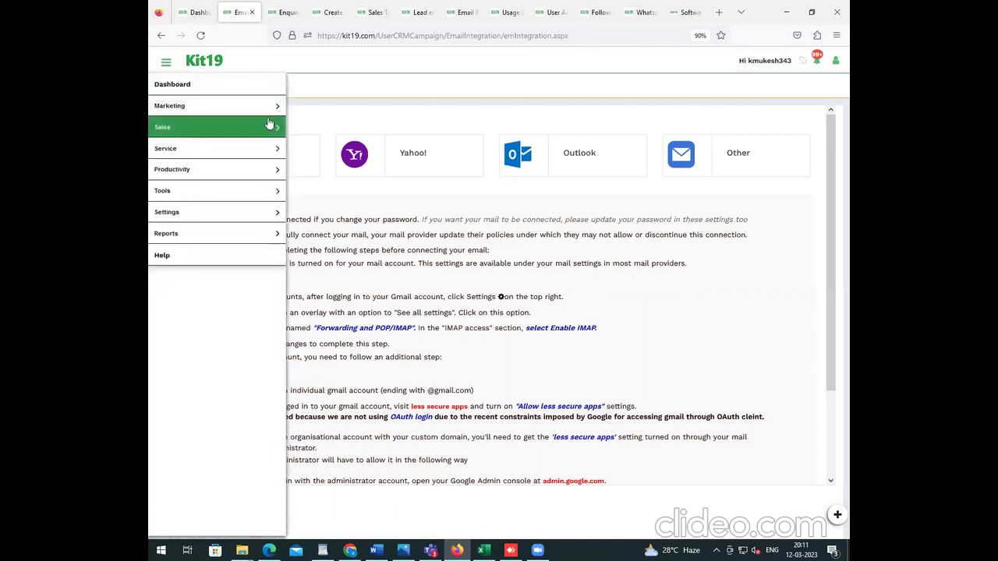
click(270, 110)
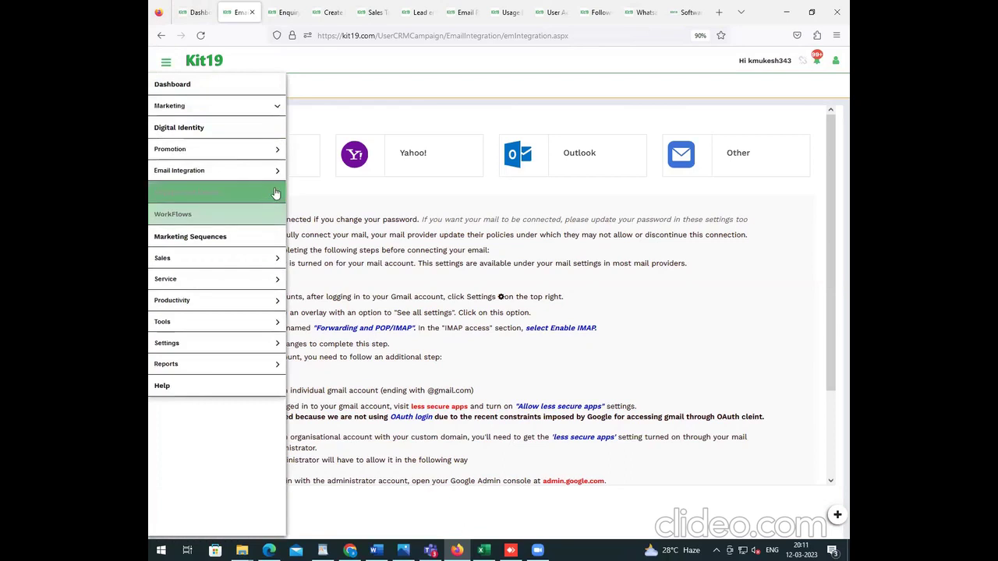
click(272, 178)
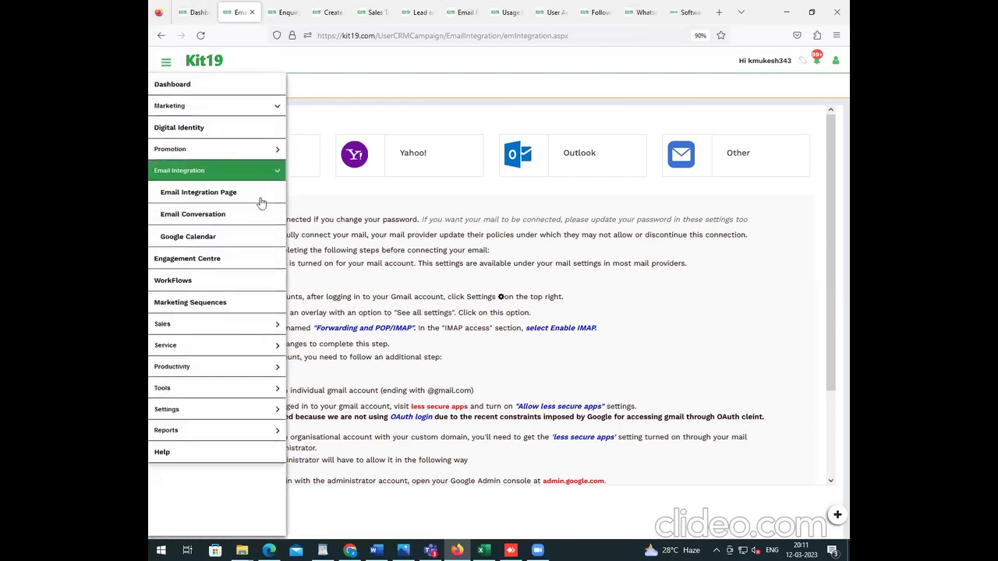
click(234, 241)
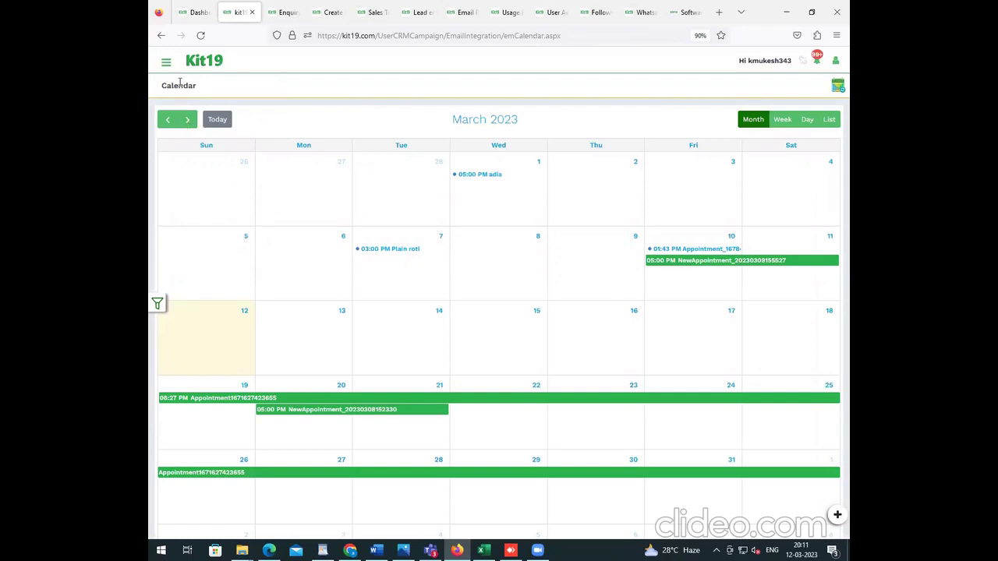
Open the marketing Engagement Centre to view the list of triggered campaigns.
click(165, 61)
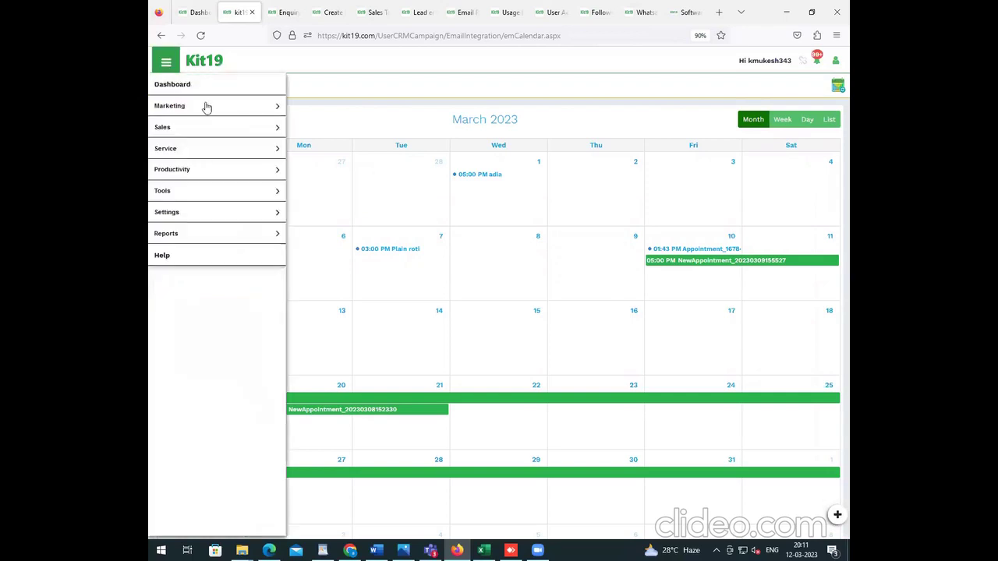
click(217, 141)
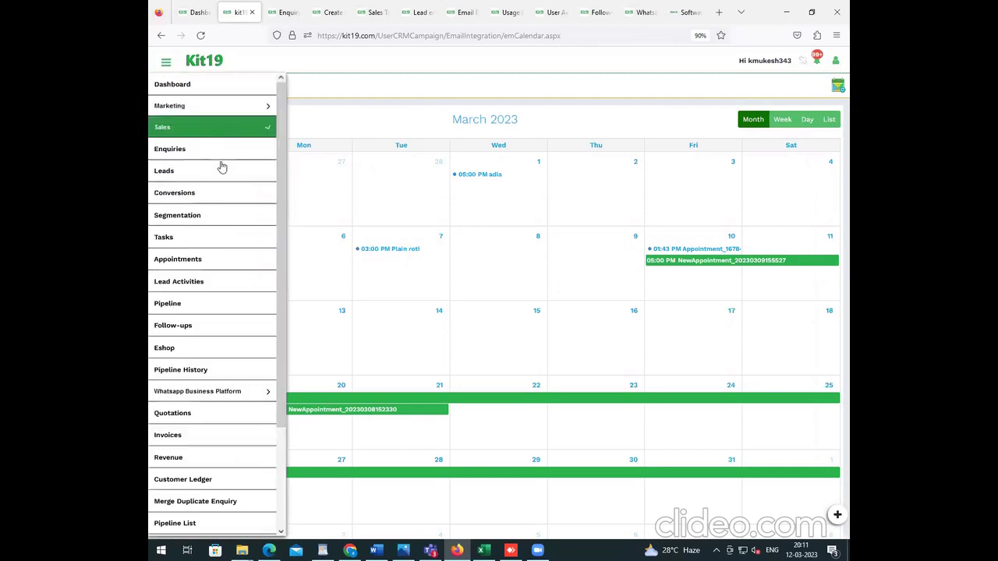
click(264, 121)
click(265, 107)
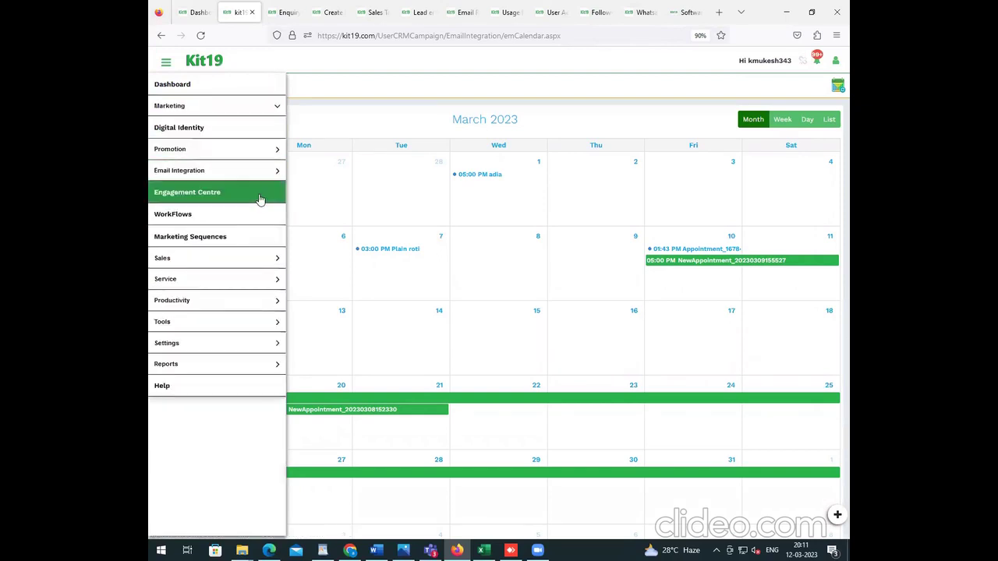
click(194, 199)
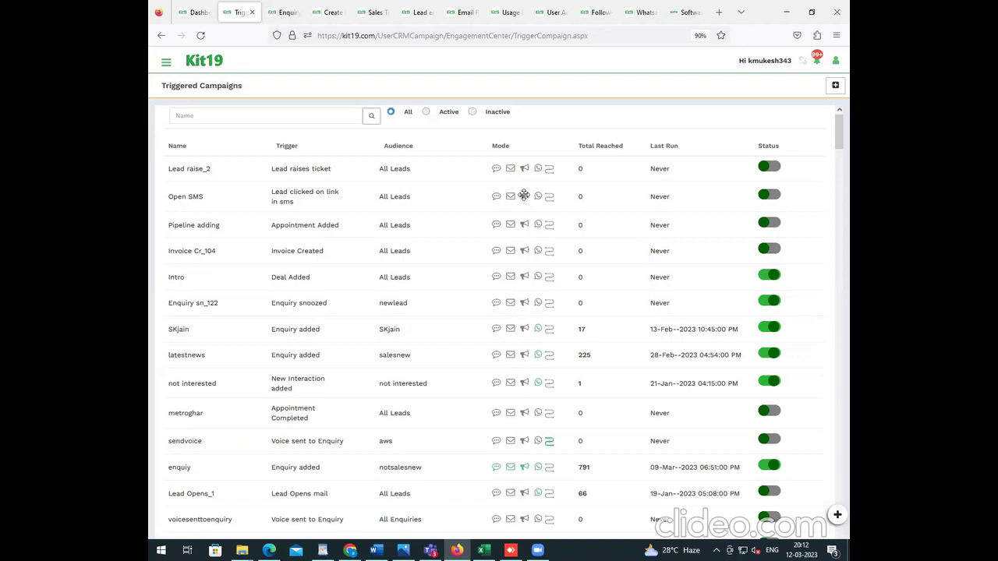
Open Marketing Sequences, examine the blank Add Sequence form, and return to the sequence list.
click(166, 61)
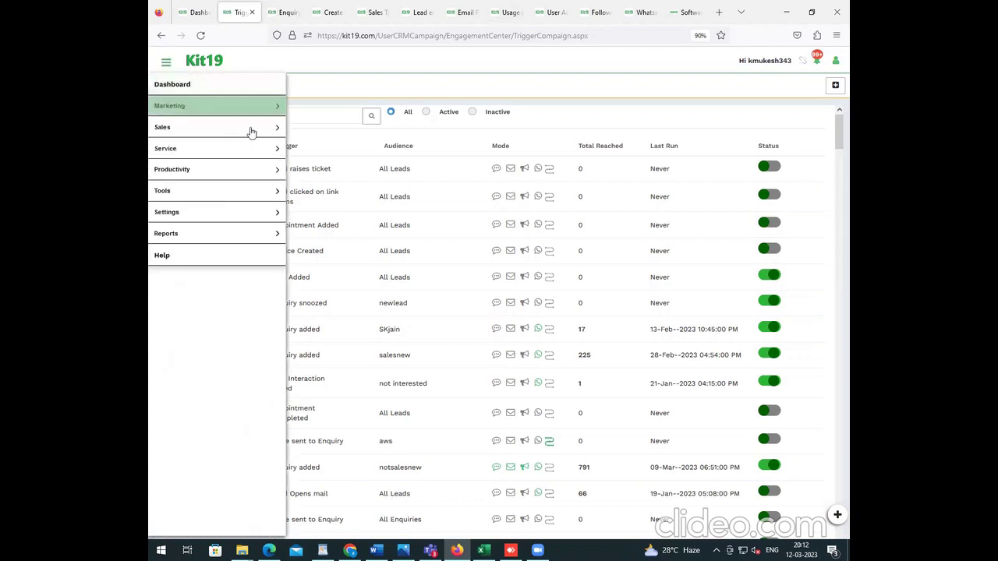
click(273, 106)
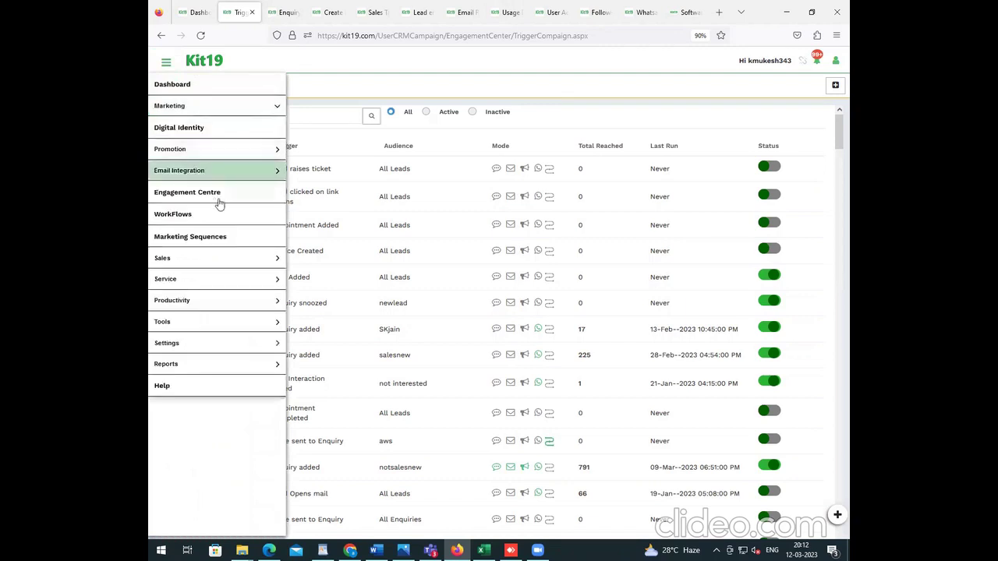
click(243, 247)
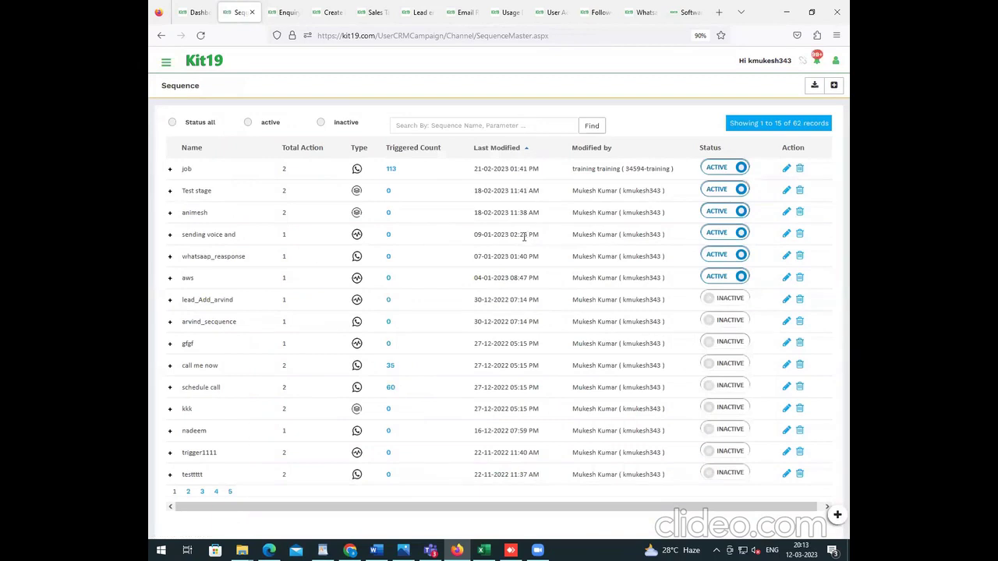
click(833, 86)
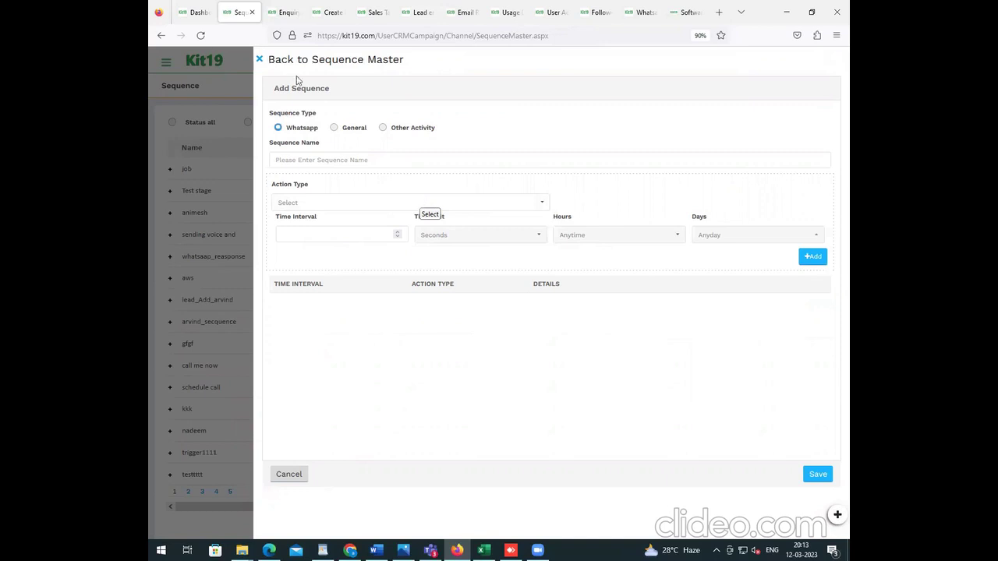
click(259, 61)
Open the marketing WorkFlows page and set the new workflow's trigger to "Lead clicked on link in sms".
click(165, 69)
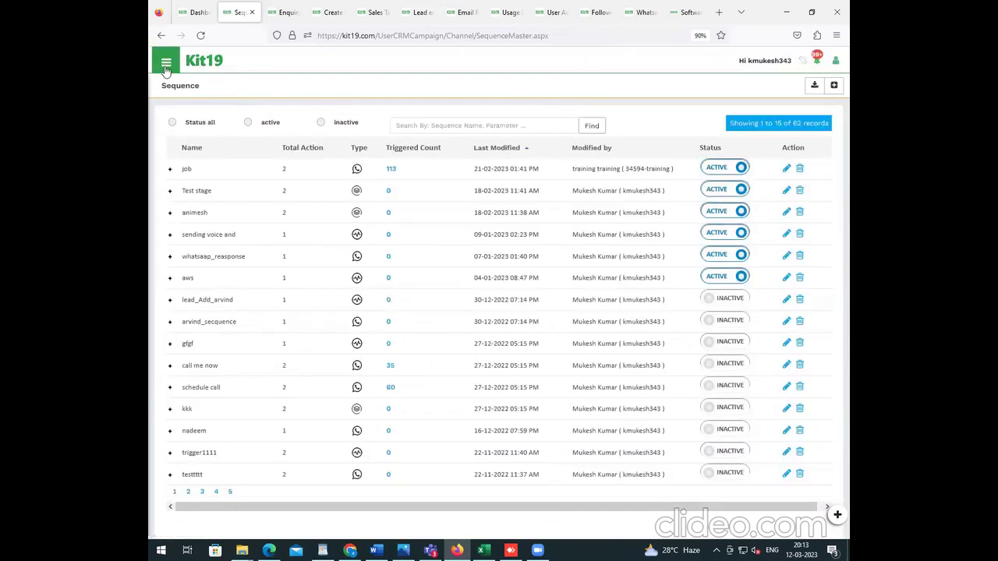
click(241, 115)
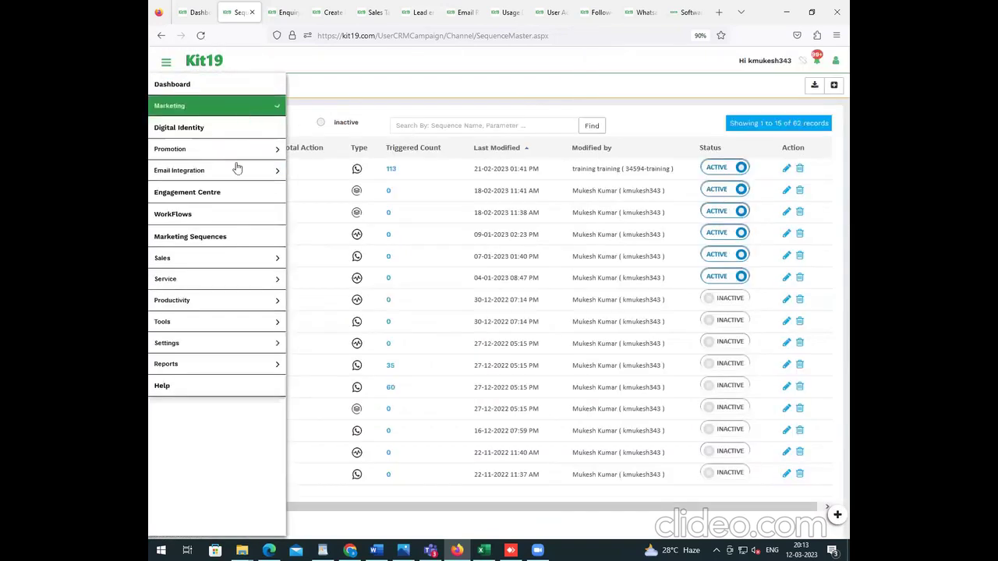
click(187, 218)
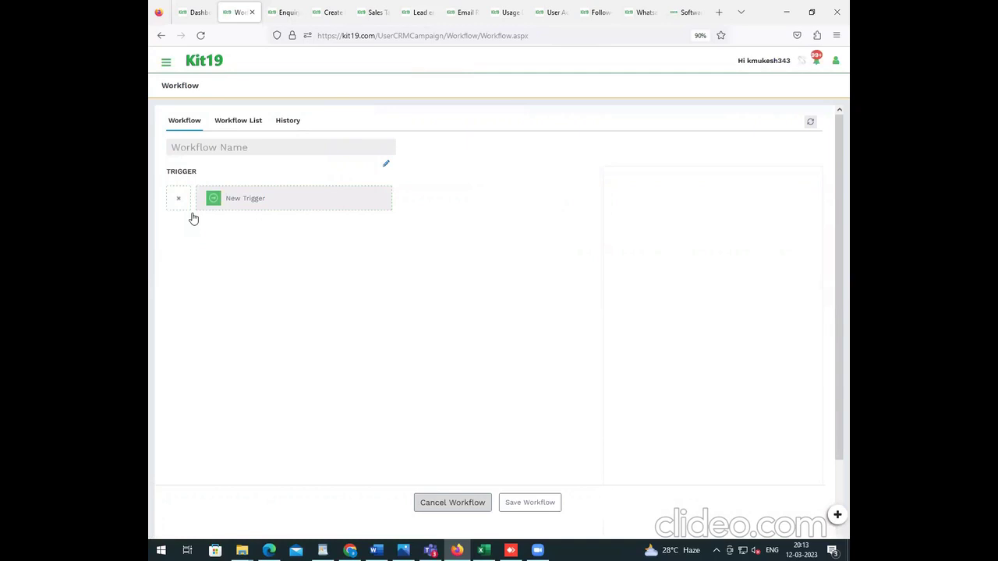
click(305, 198)
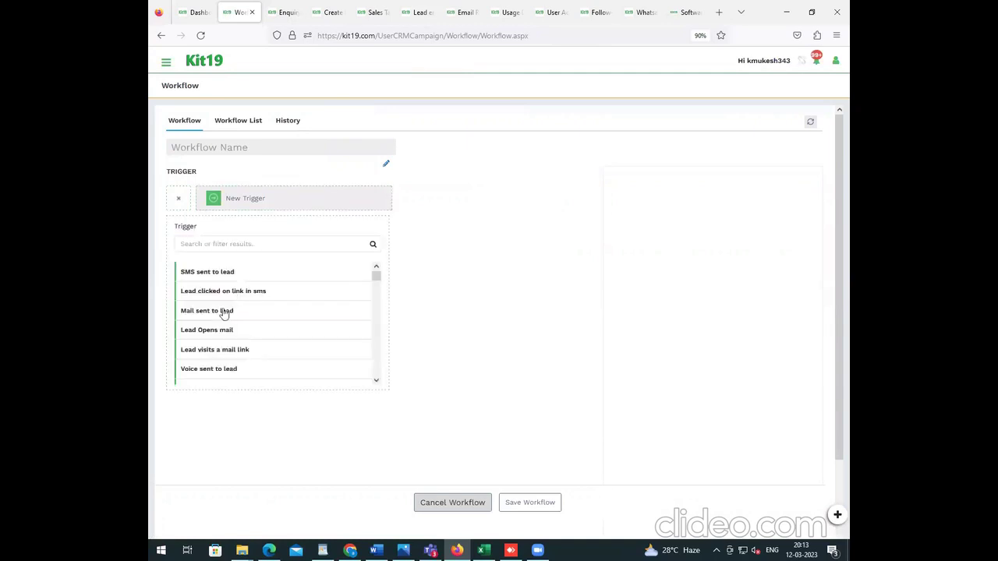
click(243, 289)
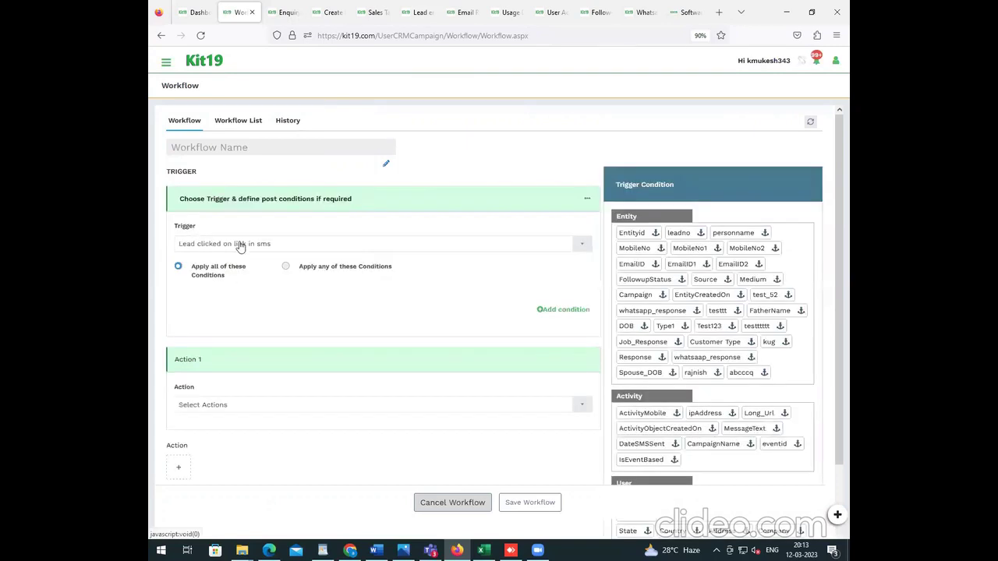
Change the workflow's trigger to "Mail sent to lead" and set Action 1 to a Simple action named Add Appointment.
click(241, 246)
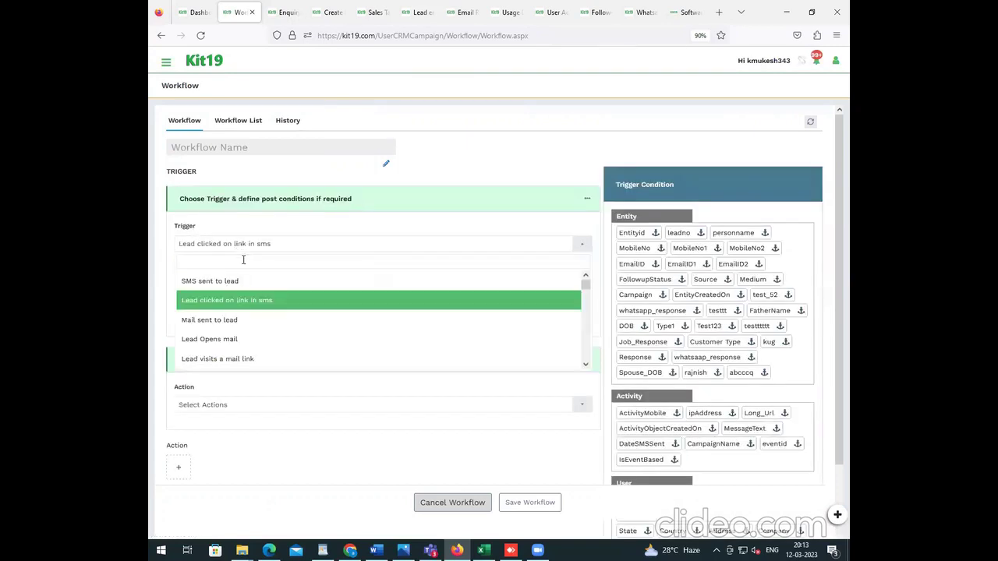
text(mai)
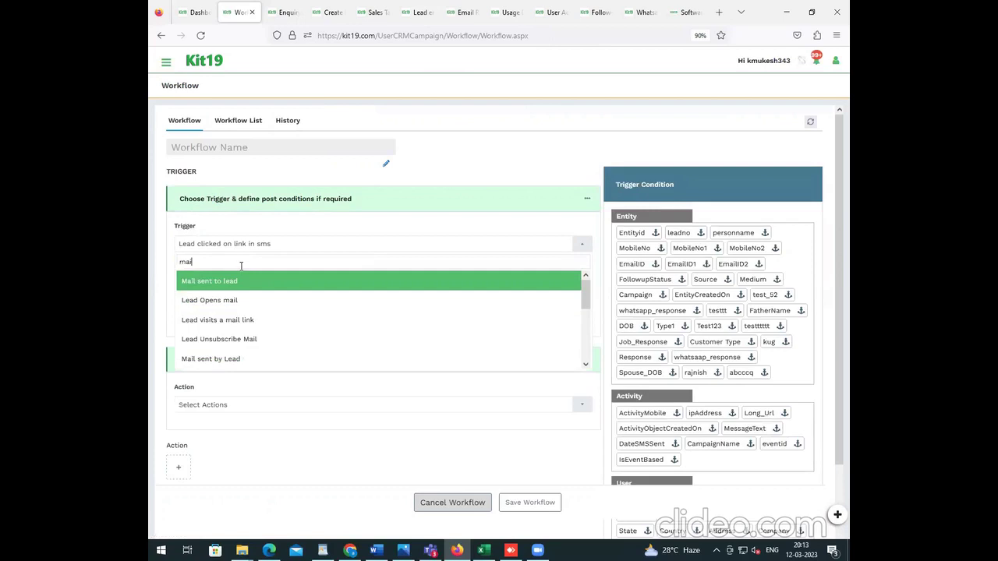
key(Return)
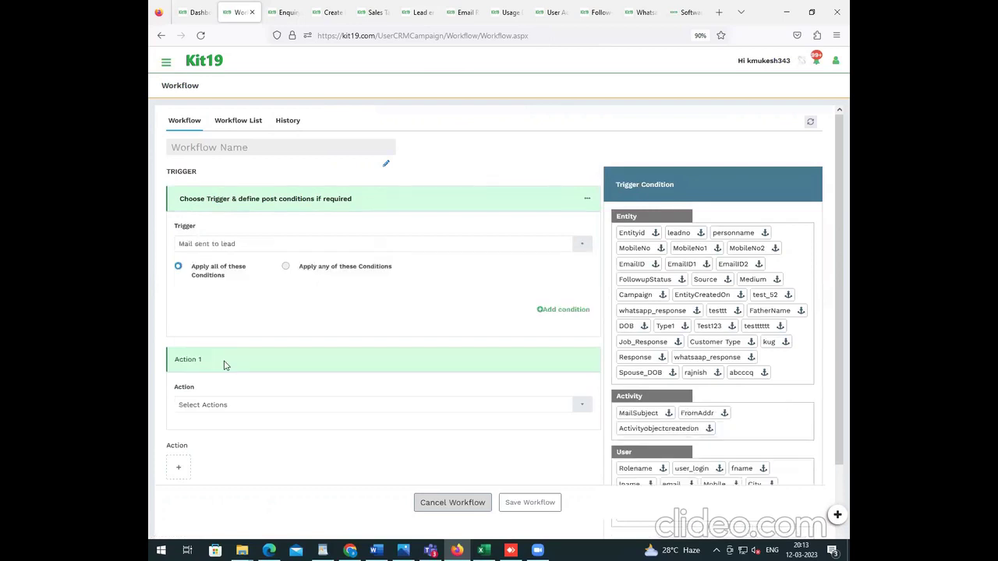
scroll(229, 309, down, 2)
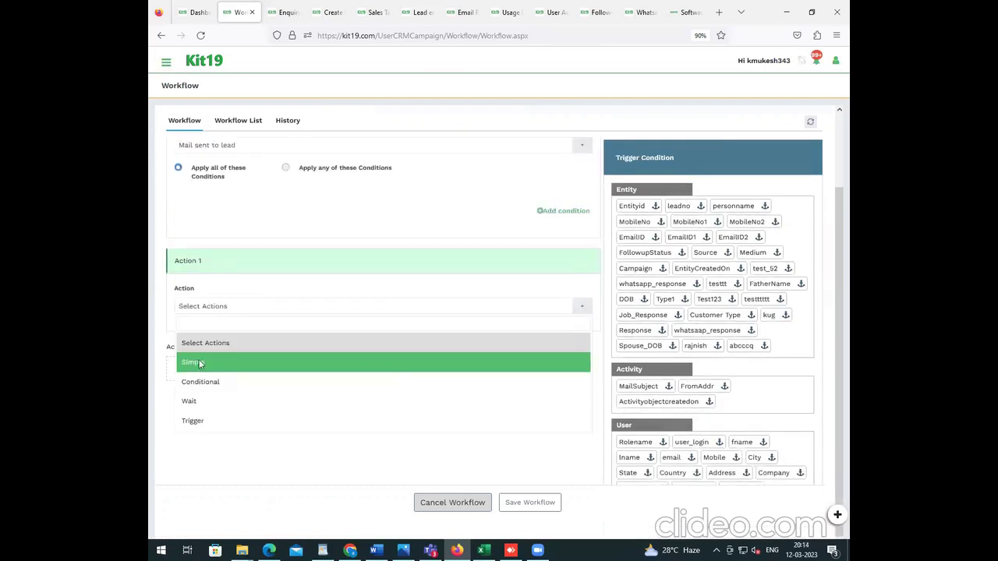
click(283, 355)
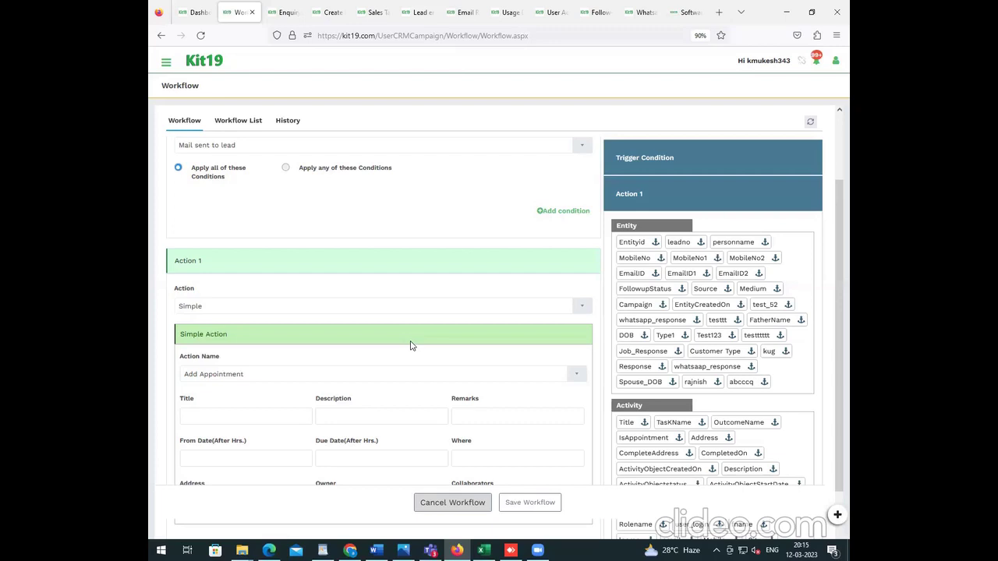
Open the Enquiries list in the Sales section.
click(164, 64)
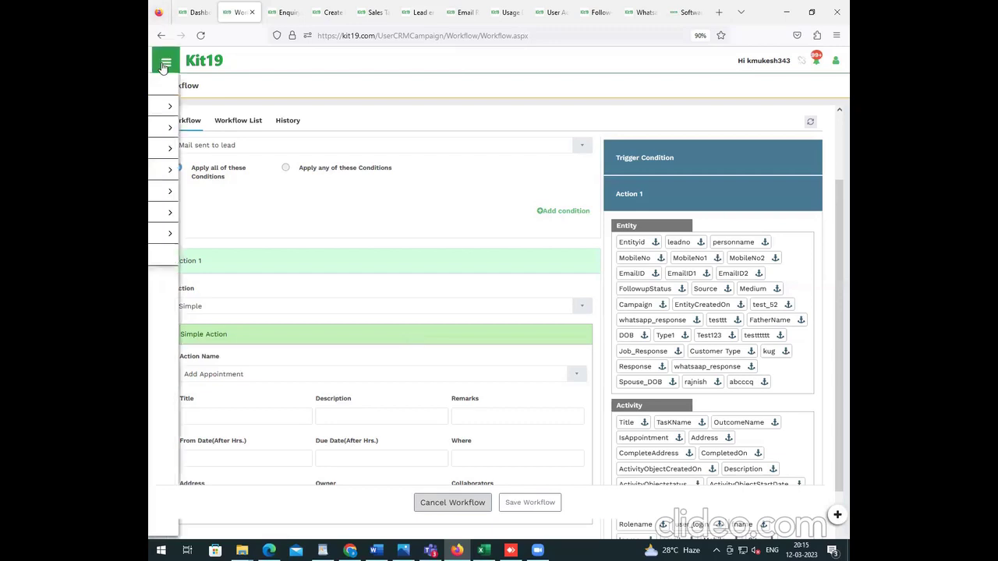
click(265, 117)
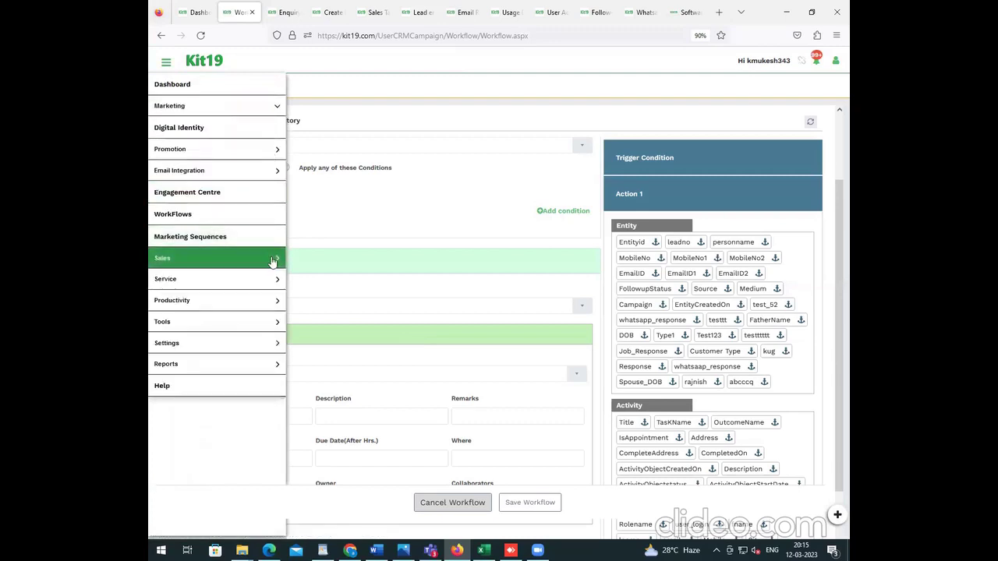
click(240, 260)
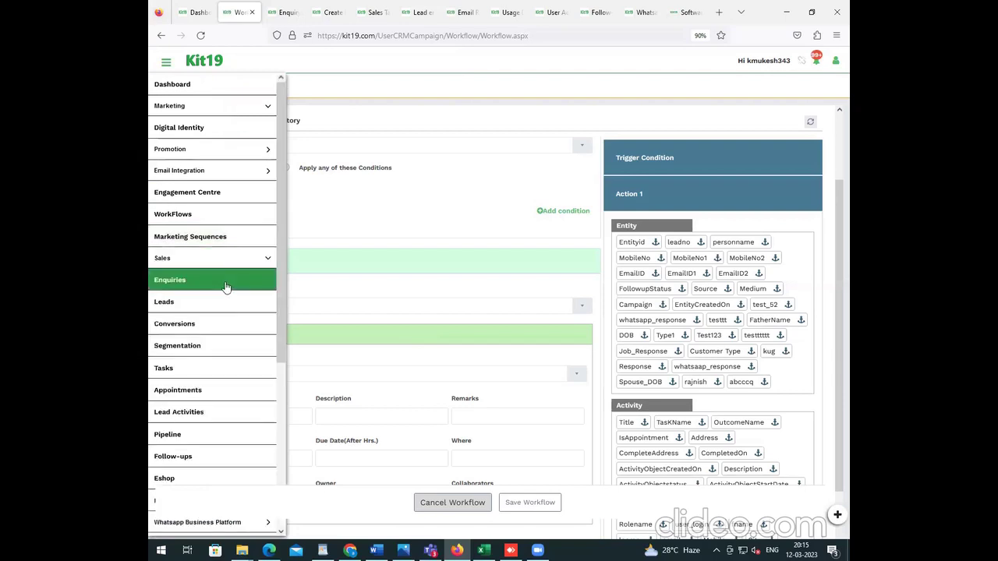
click(226, 288)
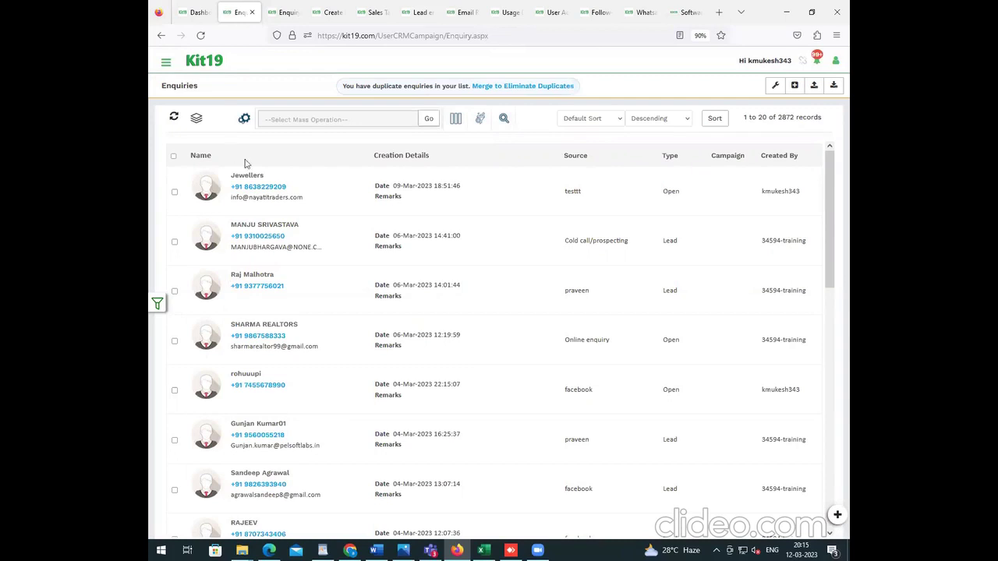
Place a call to the first enquiry's phone number from the list and close the call widget.
click(266, 189)
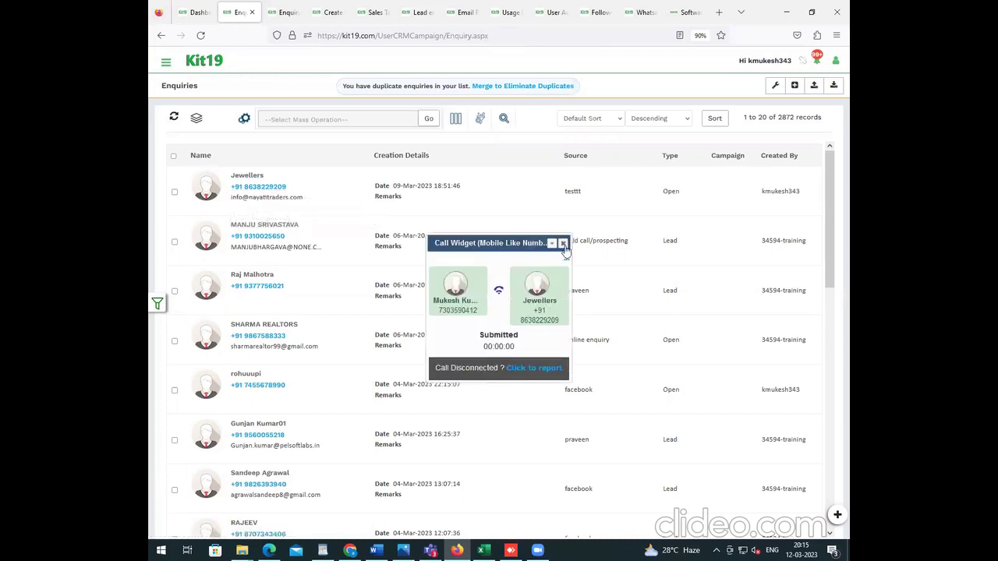
click(563, 244)
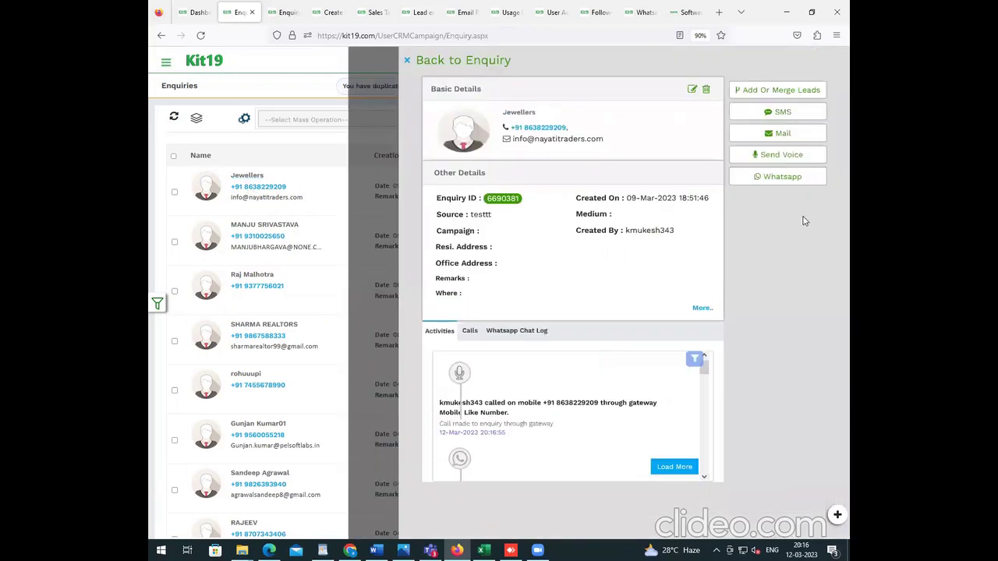
In the first enquiry's details, review the WhatsApp option, the call history and the WhatsApp chat log.
click(784, 176)
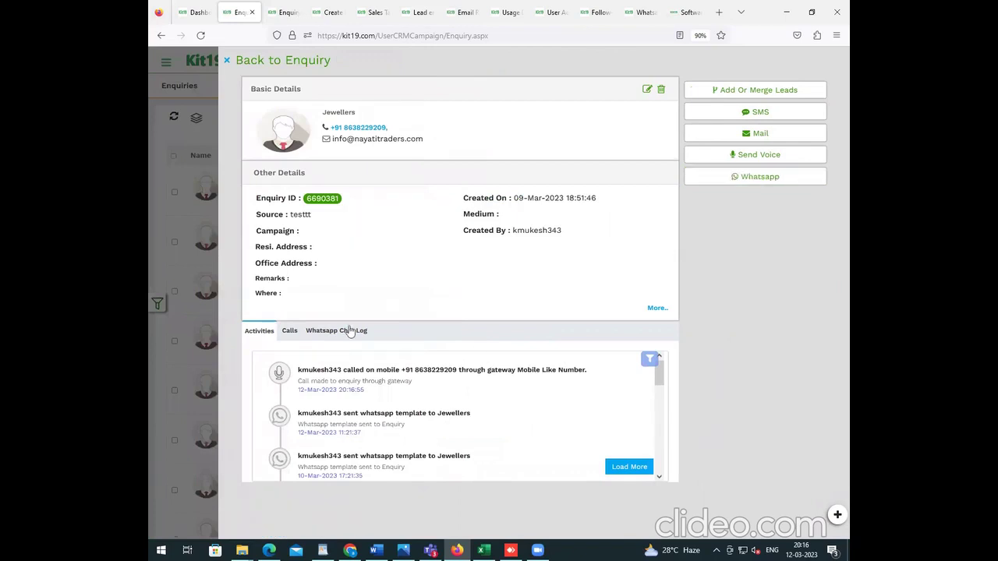
click(292, 332)
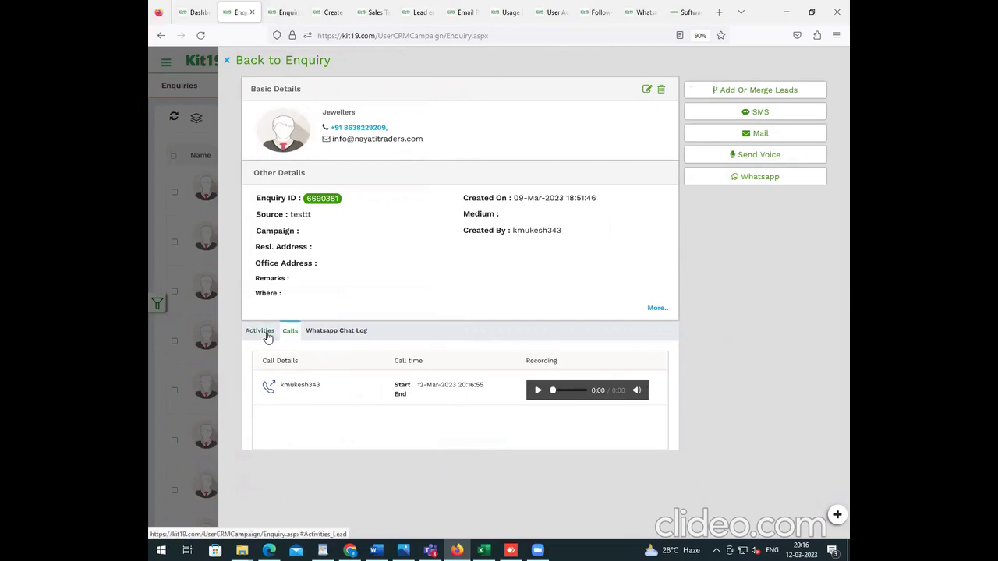
click(341, 333)
Examine the followup status choices in the enquiry's Add Lead form and leave the form without saving.
click(781, 96)
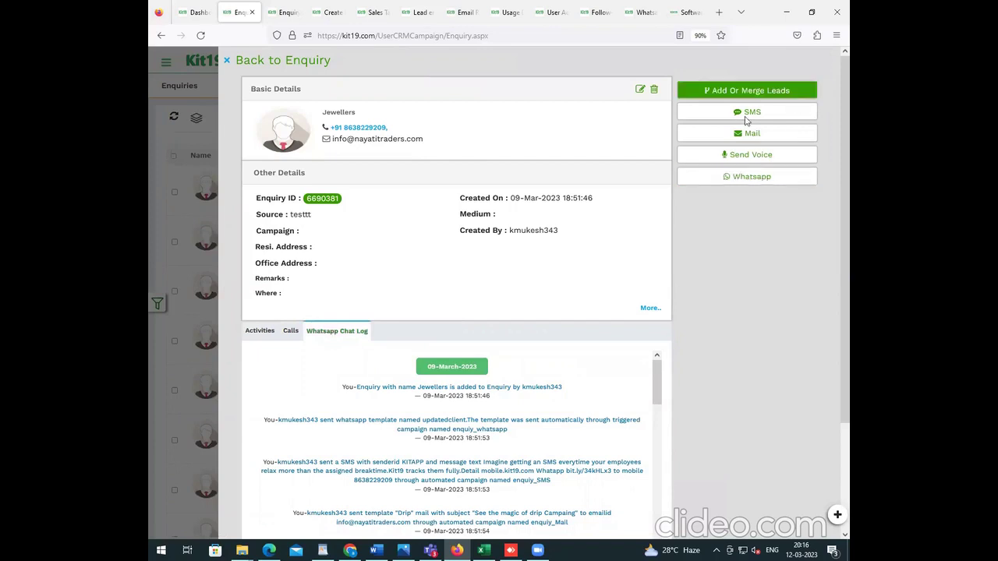
click(746, 117)
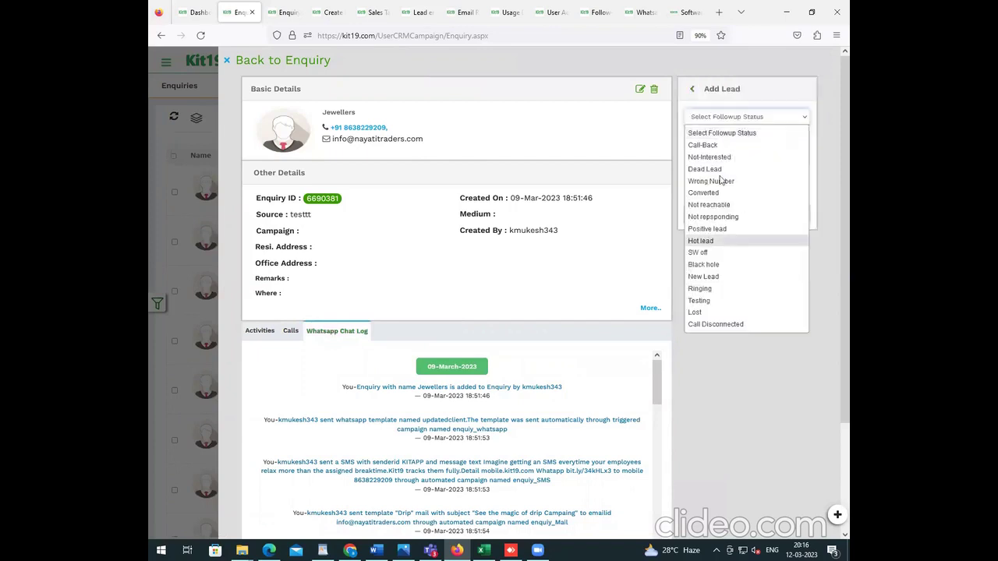
click(693, 94)
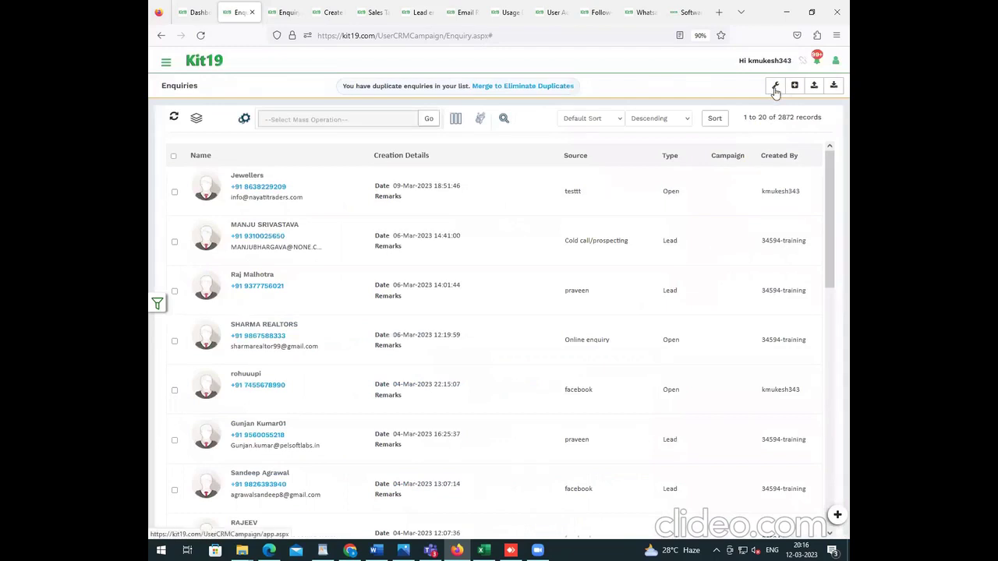
Open the enquiries' custom field setup, review the existing fields and available field types, and return to the Enquiries list.
click(775, 89)
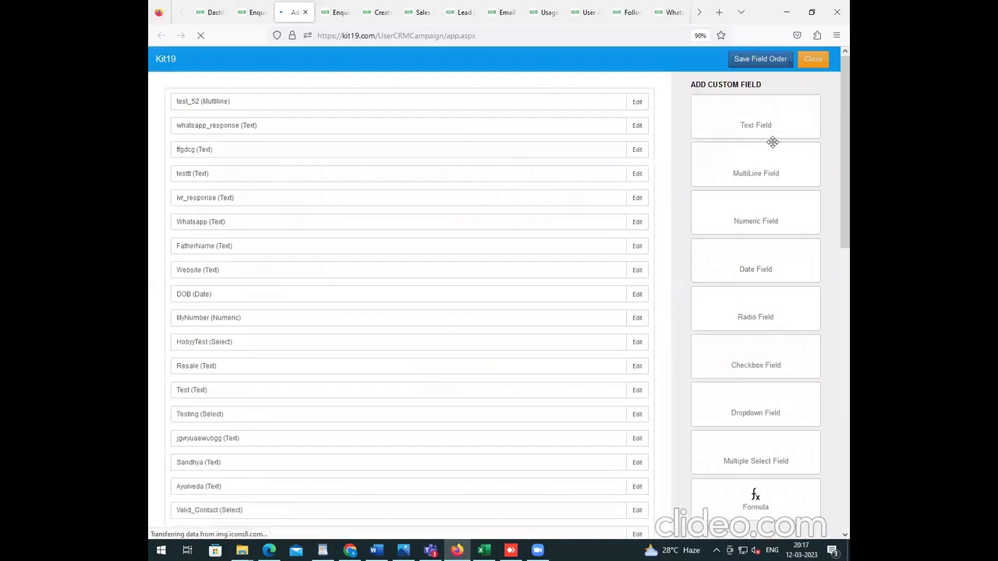
scroll(454, 200, down, 2)
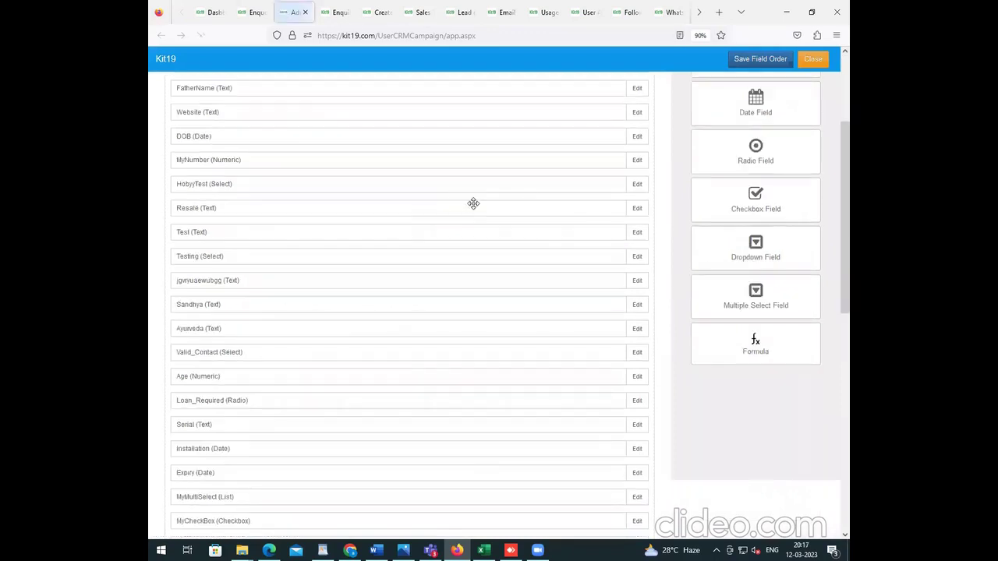
scroll(473, 204, down, 5)
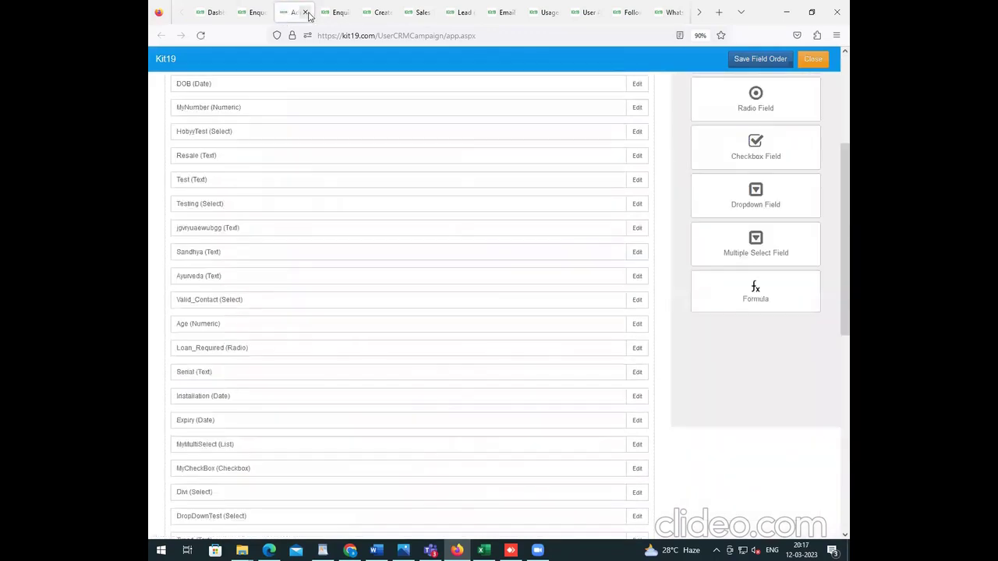
click(307, 13)
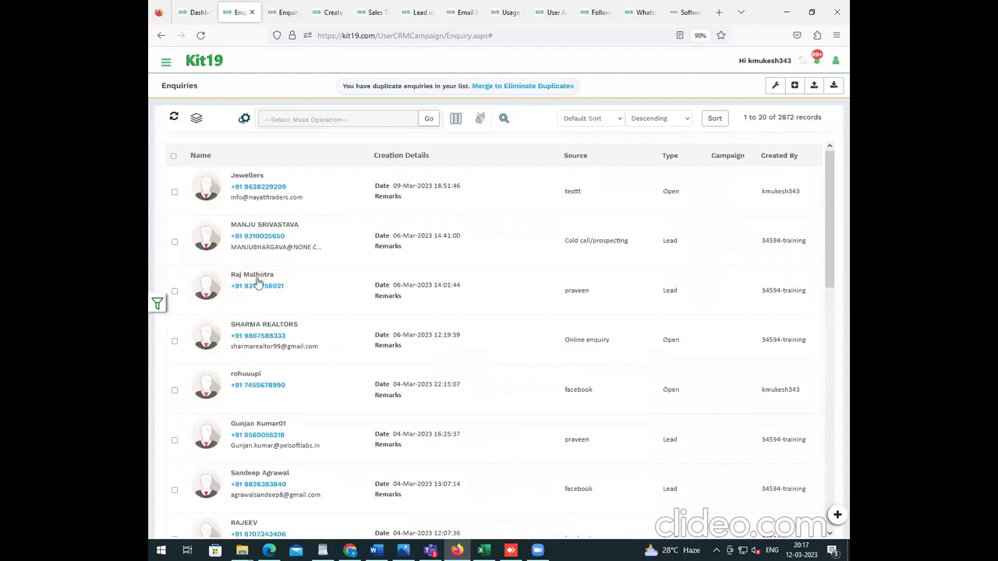
Select all enquiries on the page and view the available mass operations.
click(179, 156)
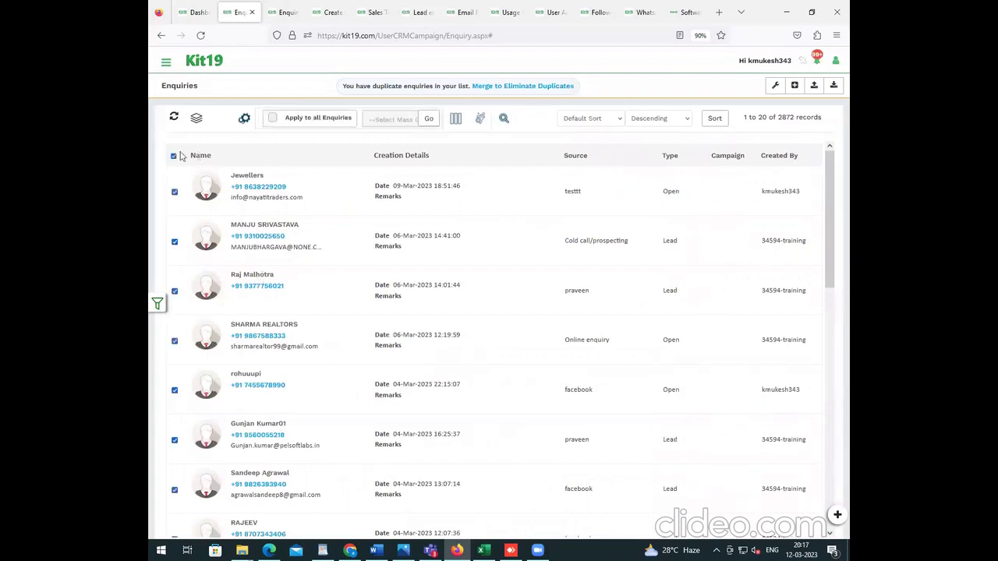
click(399, 121)
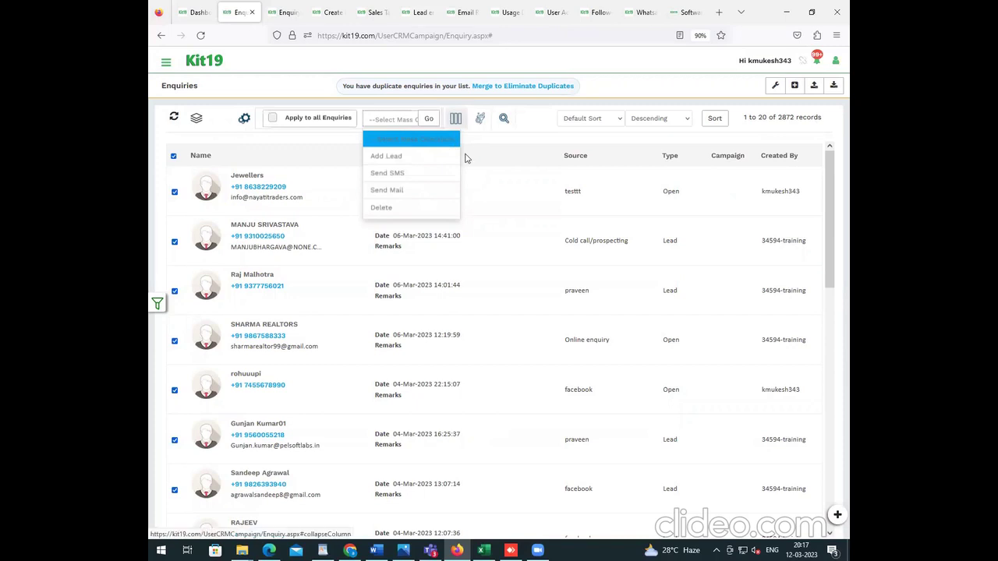
Sort the enquiries by Person Name in ascending order.
click(591, 119)
click(584, 142)
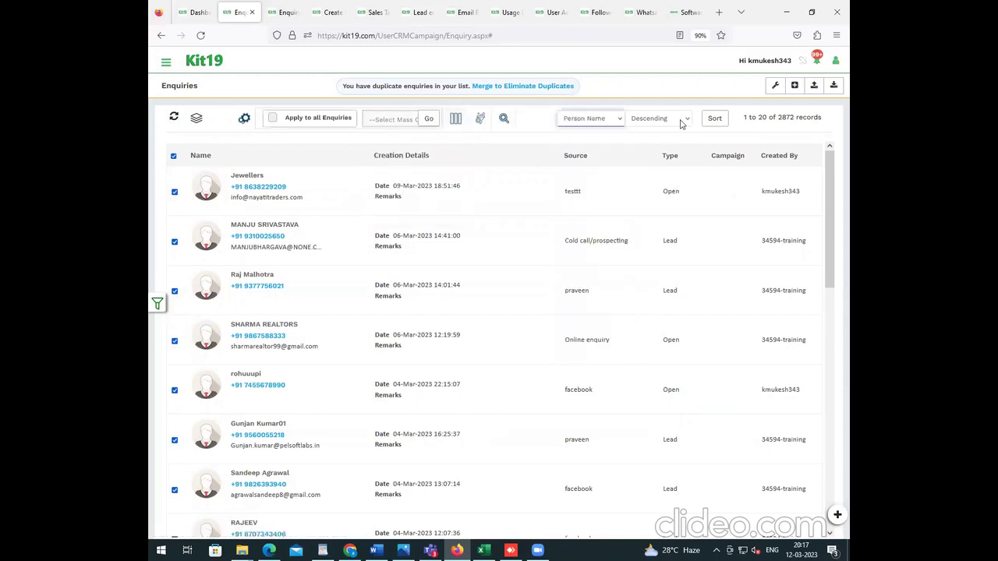
click(662, 119)
click(678, 145)
click(714, 119)
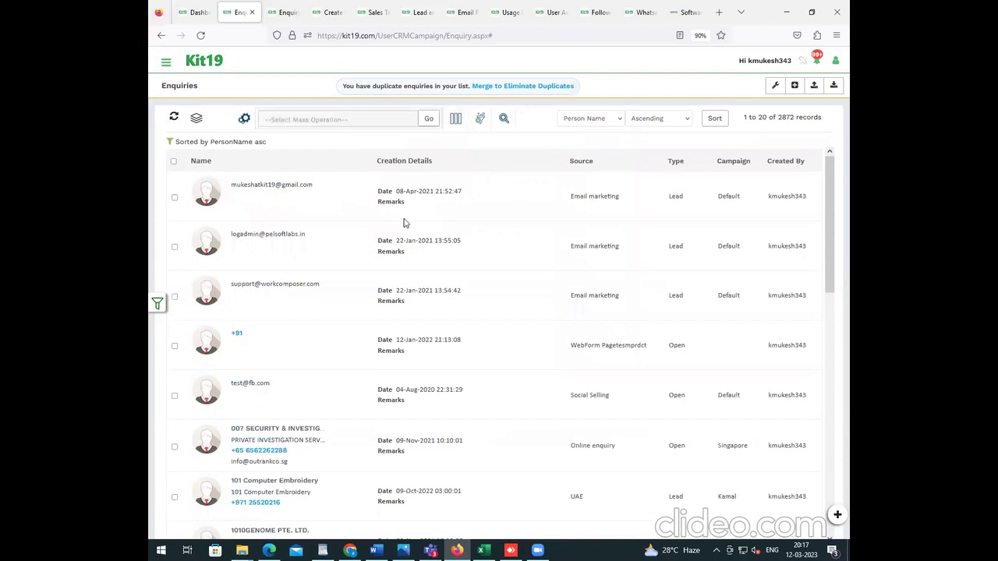
Show the custom search options for enquiries and look through the available filter fields.
click(480, 118)
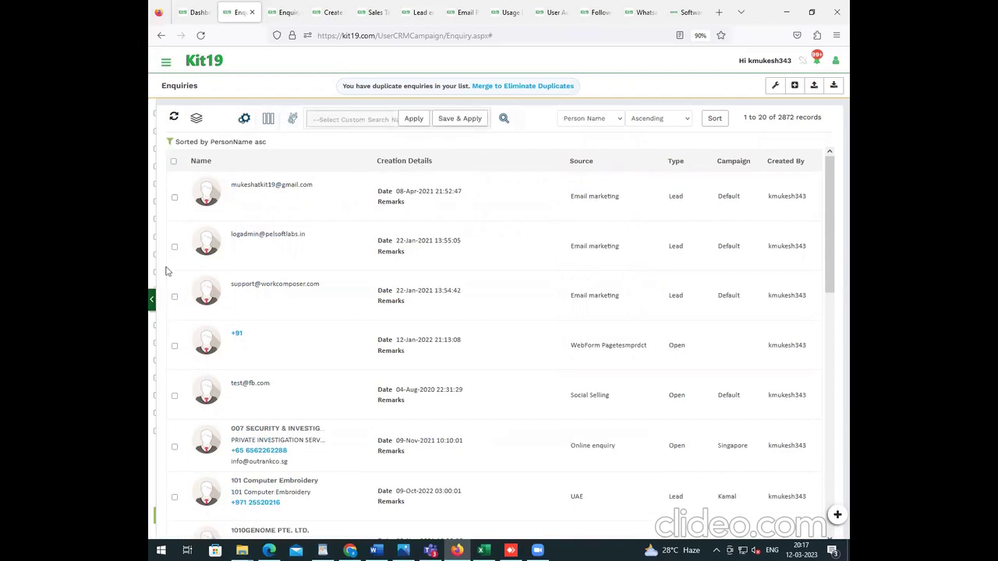
click(158, 303)
scroll(199, 316, down, 10)
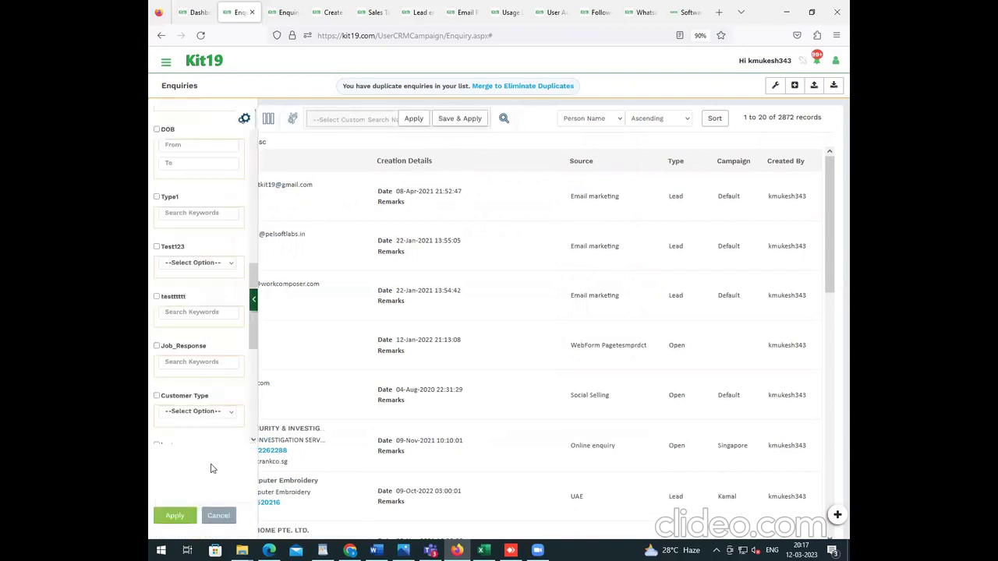
Open the Leads list in the Sales section.
click(164, 61)
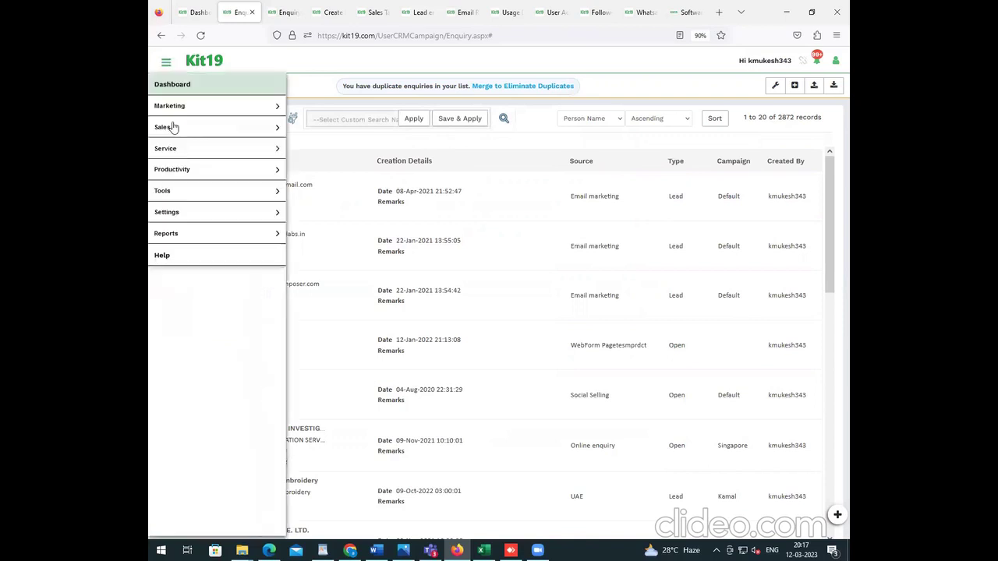
click(156, 173)
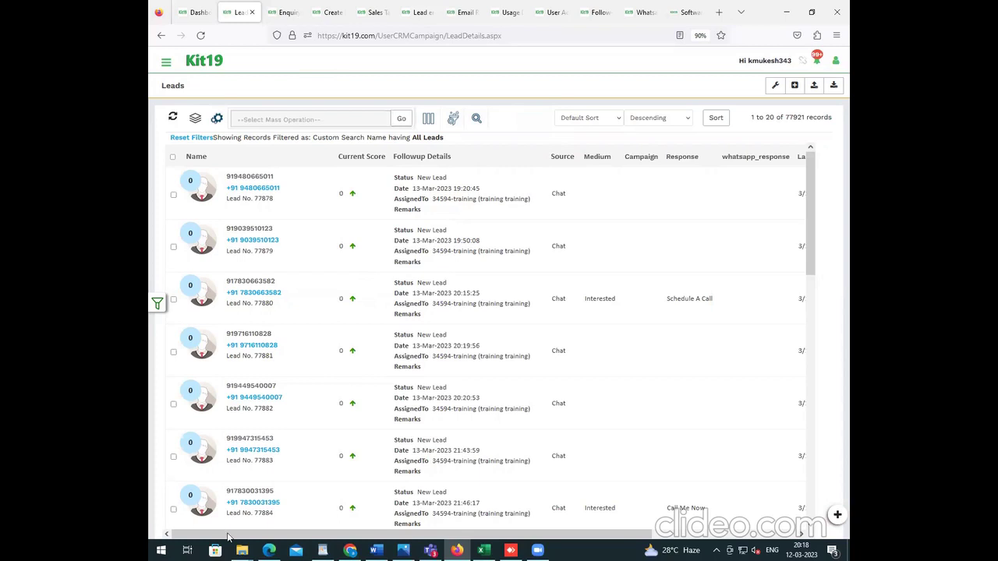
drag(228, 537, 223, 251)
Open the first lead's details, examine the status choices in its Add Followup form, and return to the lead's action list.
click(272, 175)
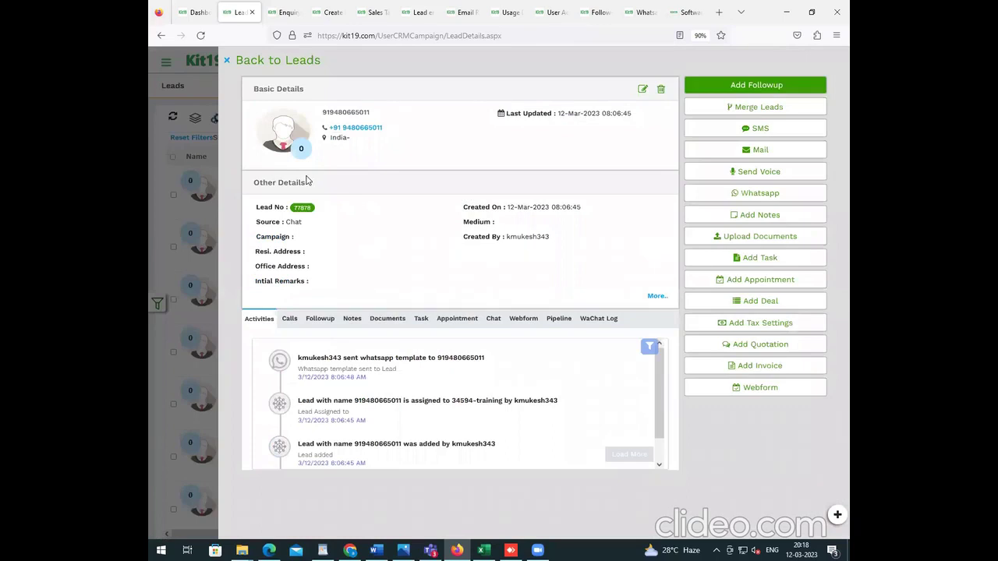
click(789, 93)
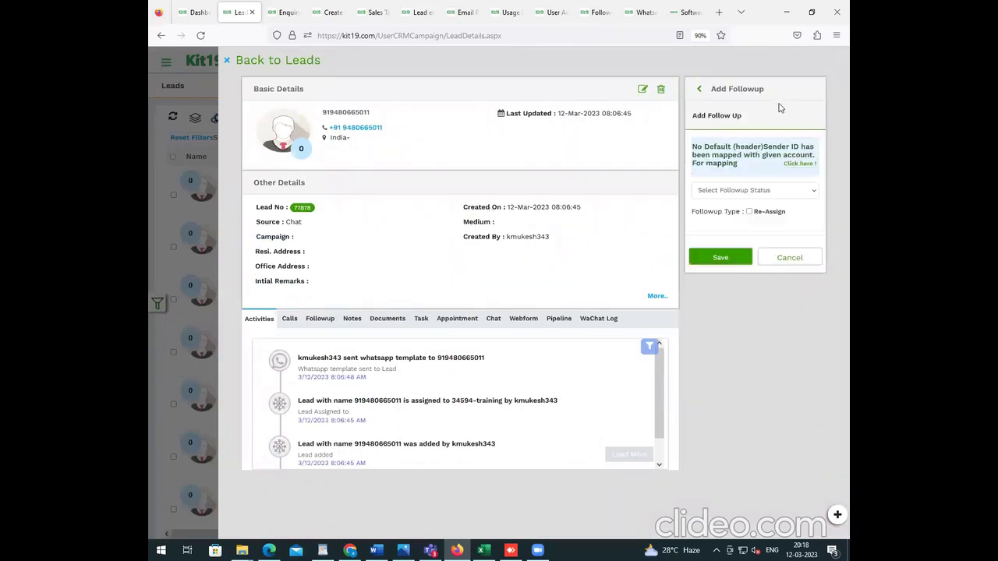
click(754, 191)
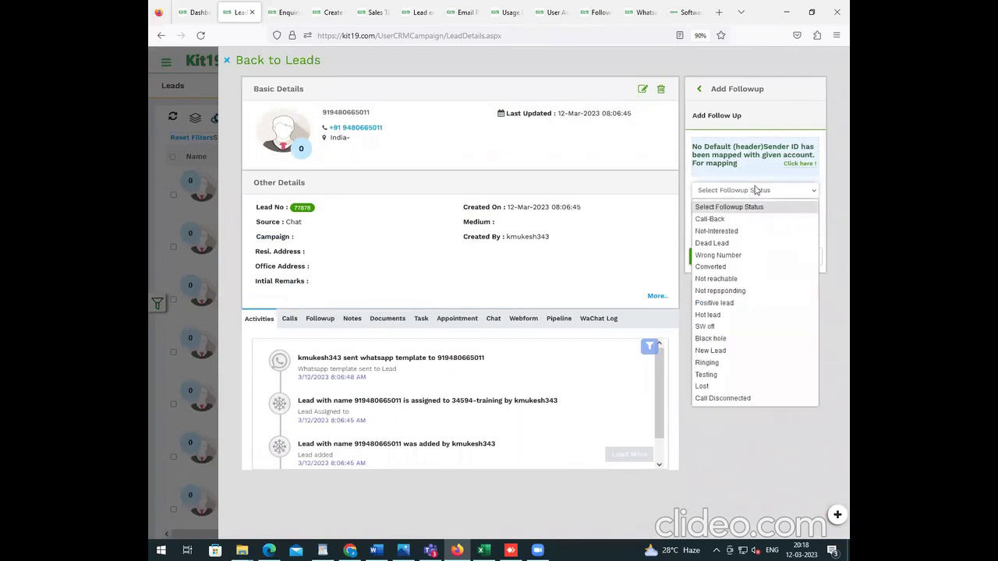
click(700, 92)
click(701, 92)
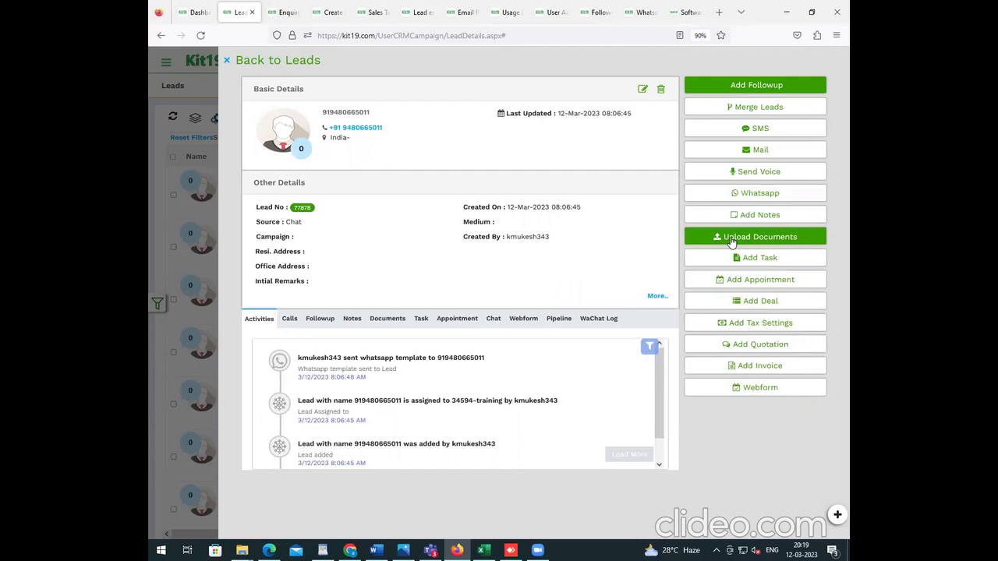
Open the lead's Add Deal form, examine the deal pipeline and deal stage choices, and return to the action list.
click(782, 300)
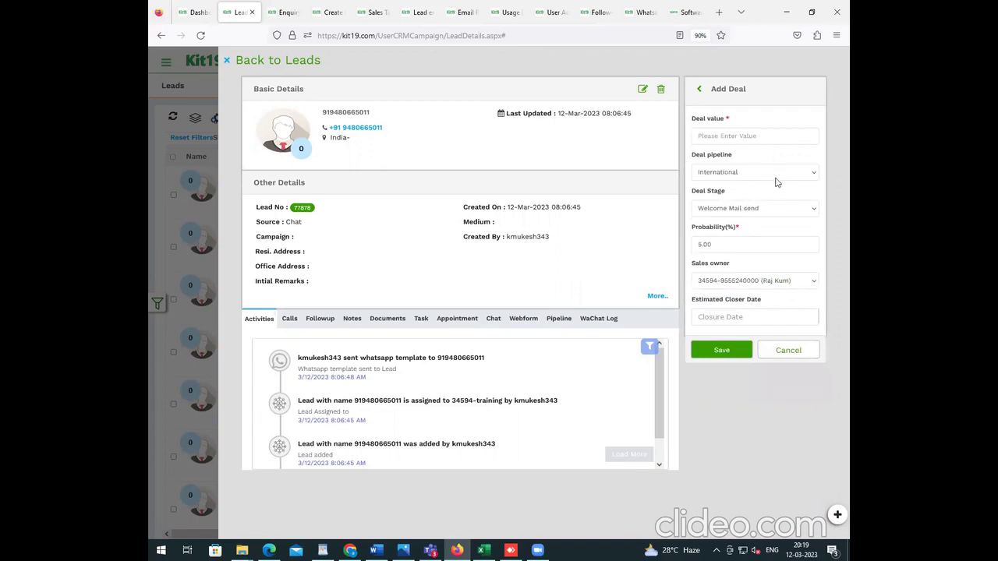
click(742, 175)
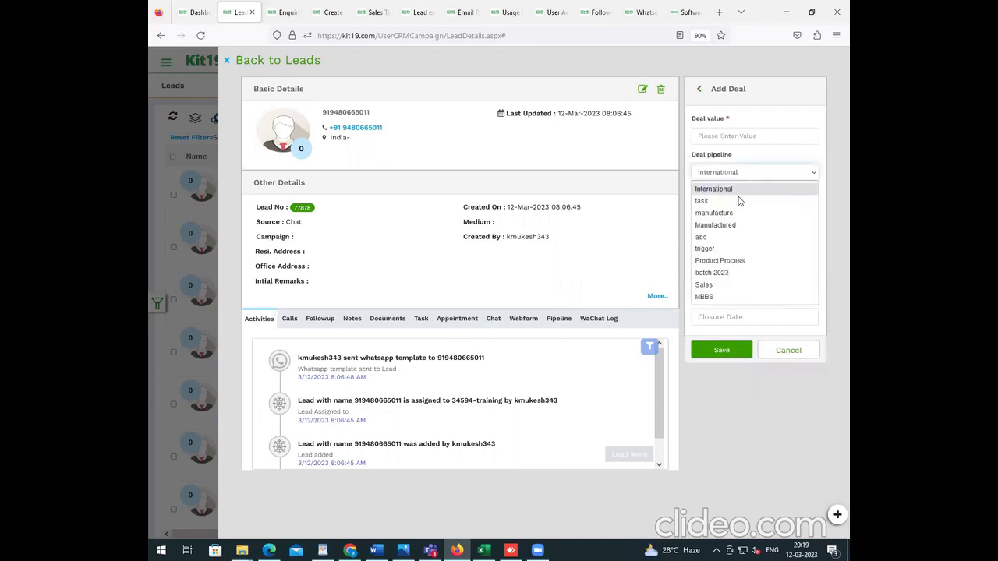
click(739, 192)
click(752, 212)
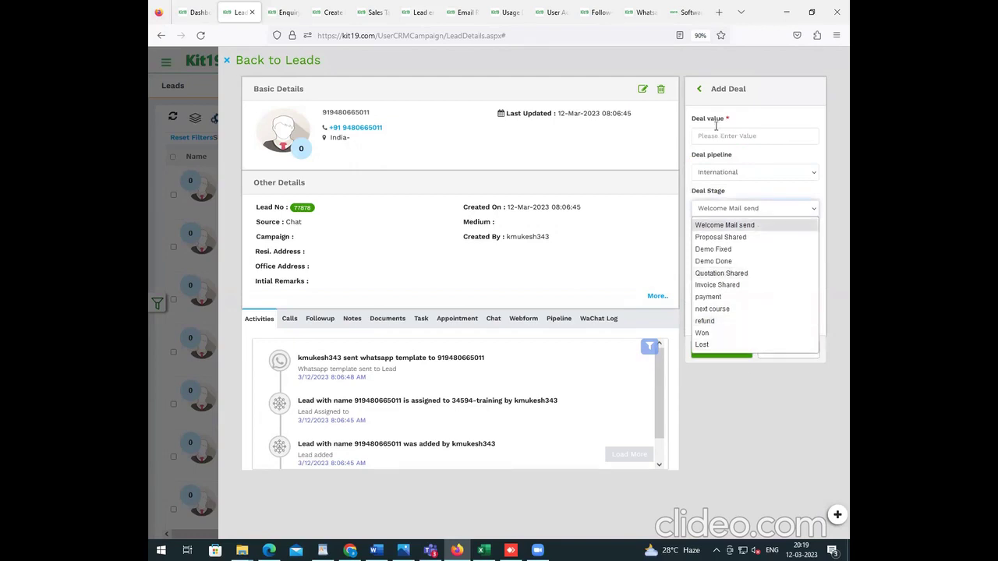
click(698, 91)
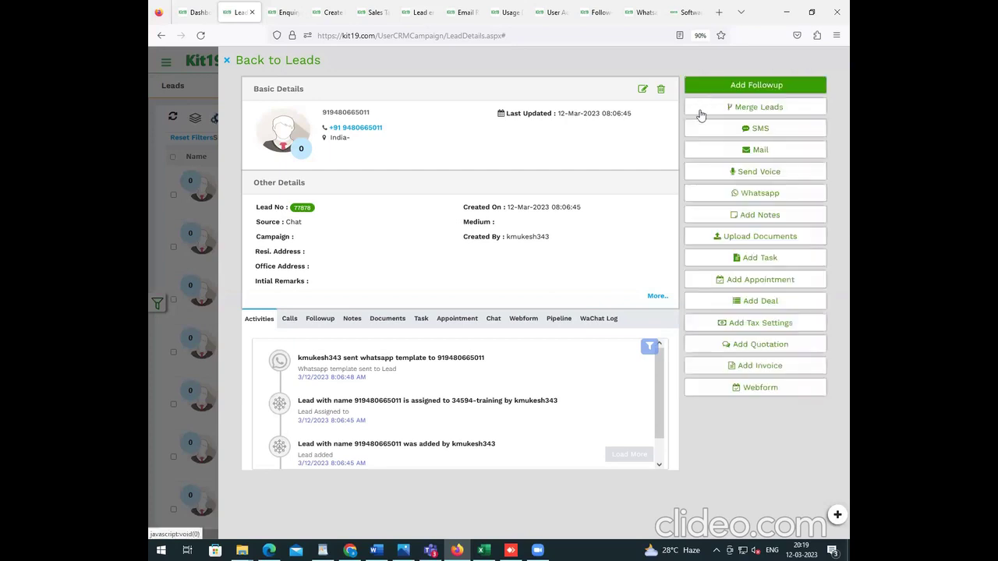
Open the lead's tax settings in a separate browser tab and return to the lead details.
click(784, 330)
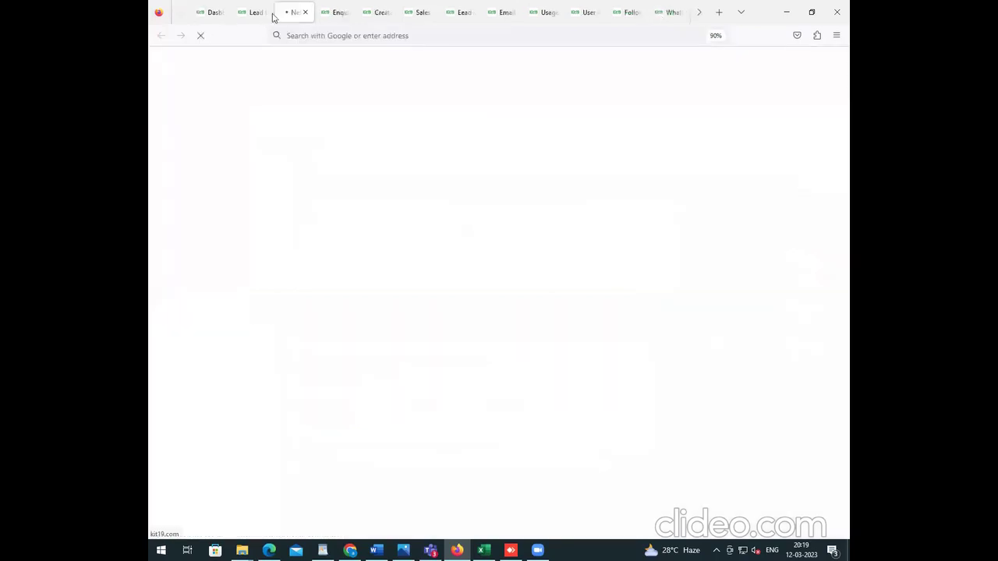
click(254, 14)
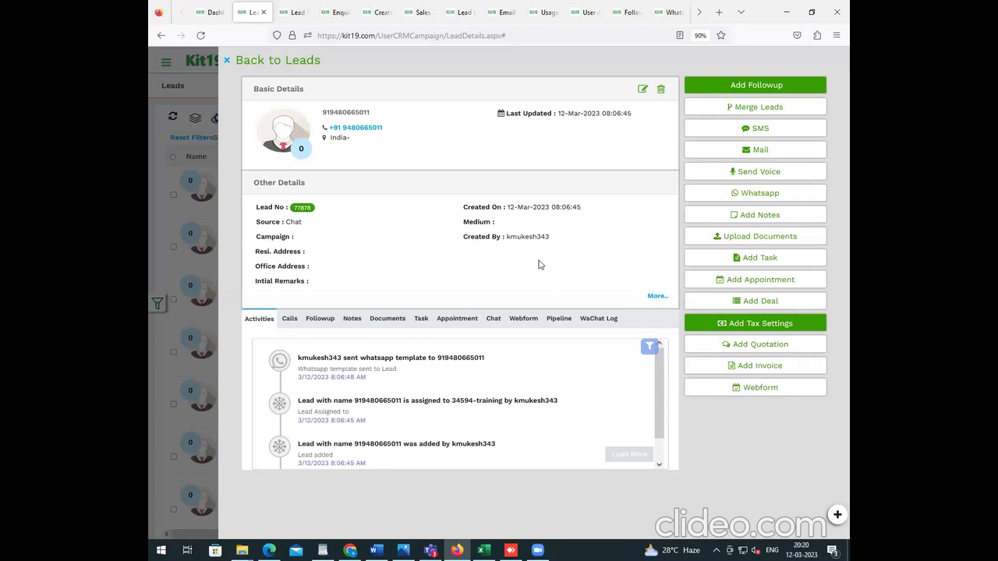
Look through the lead's Webform, Activities, Calls, Followup, Notes, Documents, Task and Appointment records.
click(523, 321)
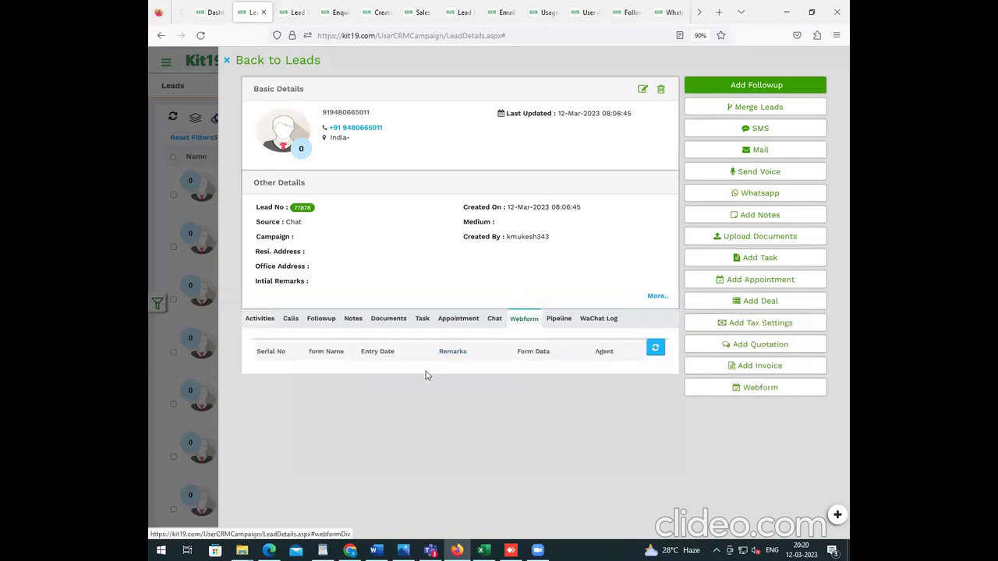
click(265, 323)
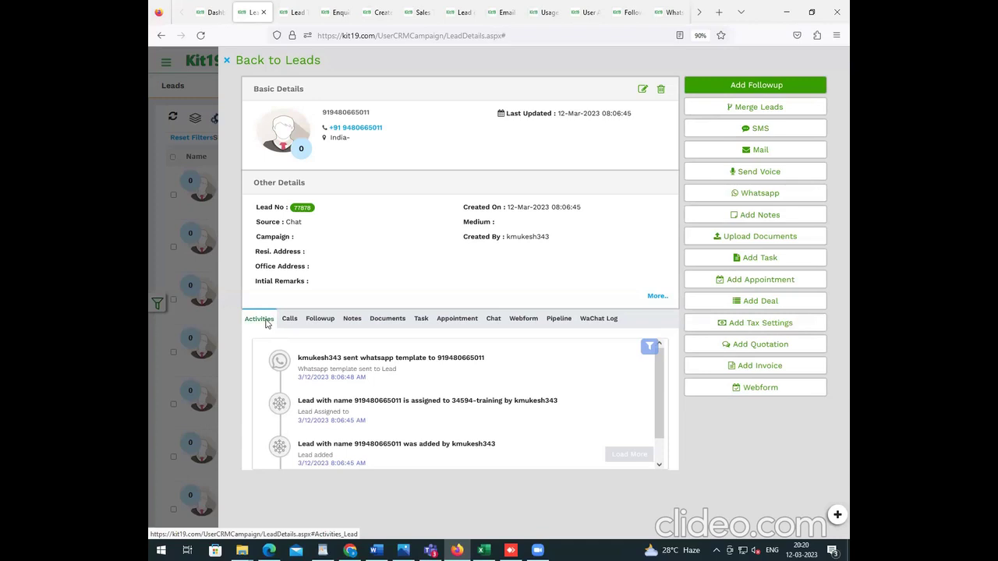
scroll(468, 412, down, 1)
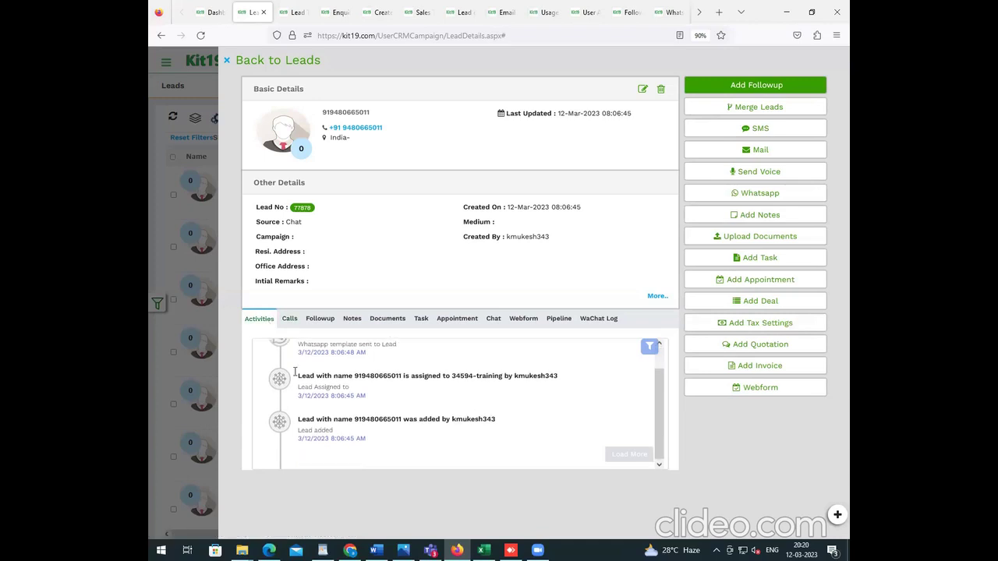
scroll(296, 372, up, 1)
click(289, 321)
click(314, 321)
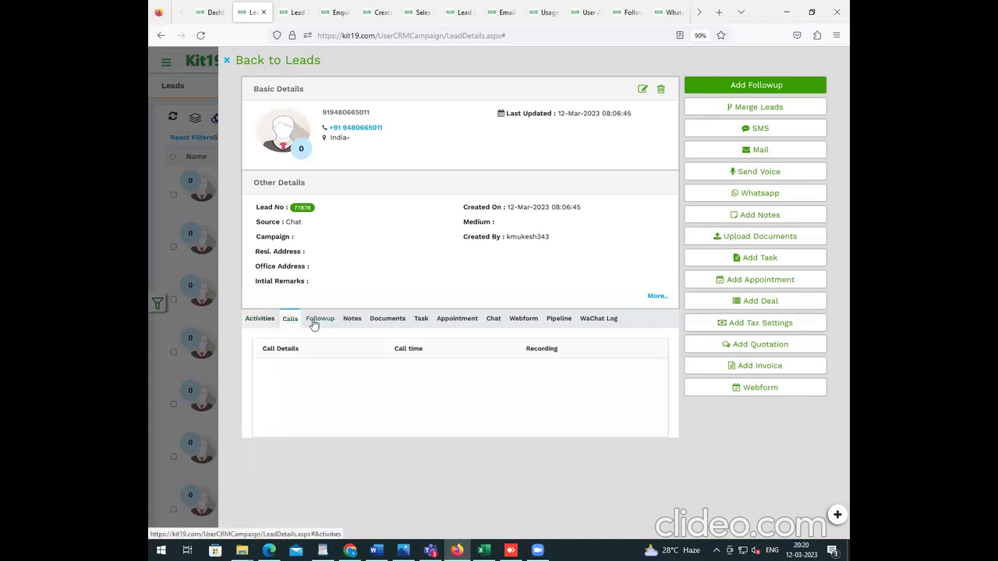
click(352, 322)
click(394, 322)
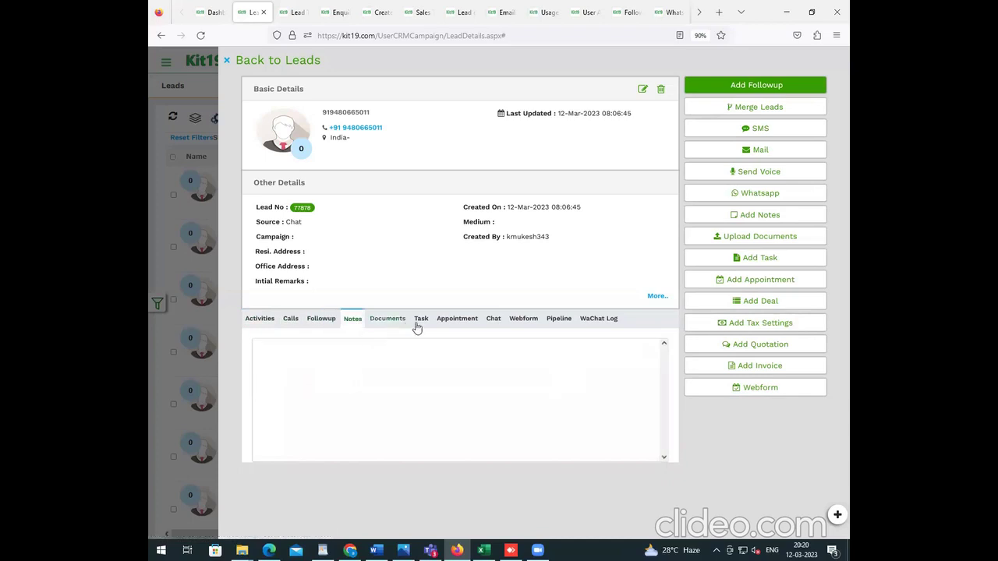
click(421, 323)
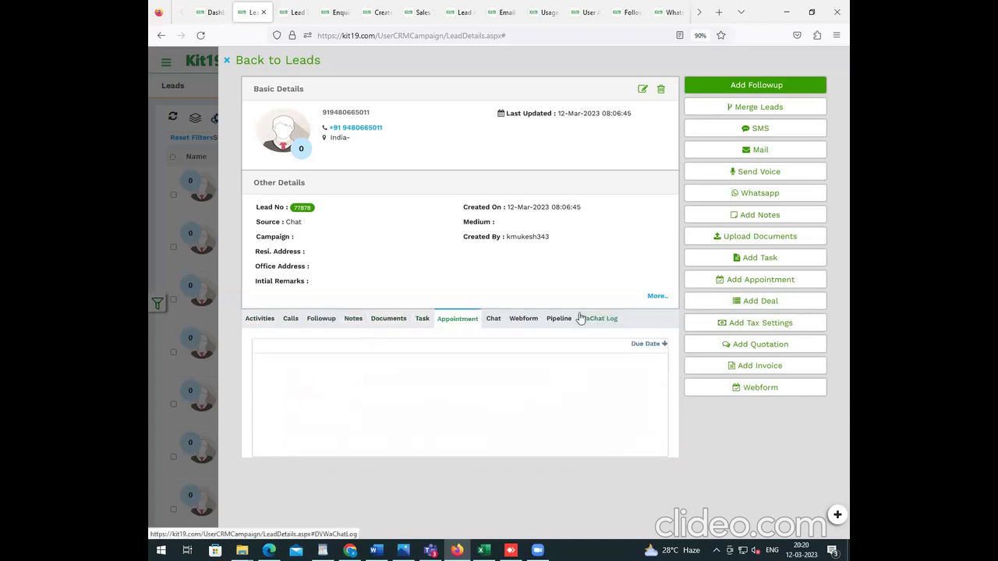
Close the lead details, open Conversions in the Sales section, and look through the conversion records.
click(227, 61)
click(166, 62)
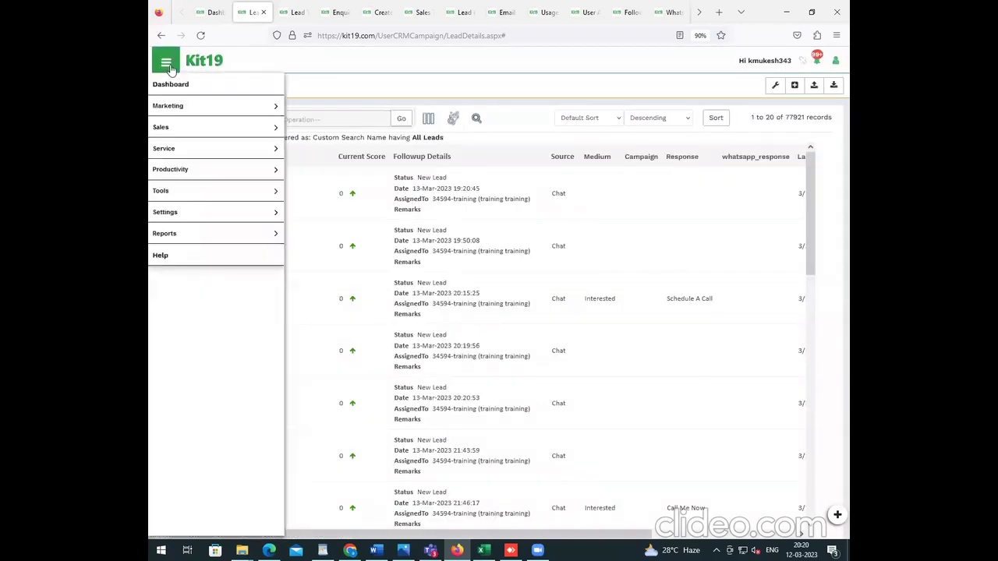
click(229, 128)
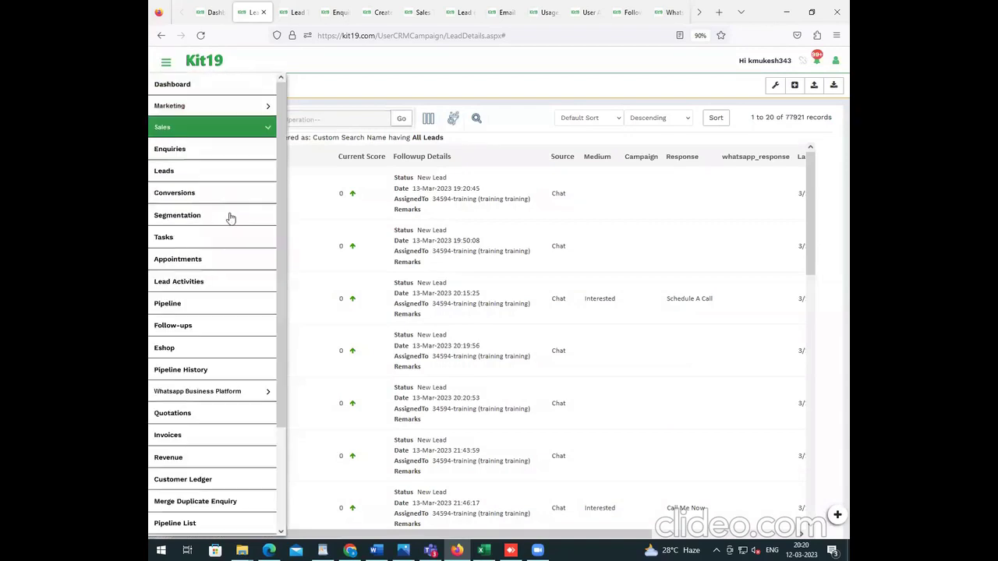
click(184, 198)
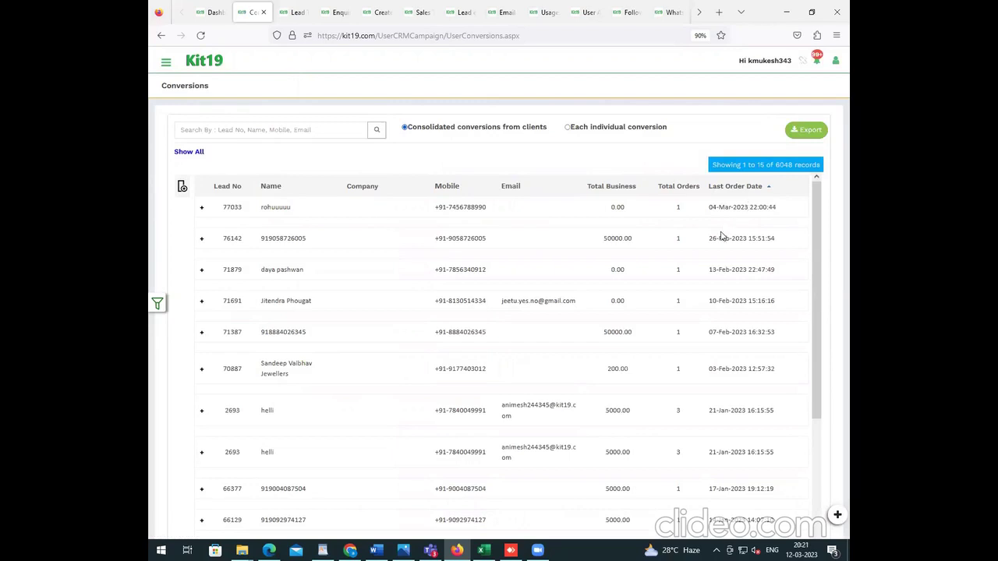
scroll(721, 235, down, 3)
scroll(721, 235, up, 3)
Open the Segmentation criteria list in the Sales section.
click(167, 65)
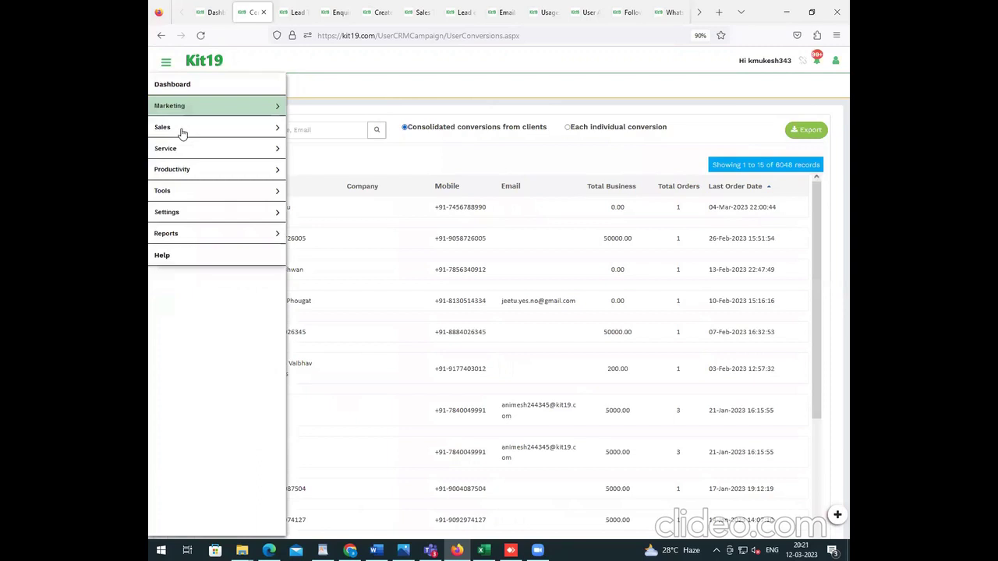
click(181, 131)
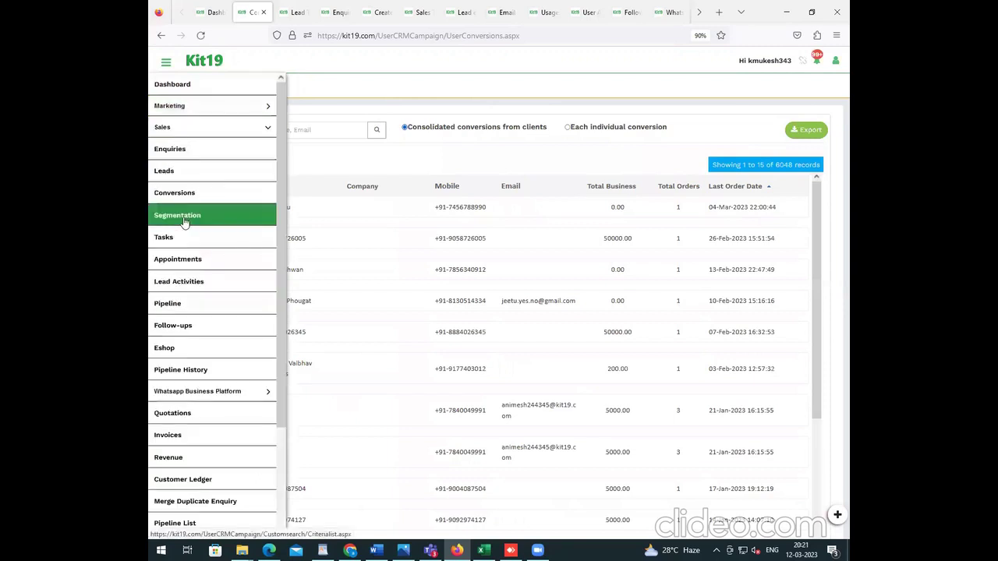
click(184, 222)
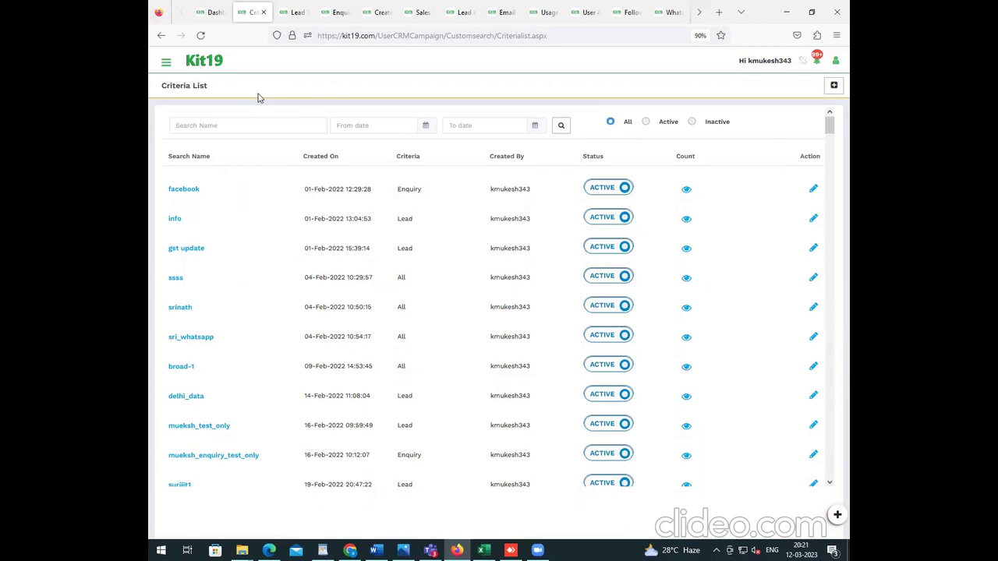
Open the Pipeline page in the Sales section to show the deals by stage.
click(167, 62)
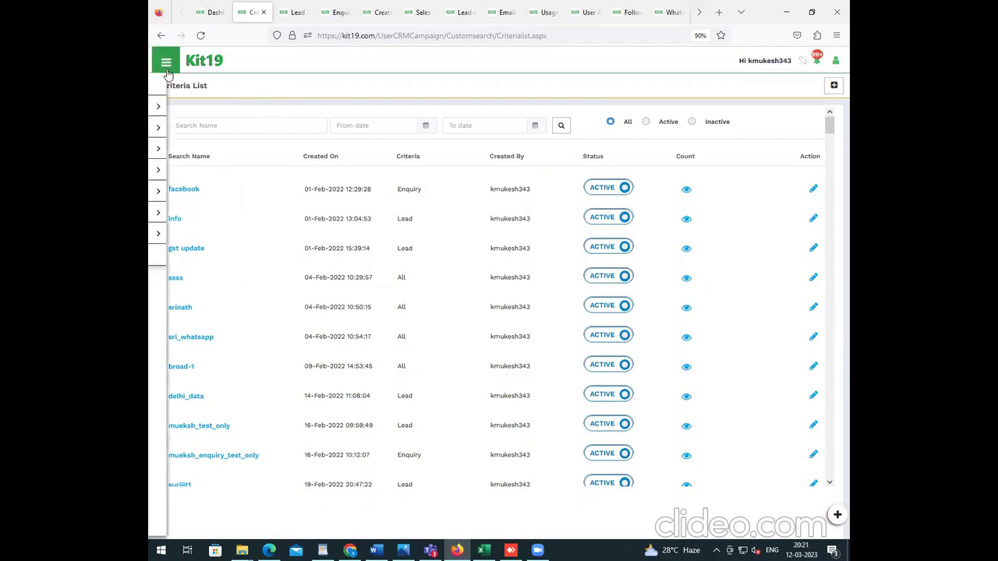
click(222, 132)
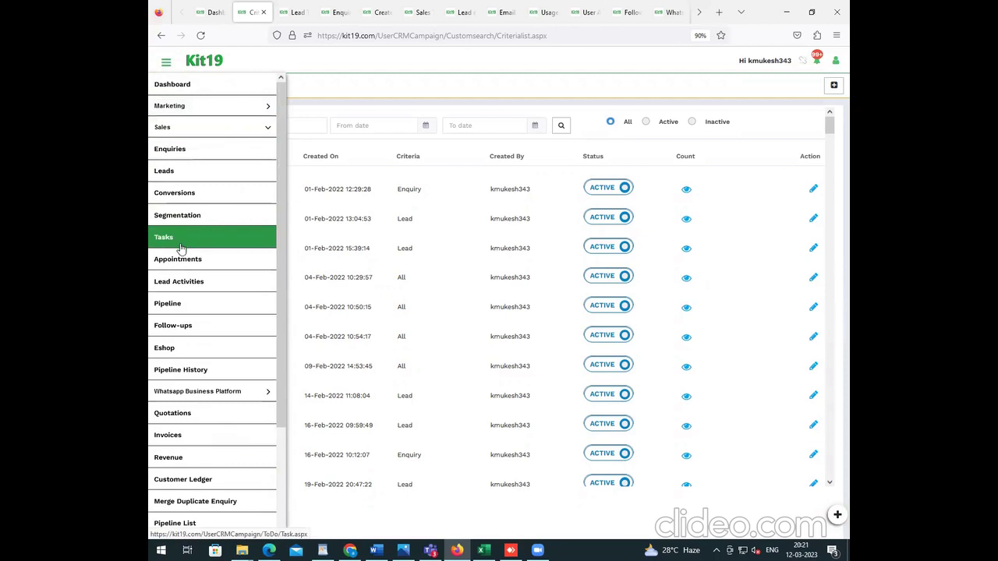
click(172, 307)
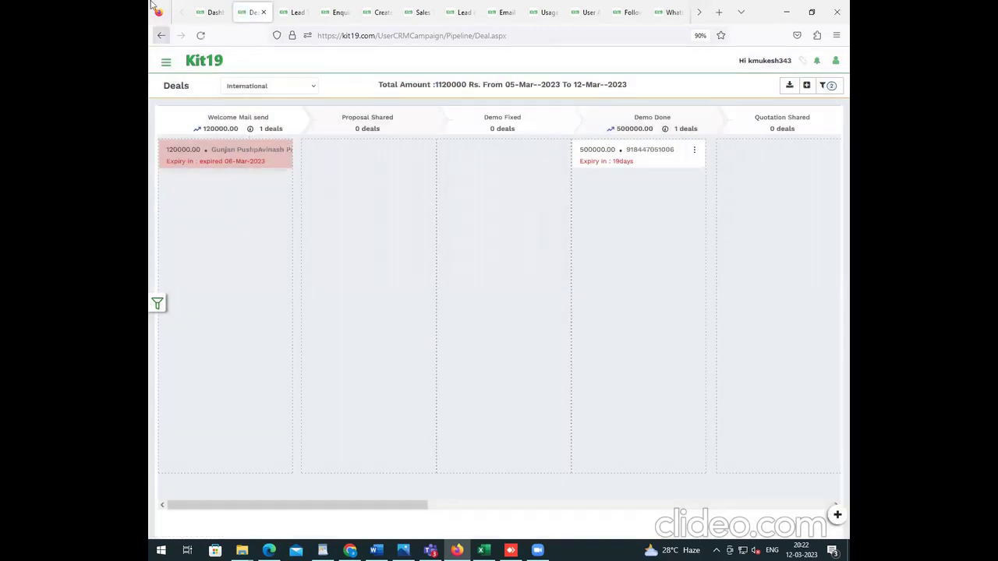
Open the Follow-ups list in the Sales section.
click(166, 67)
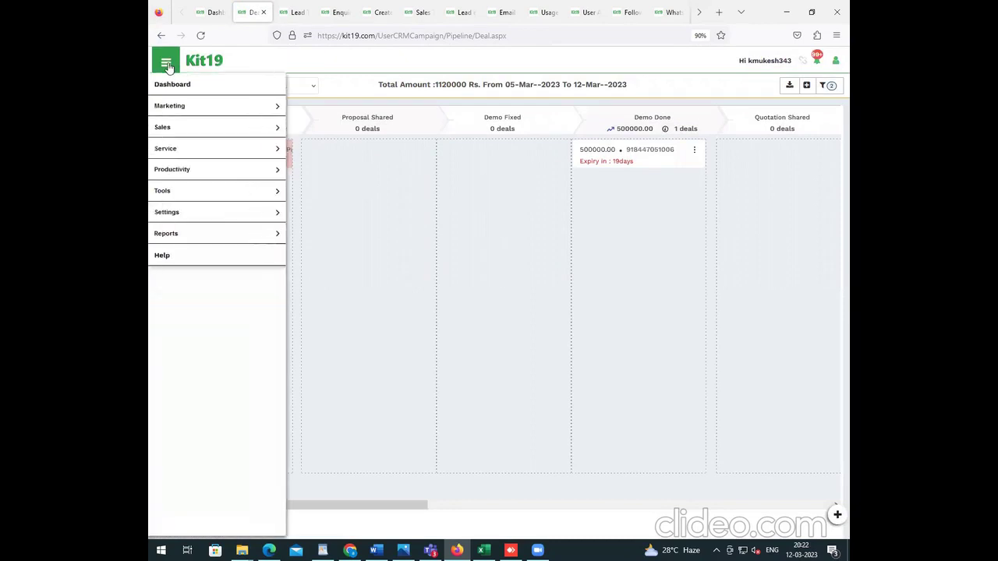
click(244, 133)
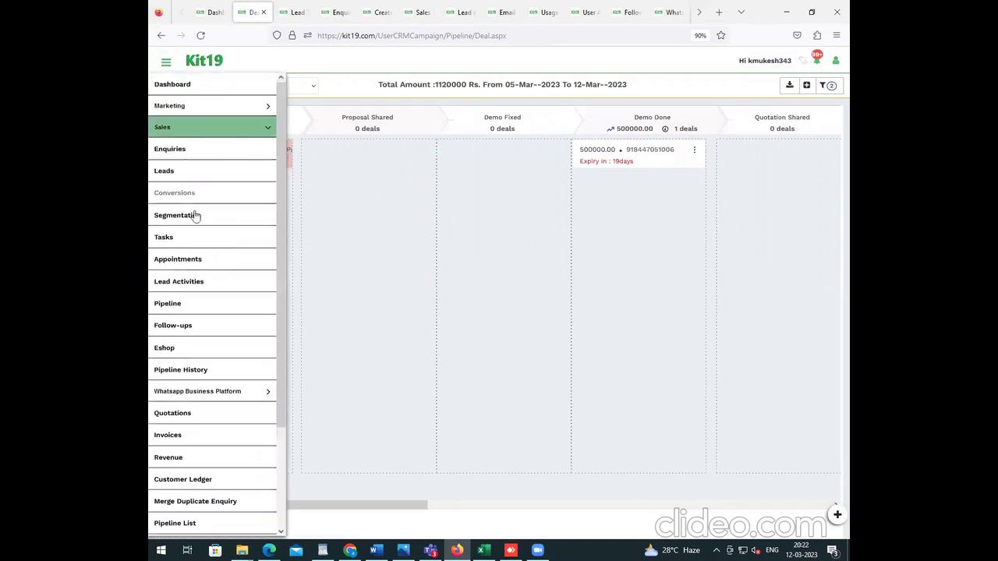
click(173, 325)
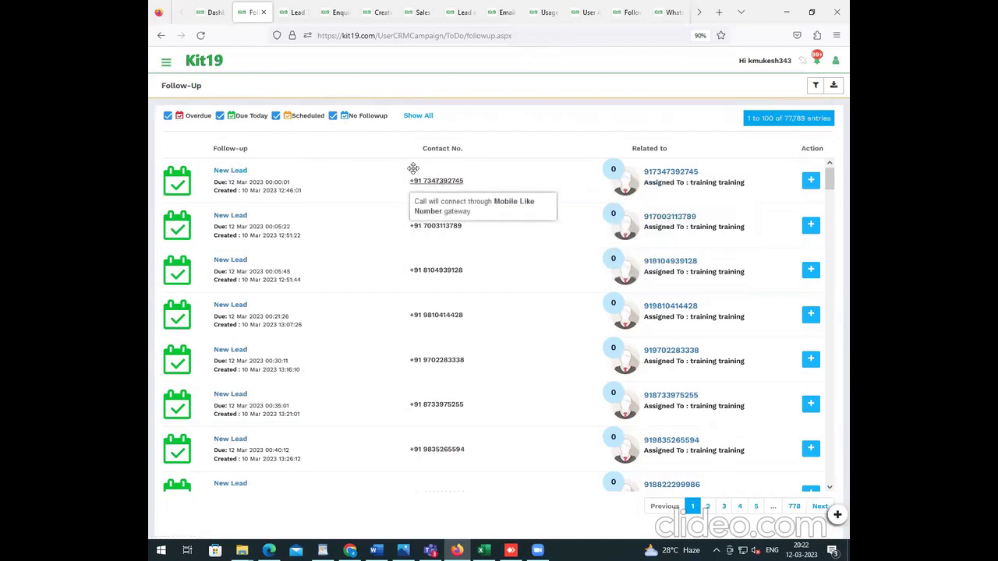
Open the WhatsApp Business Platform's Conversations page from the Sales section in a new browser tab.
click(166, 62)
click(196, 127)
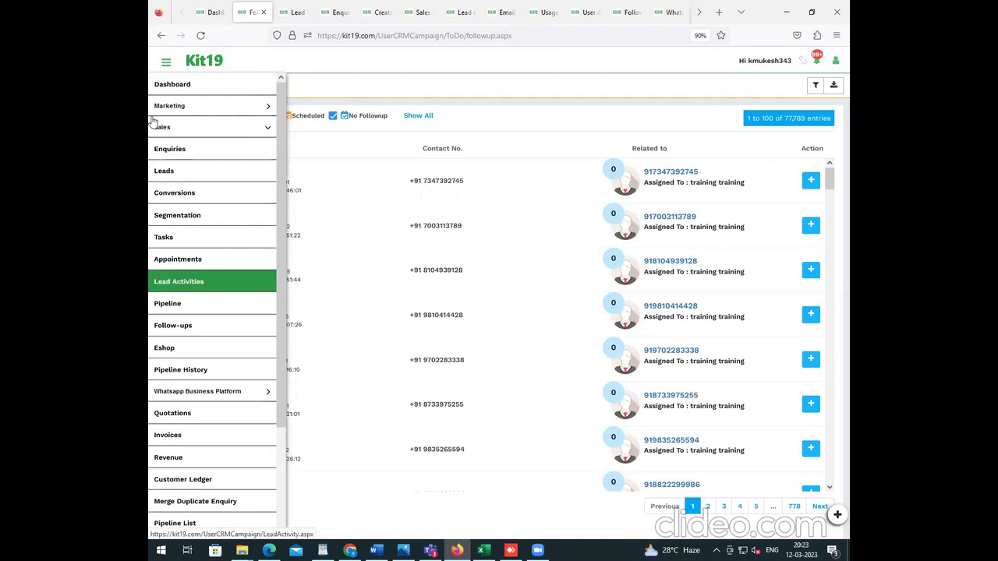
drag(286, 376, 168, 69)
click(167, 66)
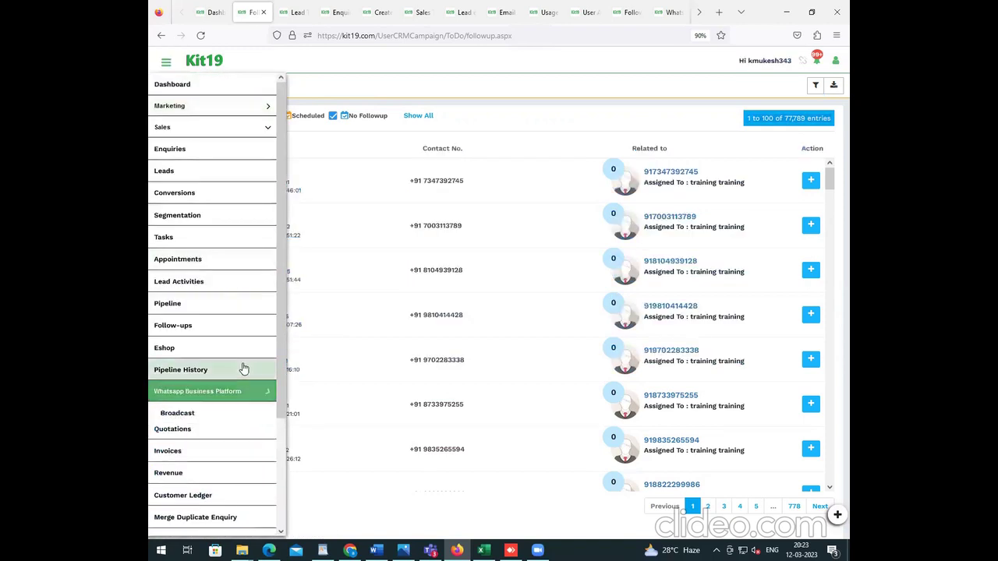
scroll(242, 368, down, 3)
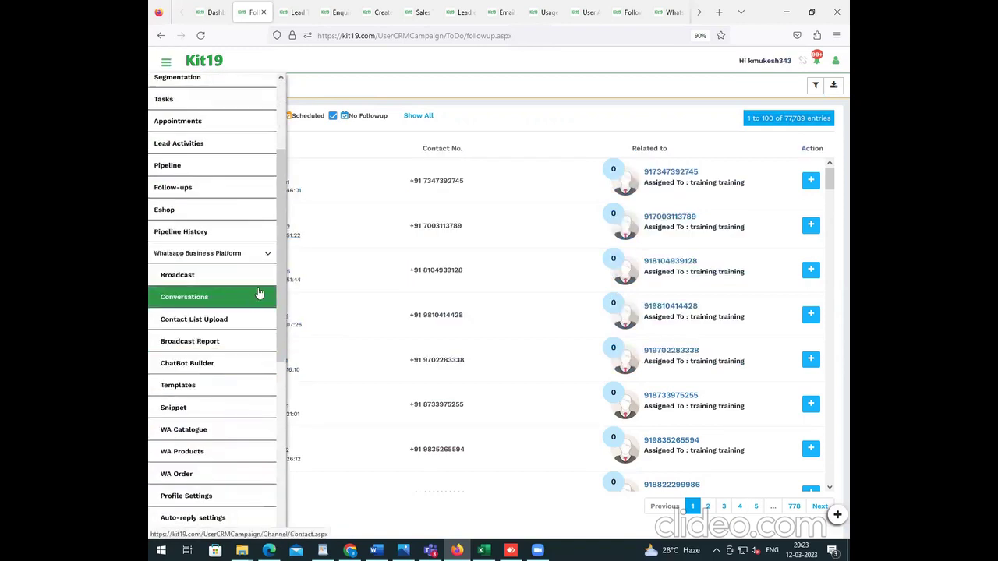
right_click(205, 303)
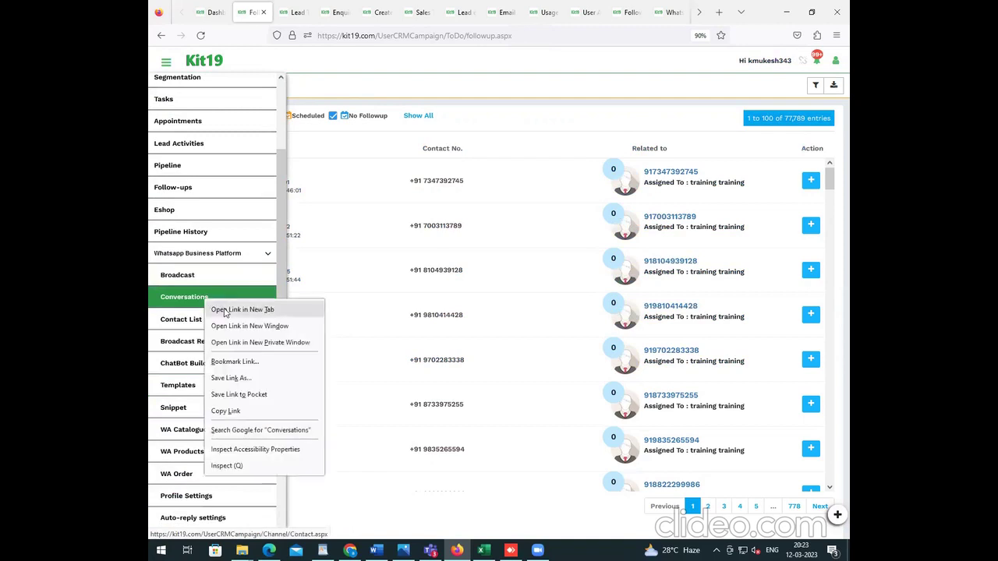
click(242, 310)
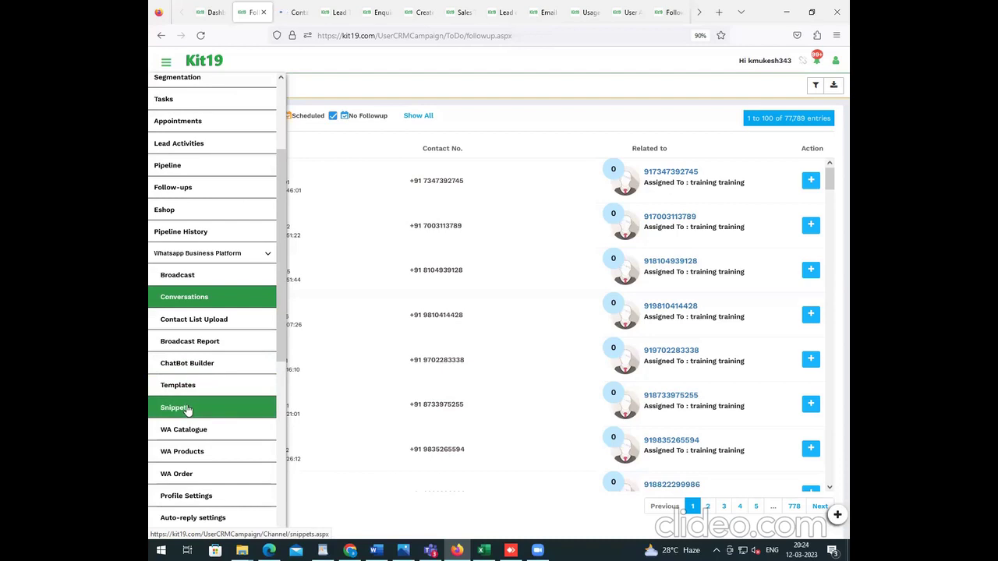
Look through the remaining WhatsApp Business Platform options, from templates and snippets to commerce settings, automation rules and APIs.
scroll(183, 415, down, 1)
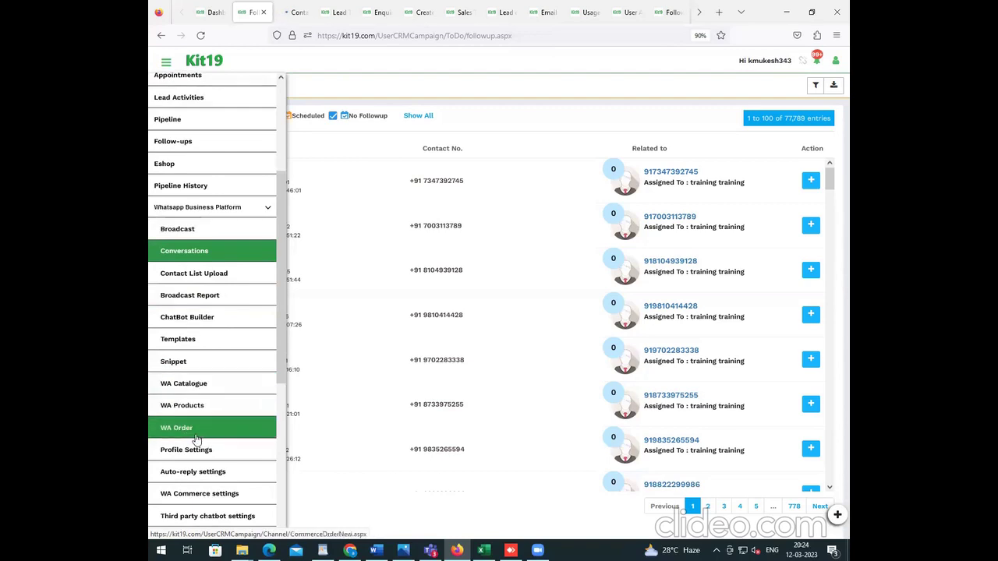
scroll(182, 434, down, 1)
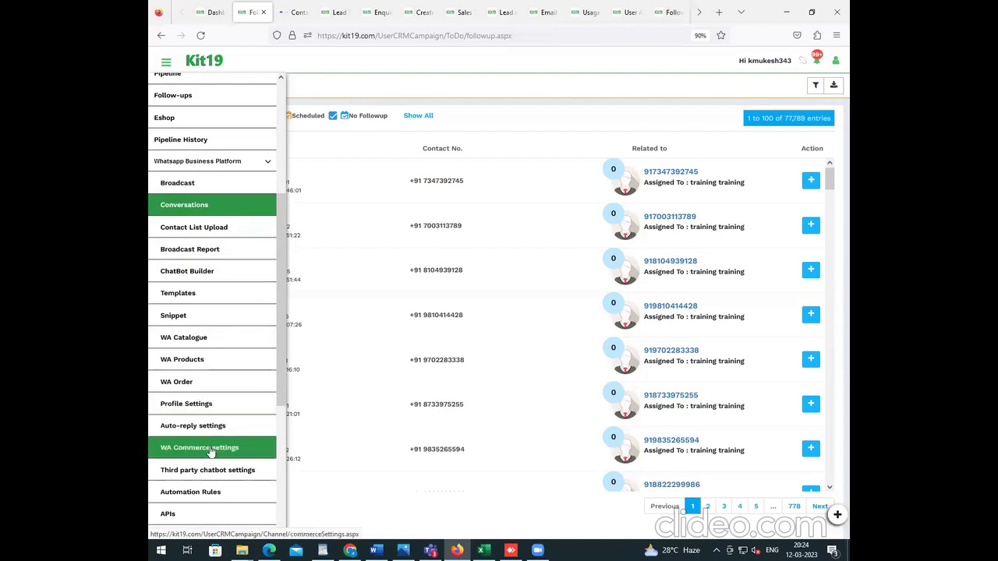
scroll(199, 467, down, 2)
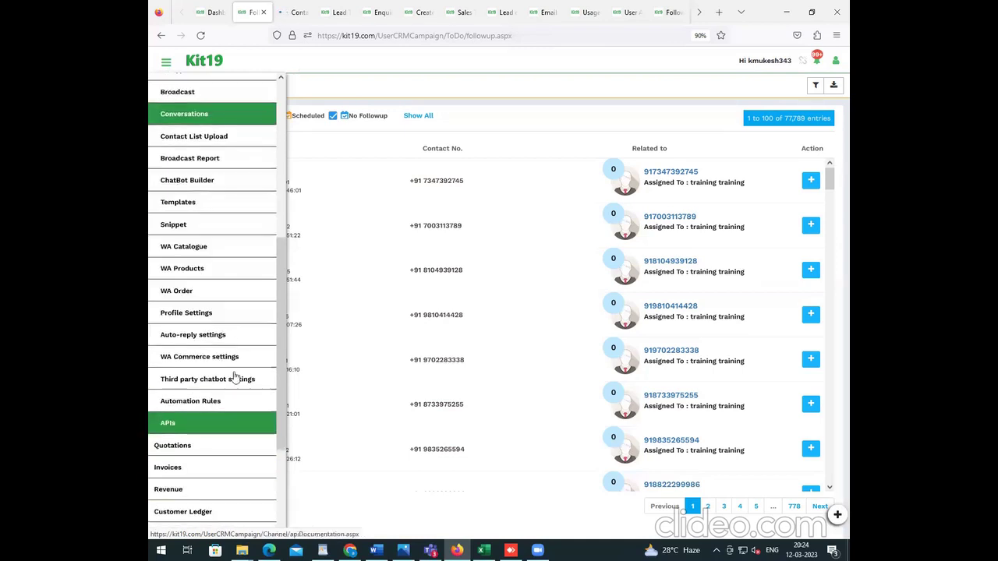
scroll(231, 403, up, 2)
scroll(231, 403, down, 1)
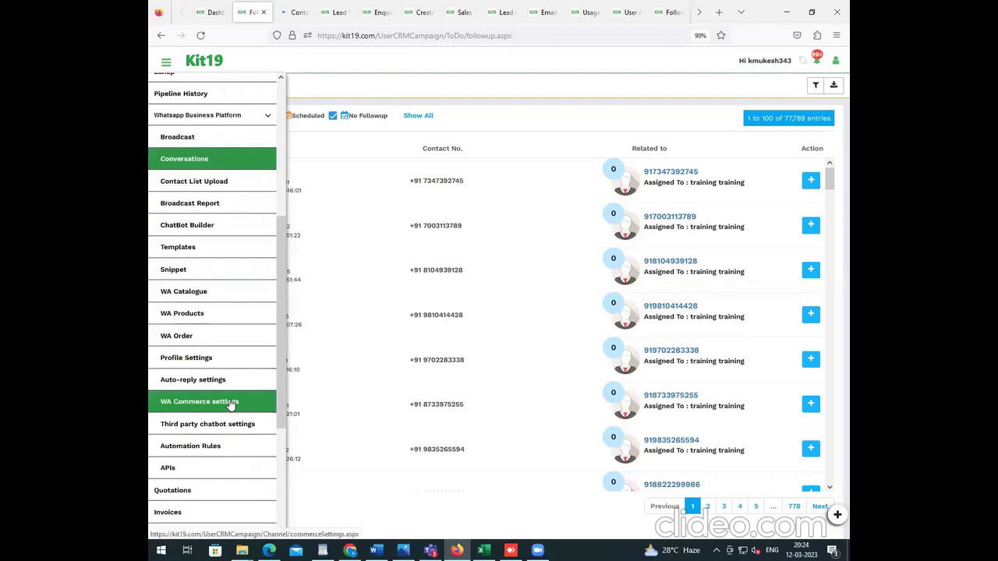
scroll(231, 403, down, 1)
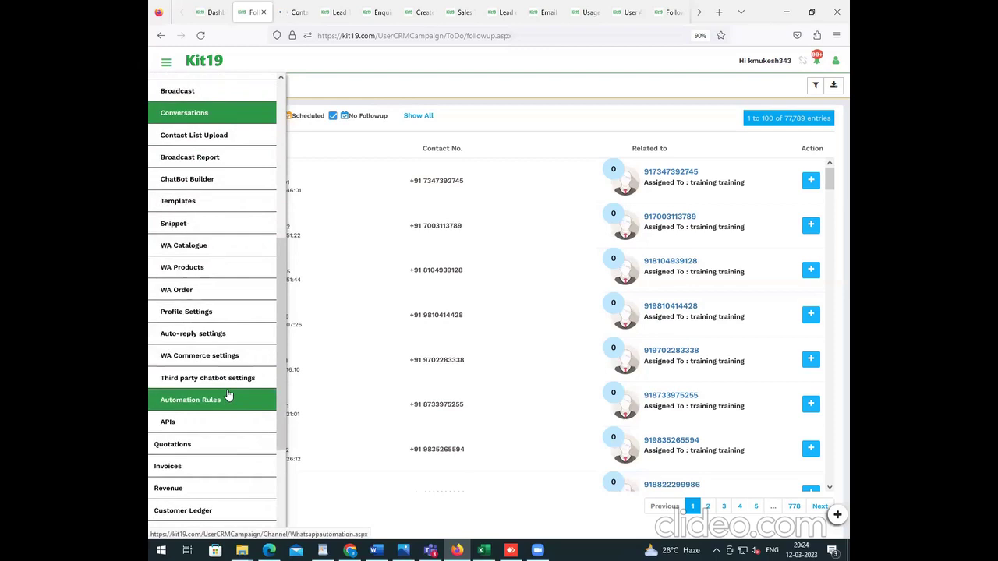
scroll(228, 396, up, 1)
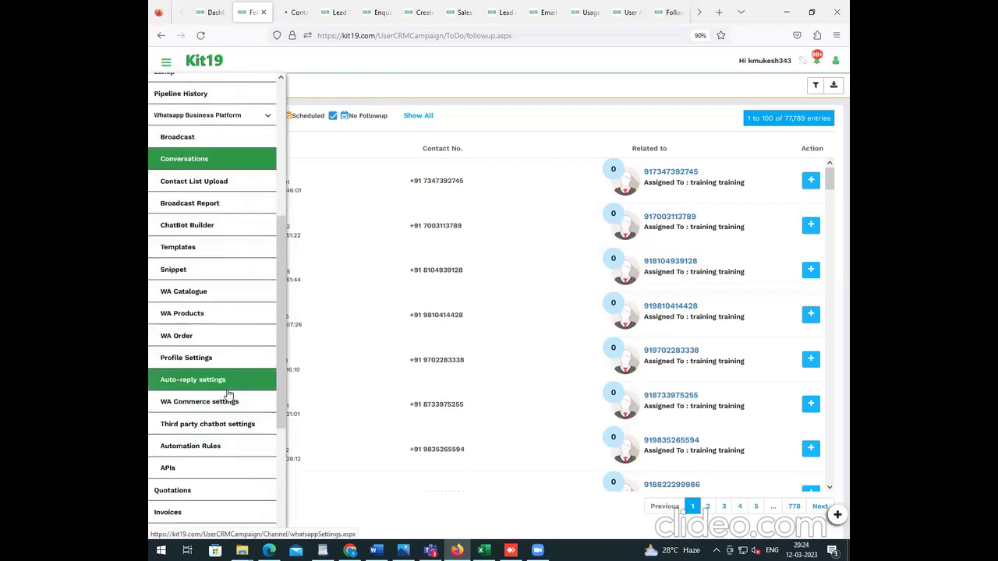
Switch to the WhatsApp Business Platform's Conversations page and load the active lead chats.
scroll(228, 396, down, 1)
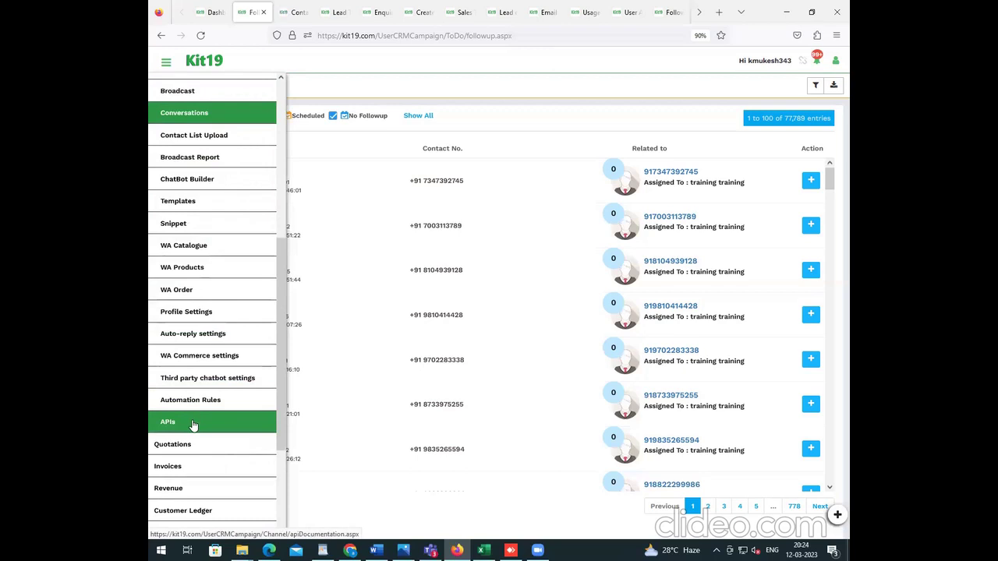
click(290, 21)
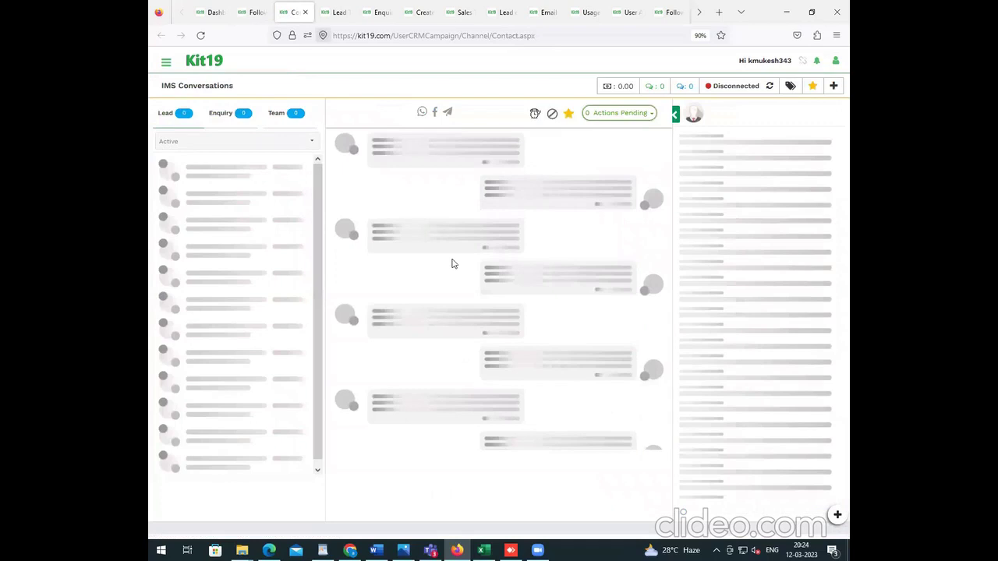
click(453, 106)
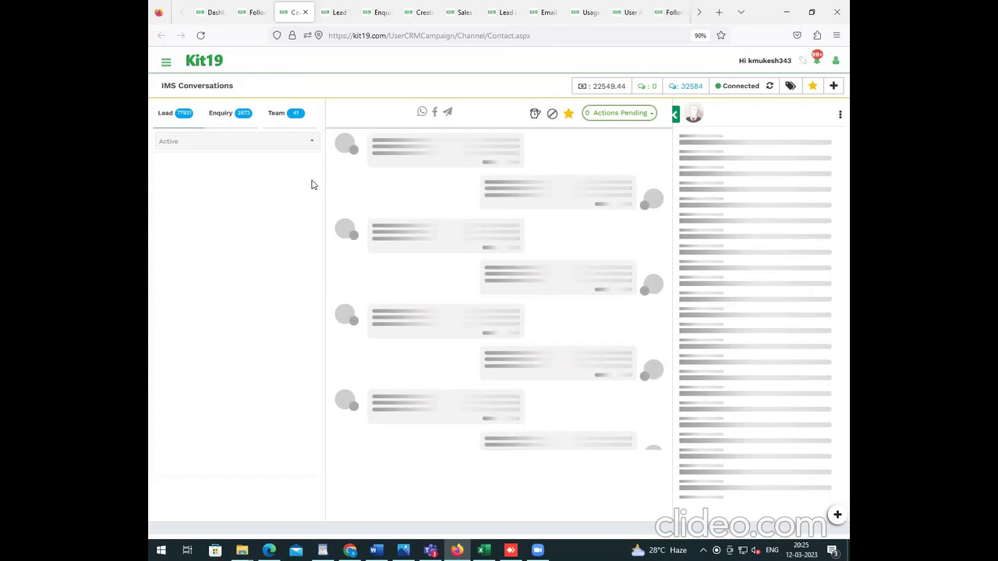
click(260, 12)
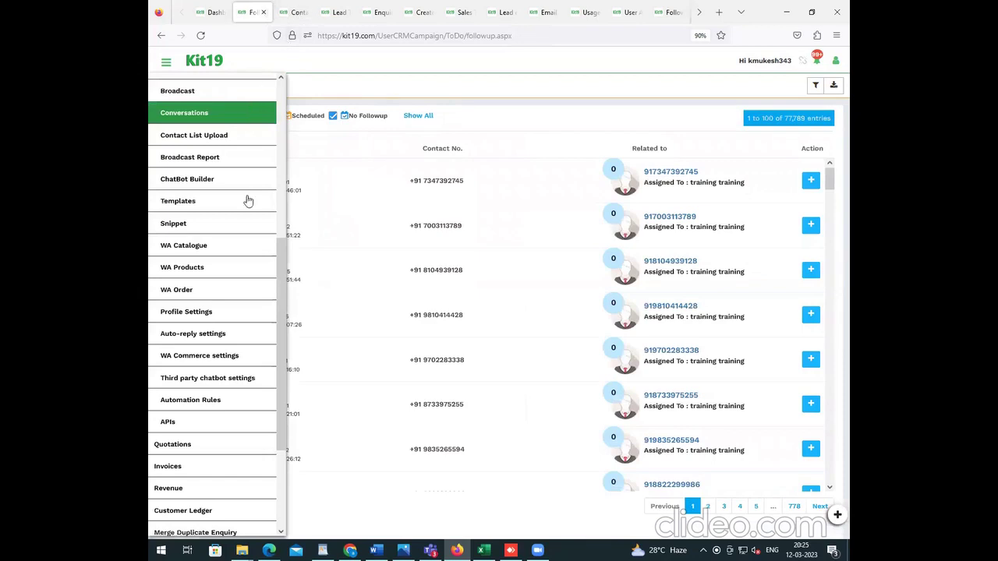
click(293, 13)
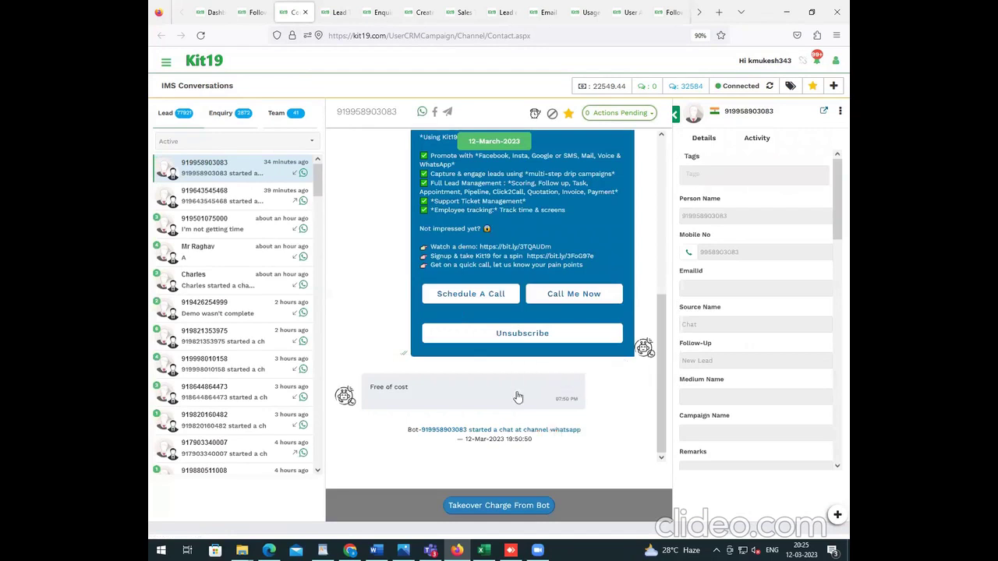
Review the newest lead chat's message history and show the contact's additional actions.
scroll(488, 328, up, 2)
scroll(486, 322, up, 2)
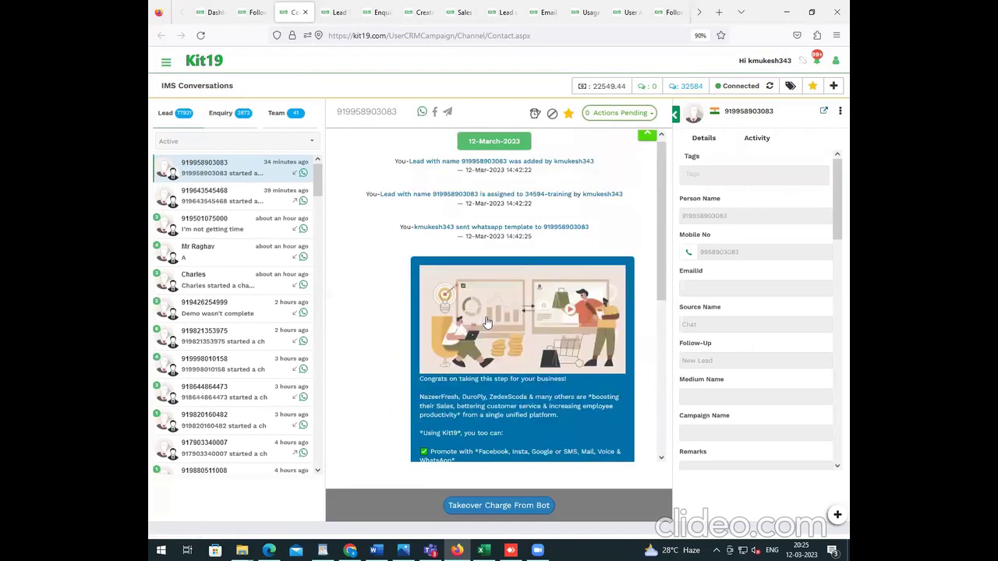
scroll(487, 321, up, 1)
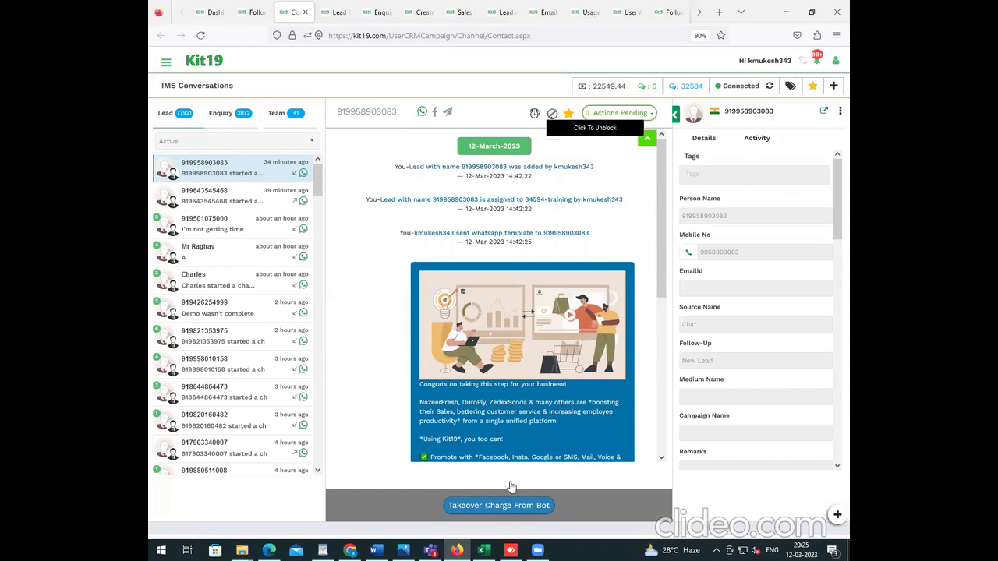
scroll(520, 301, down, 2)
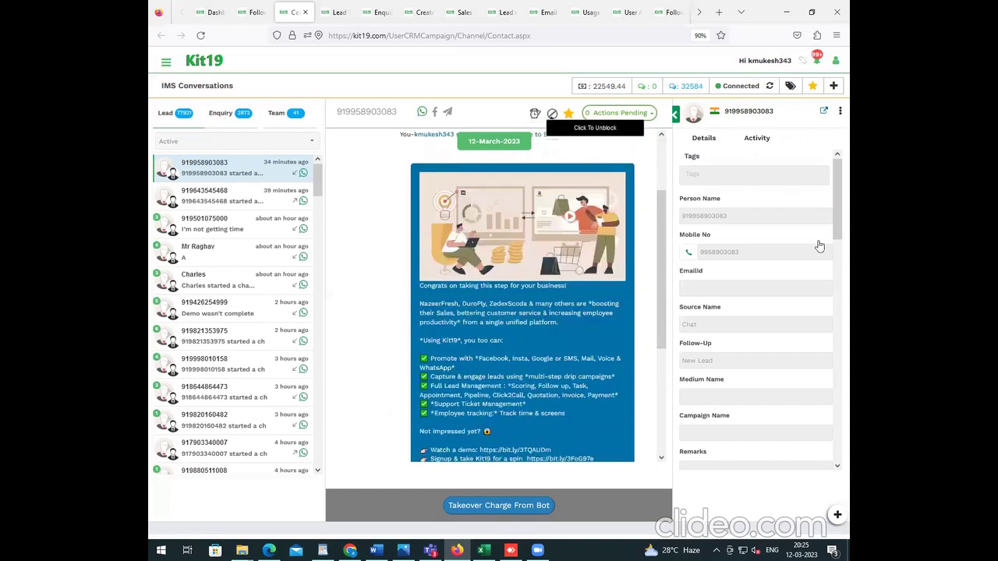
click(839, 113)
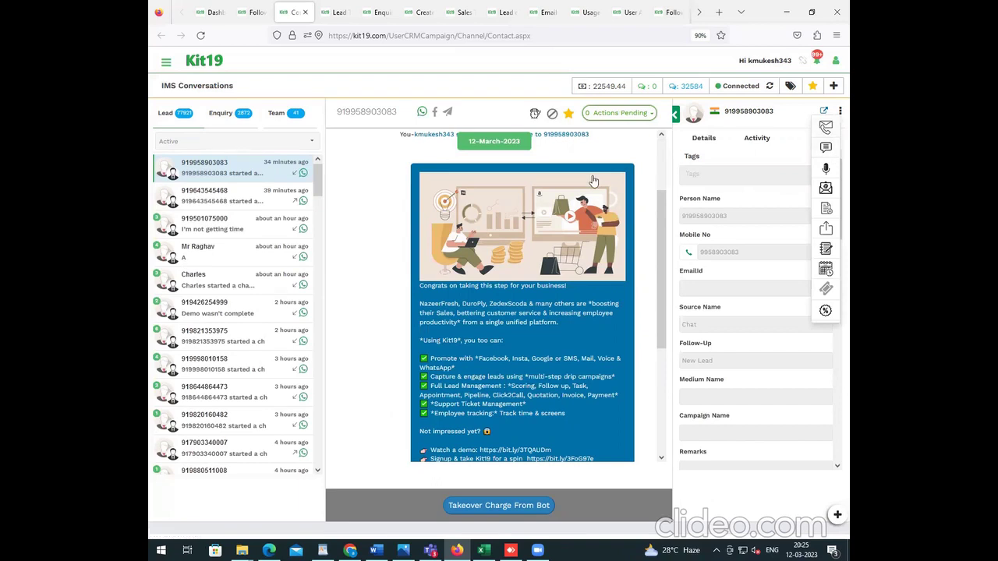
Label the WhatsApp template message in the lead chat with the label ending in "Test 4" and save it.
mouse_move(597, 164)
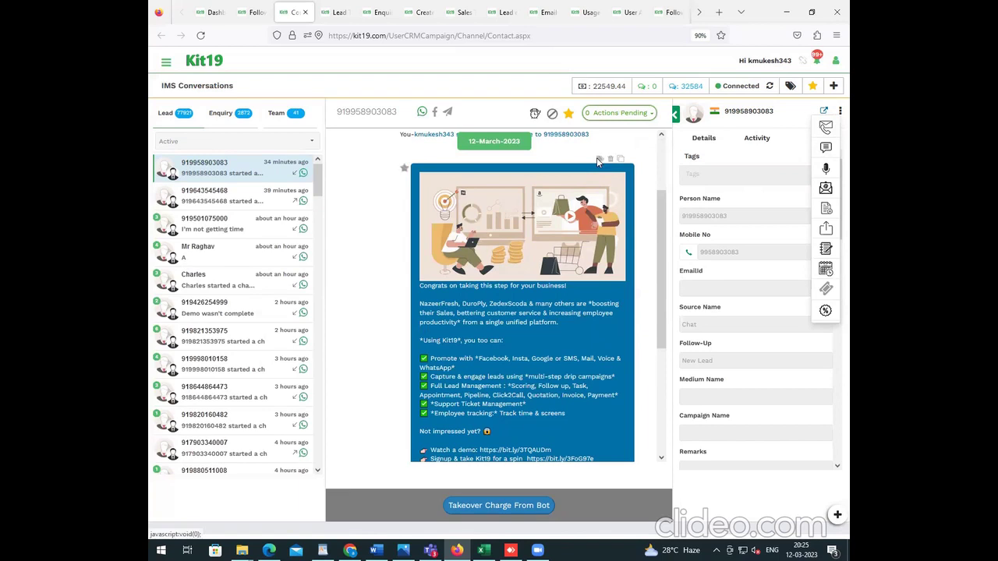
click(597, 158)
click(439, 284)
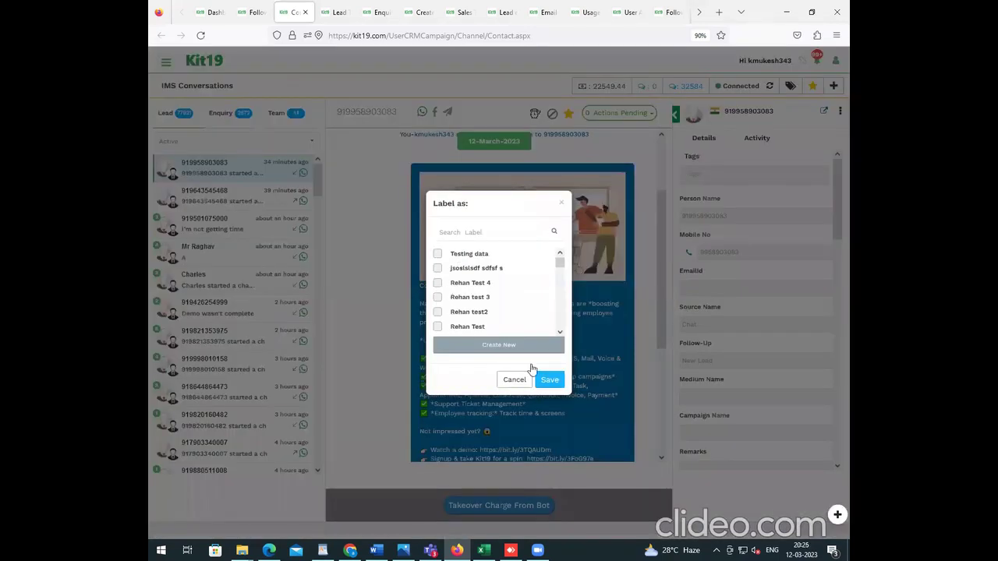
click(549, 380)
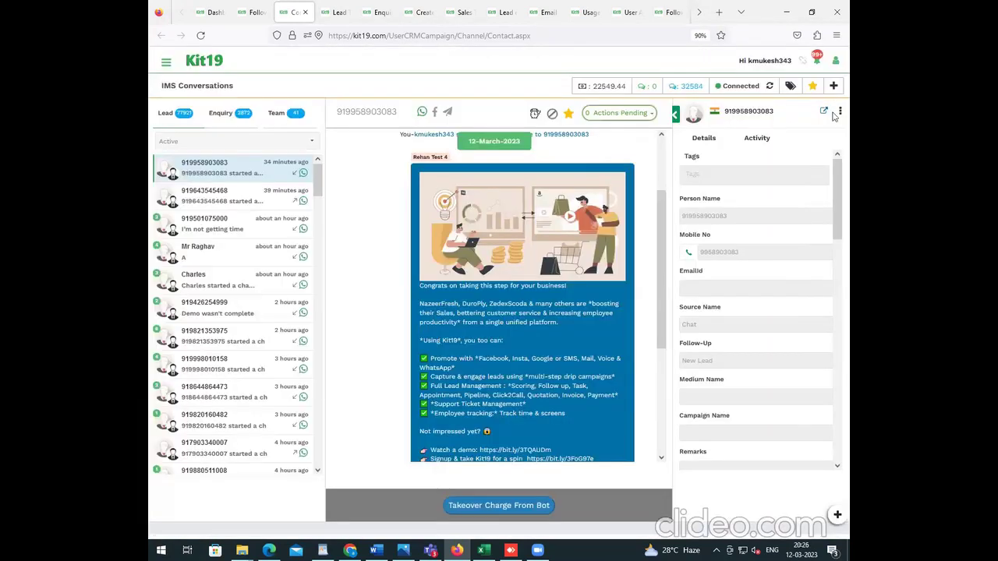
Filter the conversations' messages by the label ending in "Test 4" to list the labelled messages.
click(790, 88)
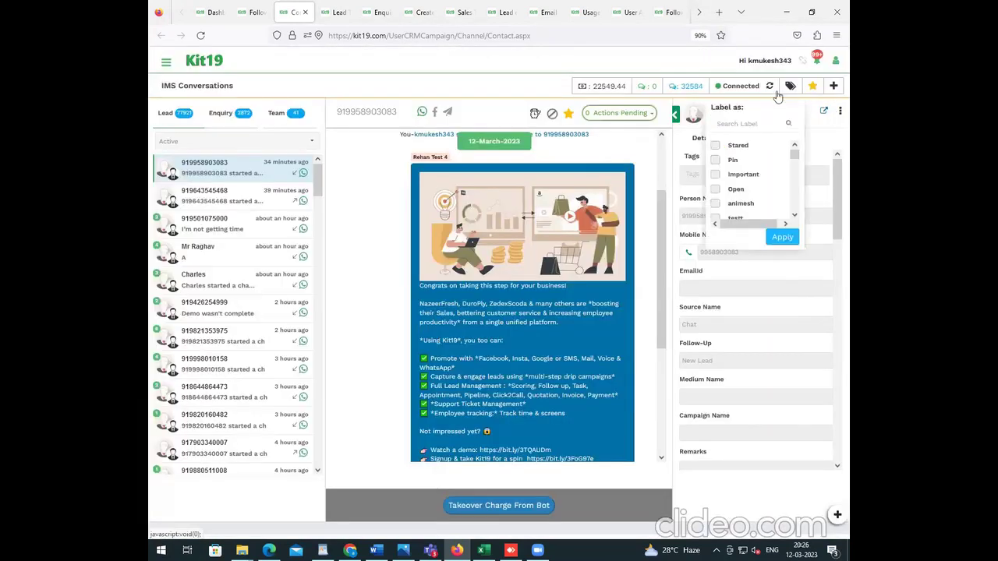
scroll(763, 185, down, 3)
scroll(712, 191, down, 3)
click(715, 182)
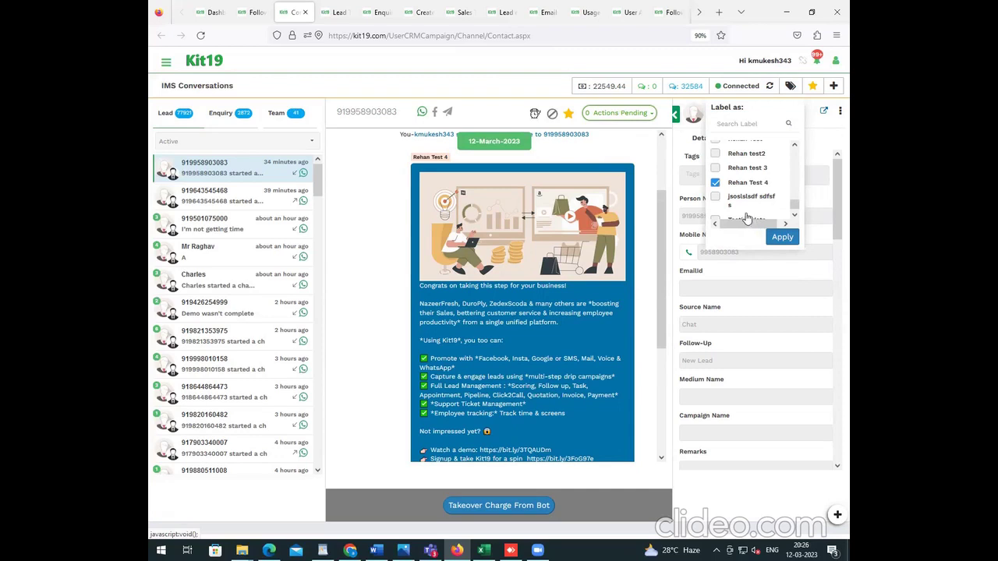
click(747, 218)
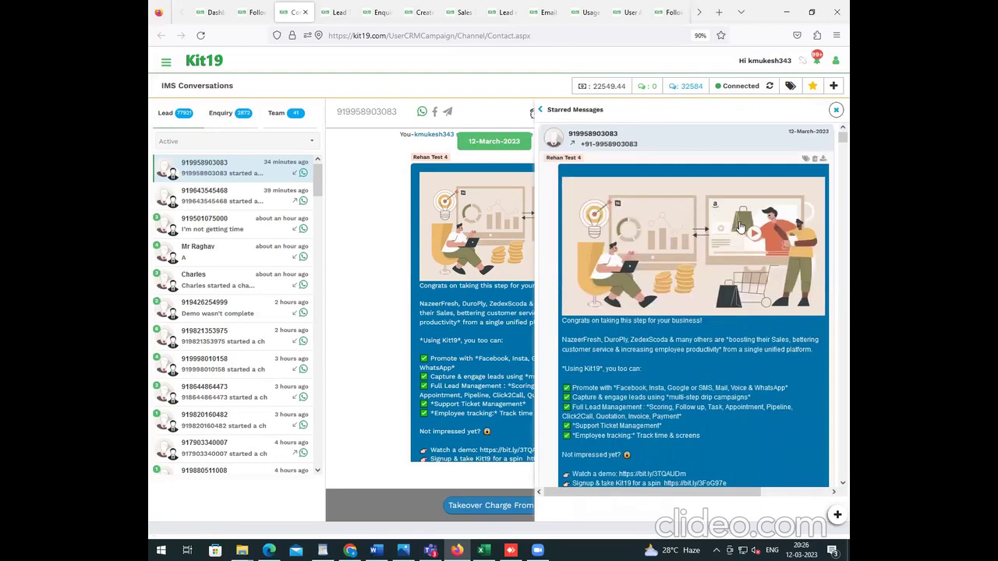
Set the lead chat list's filter to Custom.
scroll(738, 229, down, 1)
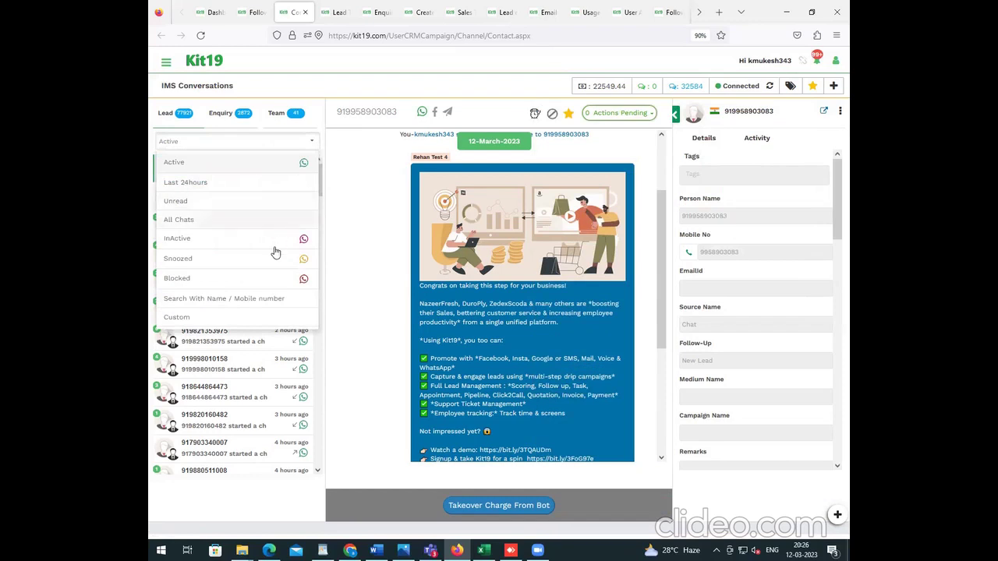
click(254, 320)
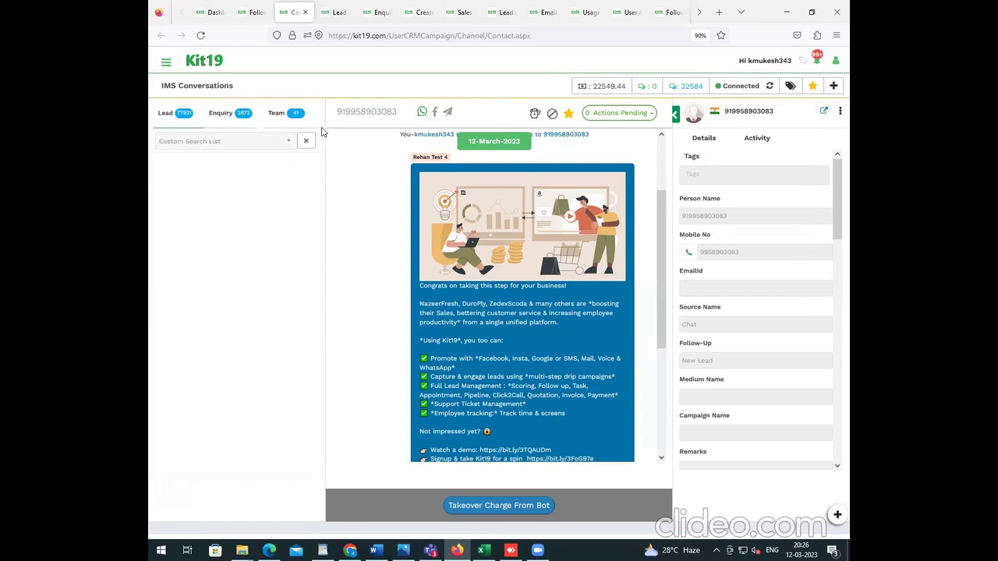
Open Support Management in the Service section and go to the support website's ticket dashboard.
click(251, 9)
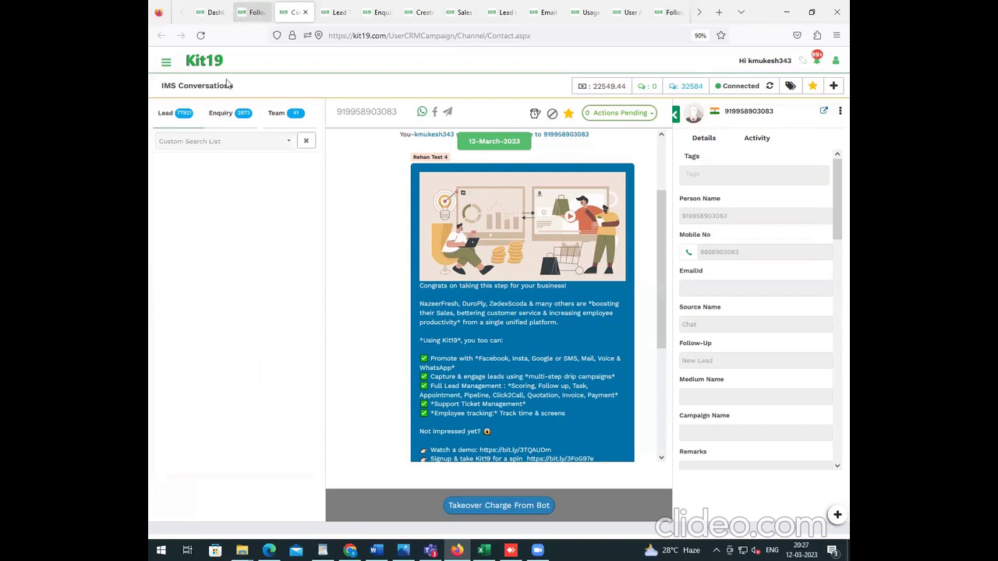
scroll(234, 125, up, 2)
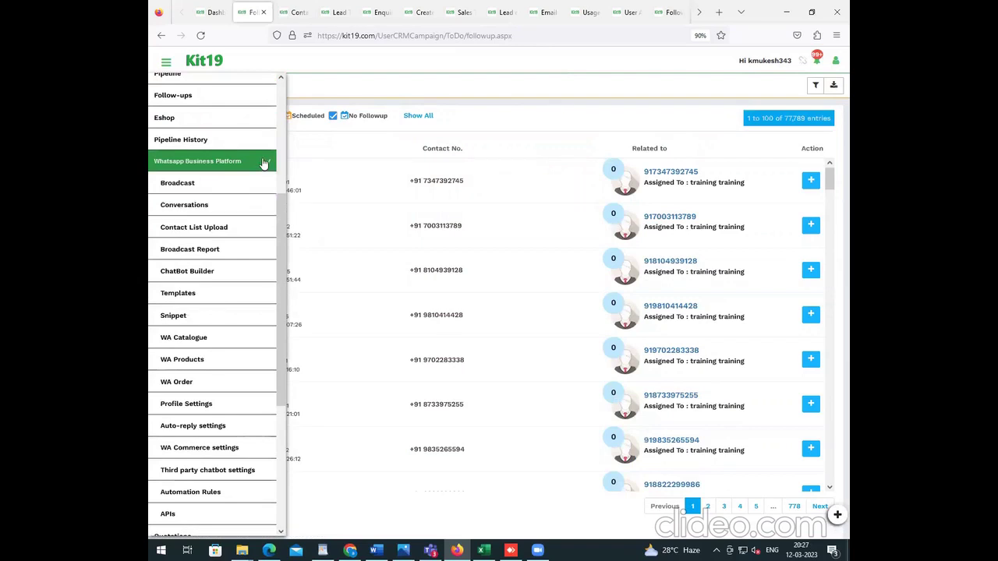
scroll(265, 162, up, 4)
scroll(250, 167, down, 1)
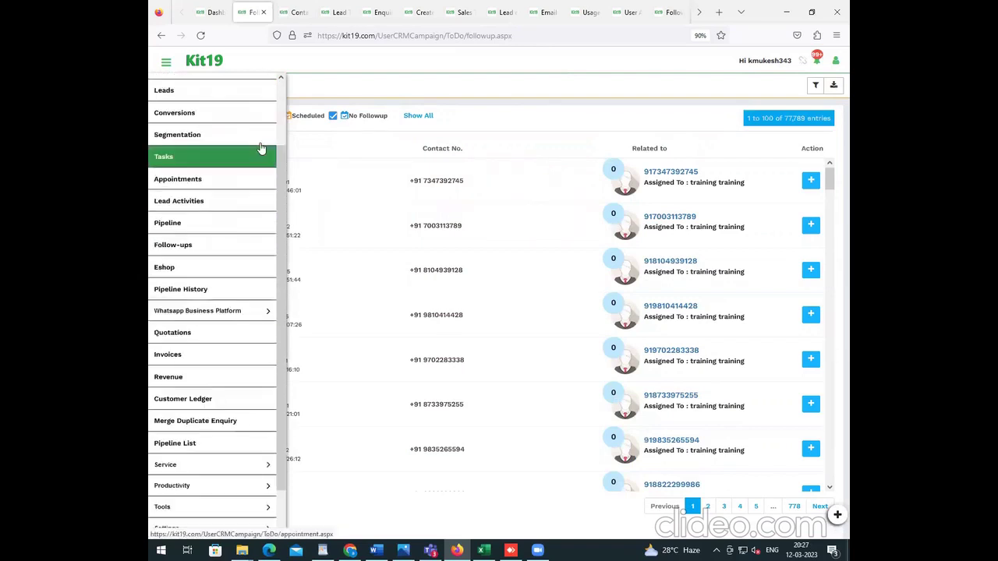
scroll(264, 138, up, 3)
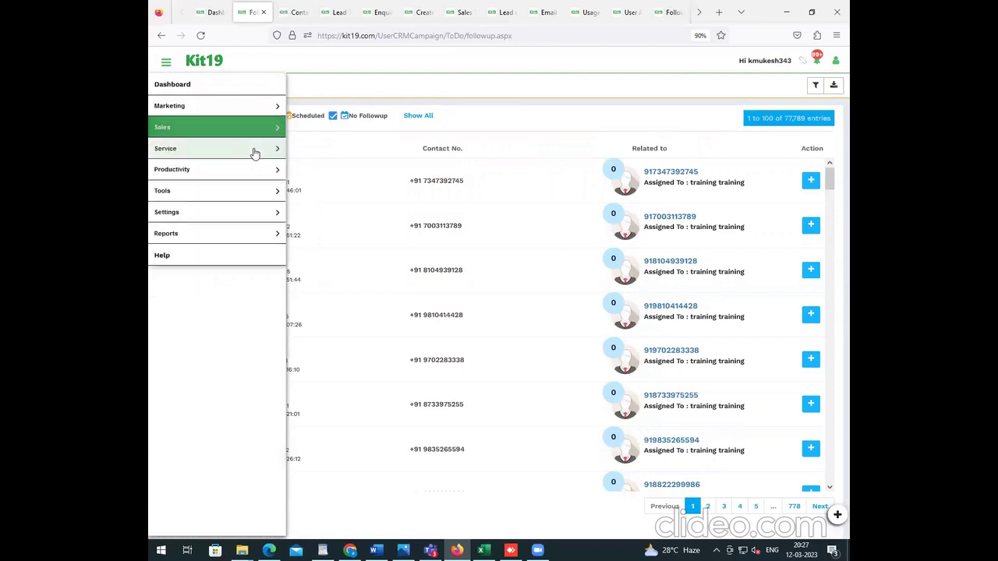
click(254, 151)
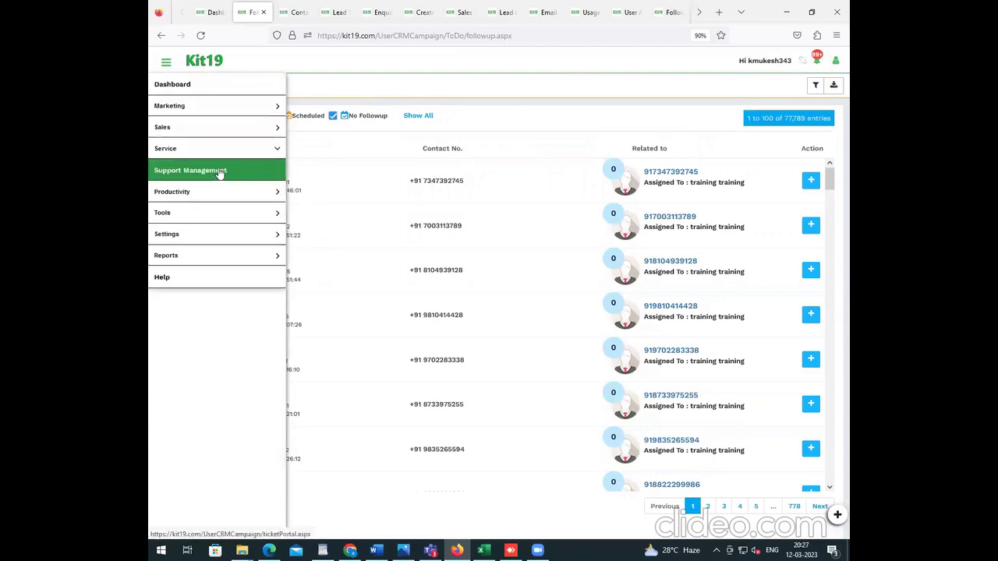
click(221, 173)
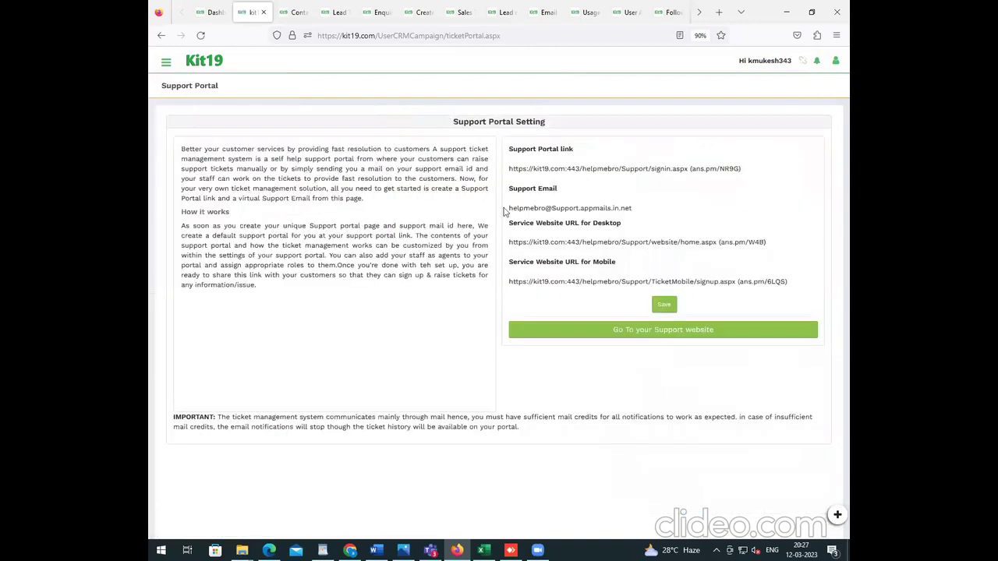
click(661, 331)
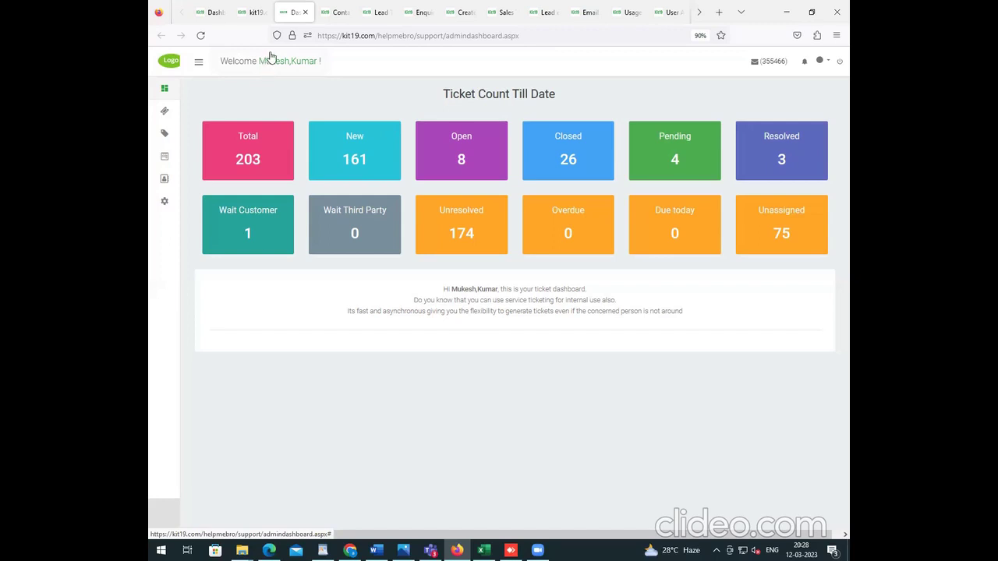
Open the Time Tracking User Report under Employee Time Tracking in the Productivity section.
click(257, 15)
click(166, 60)
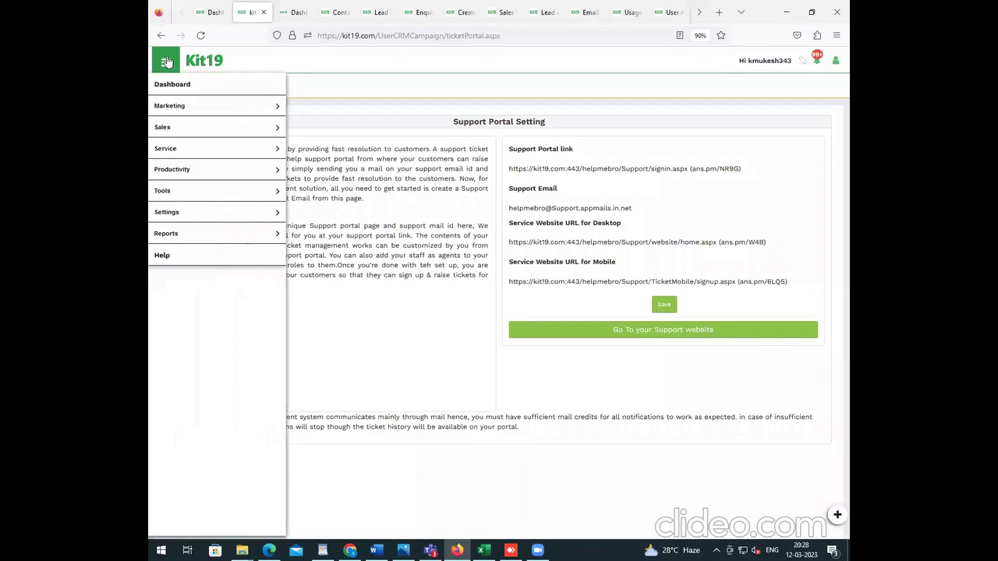
click(207, 173)
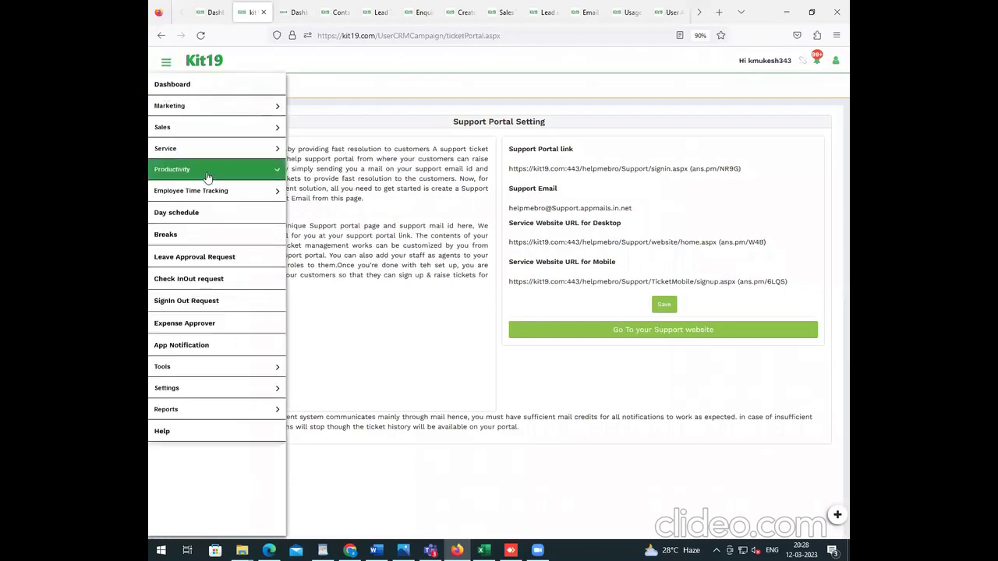
click(203, 193)
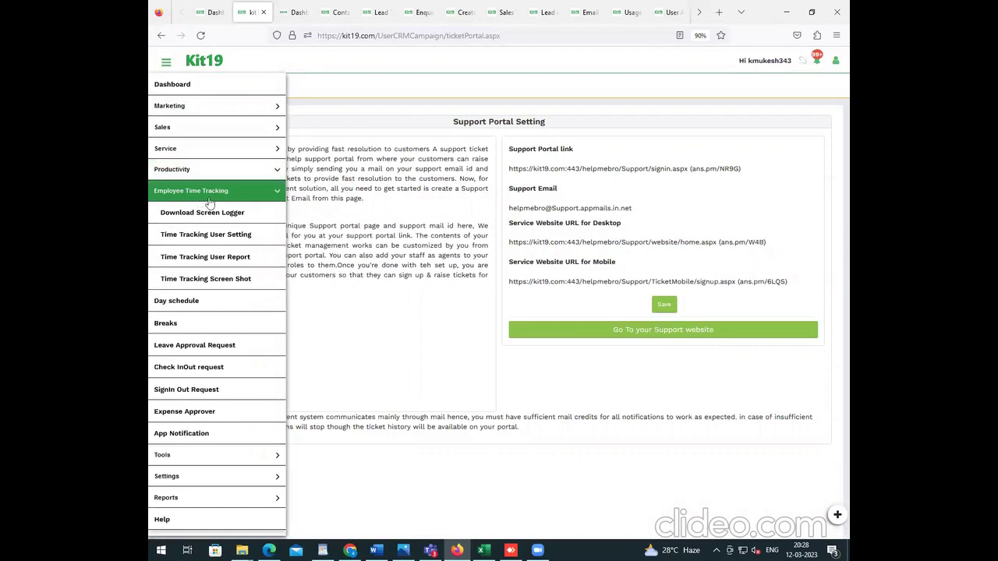
click(202, 262)
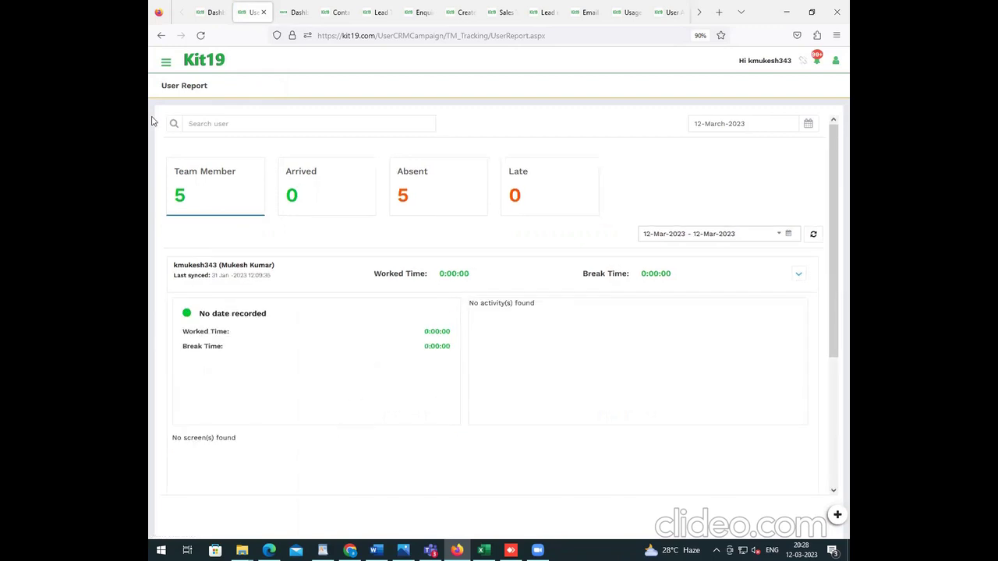
Look through the Productivity section's options, covering day schedule, breaks, leave approval, expense approval and Employee Time Tracking.
click(165, 62)
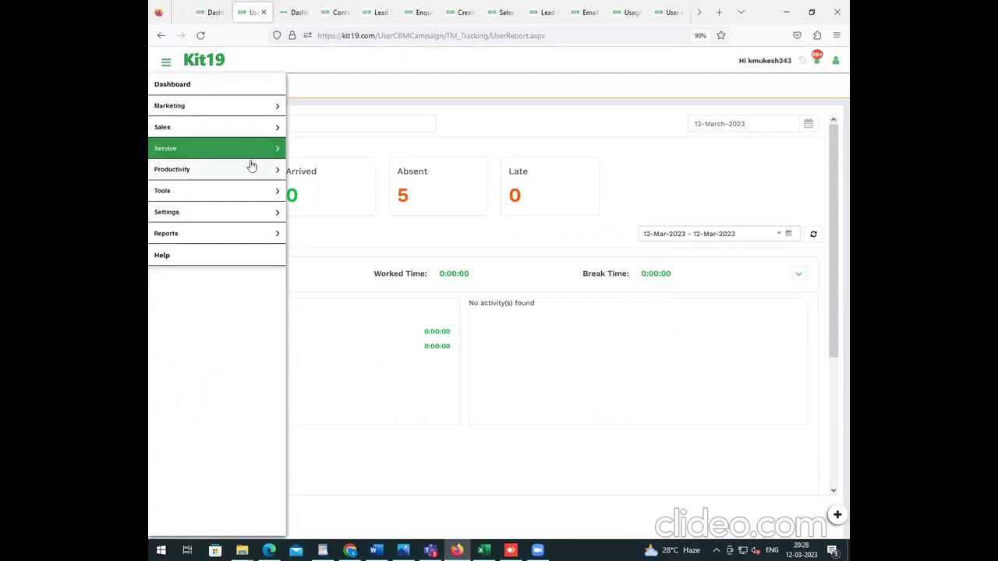
click(251, 153)
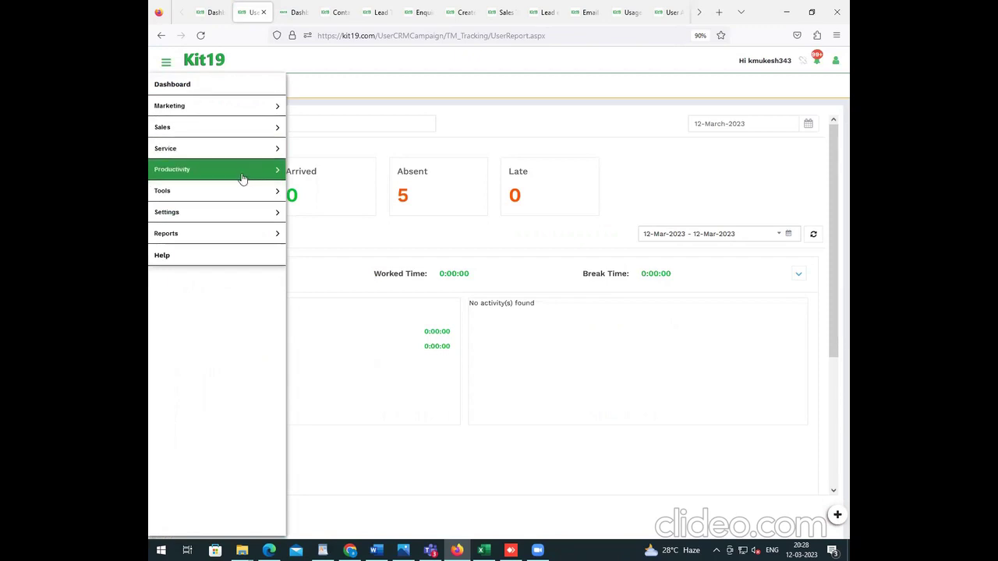
click(224, 169)
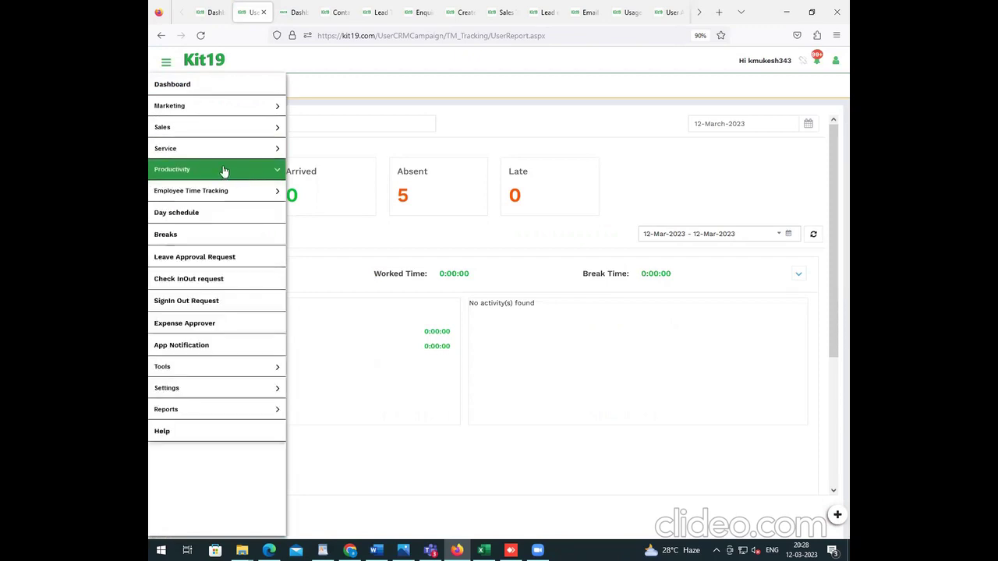
click(180, 224)
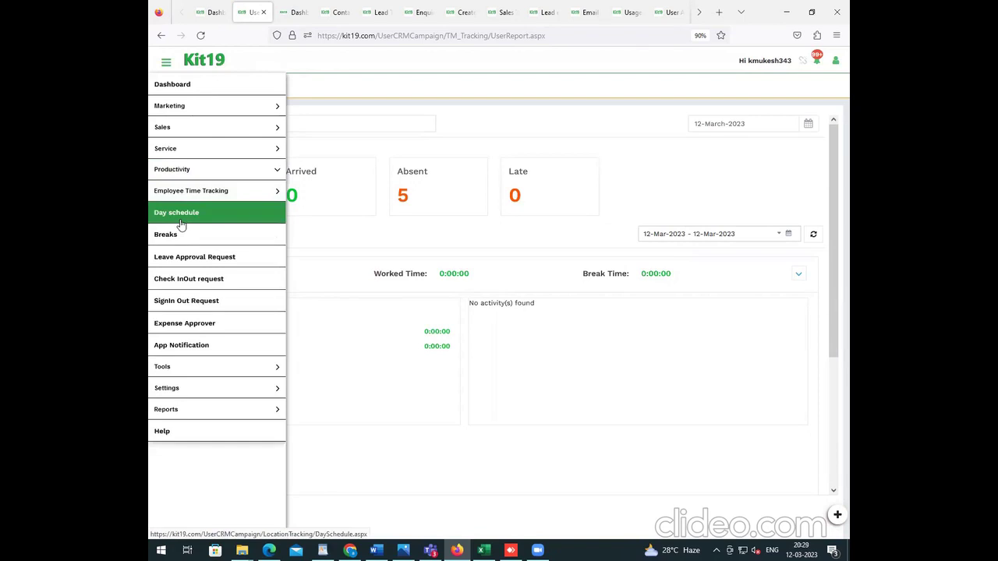
click(175, 235)
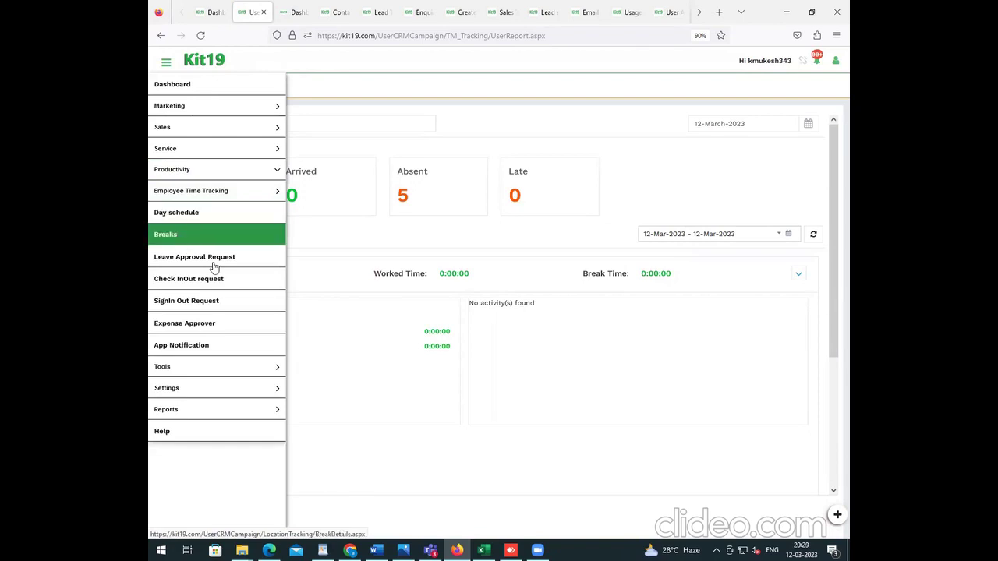
click(214, 265)
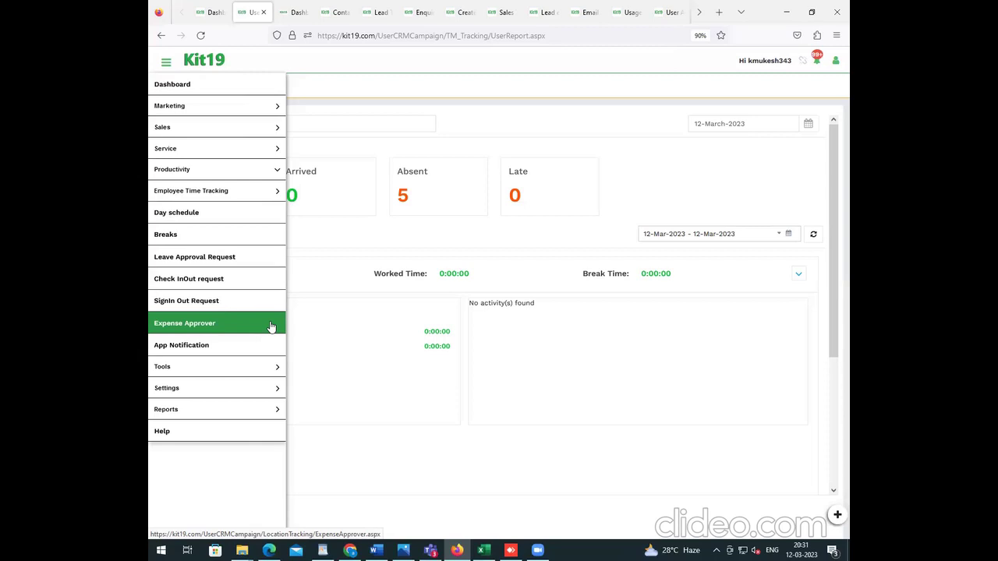
click(264, 202)
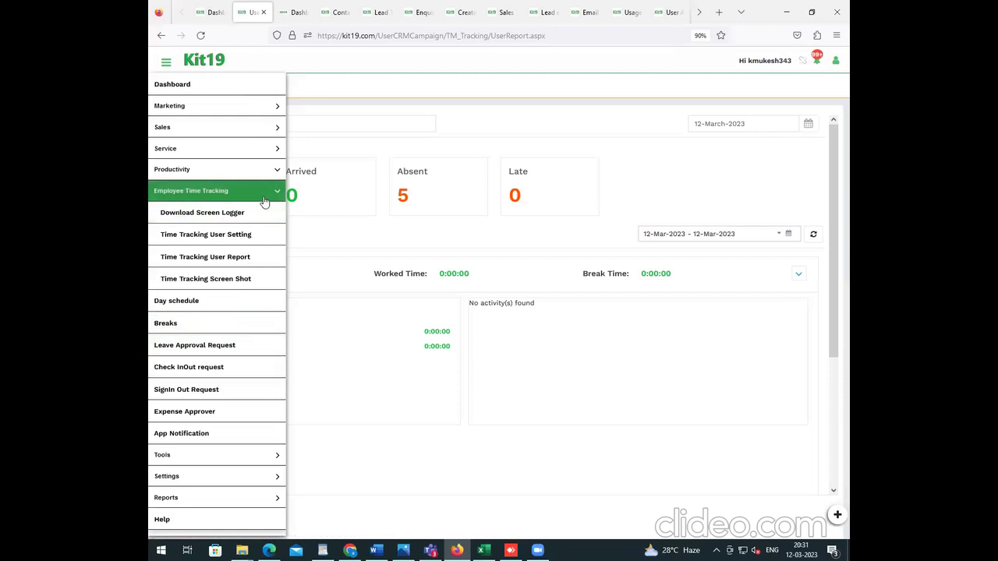
Open the Kit19 AI Tool page from the Kit19 AI group in the Tools section.
click(272, 196)
click(276, 195)
click(276, 175)
click(273, 191)
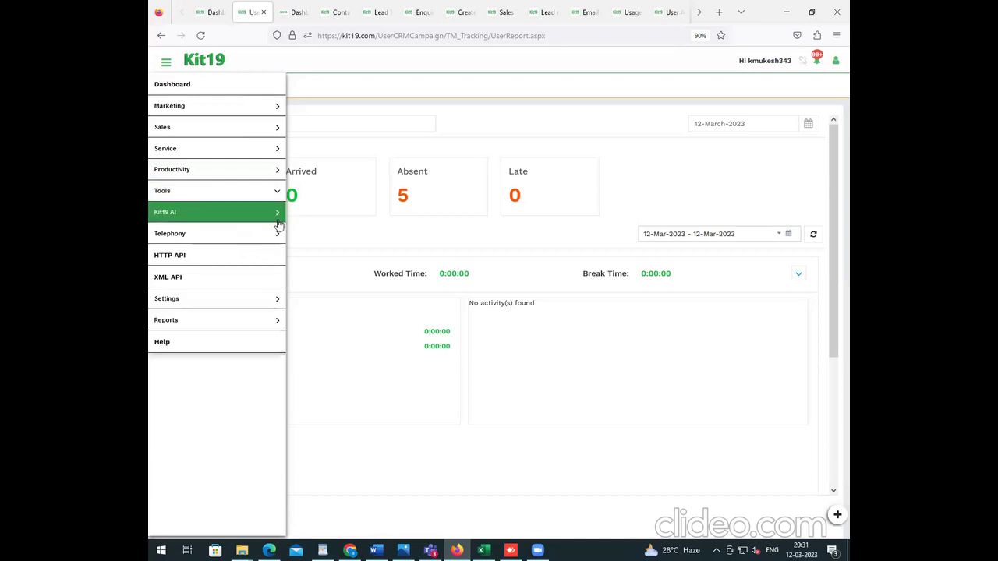
click(277, 213)
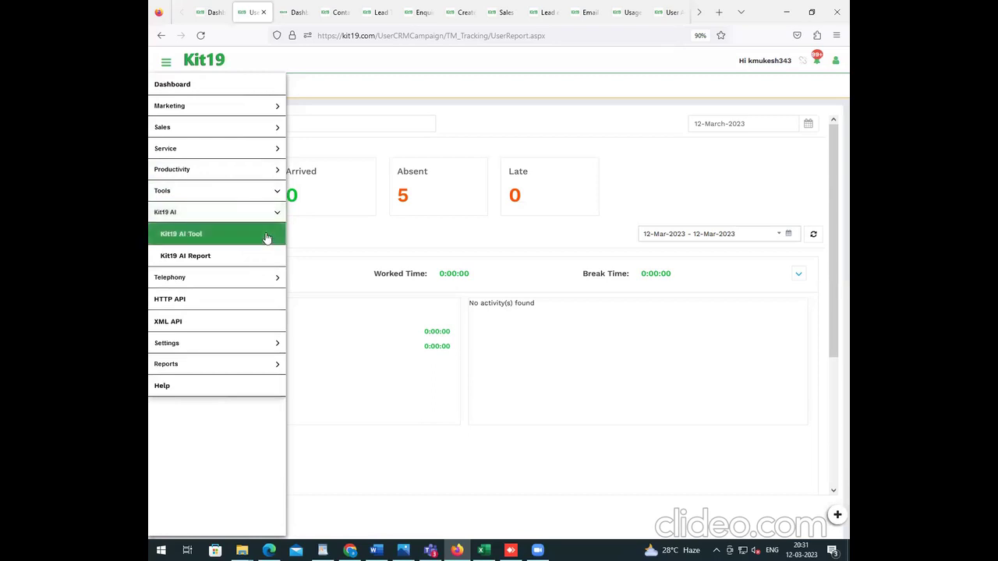
click(270, 237)
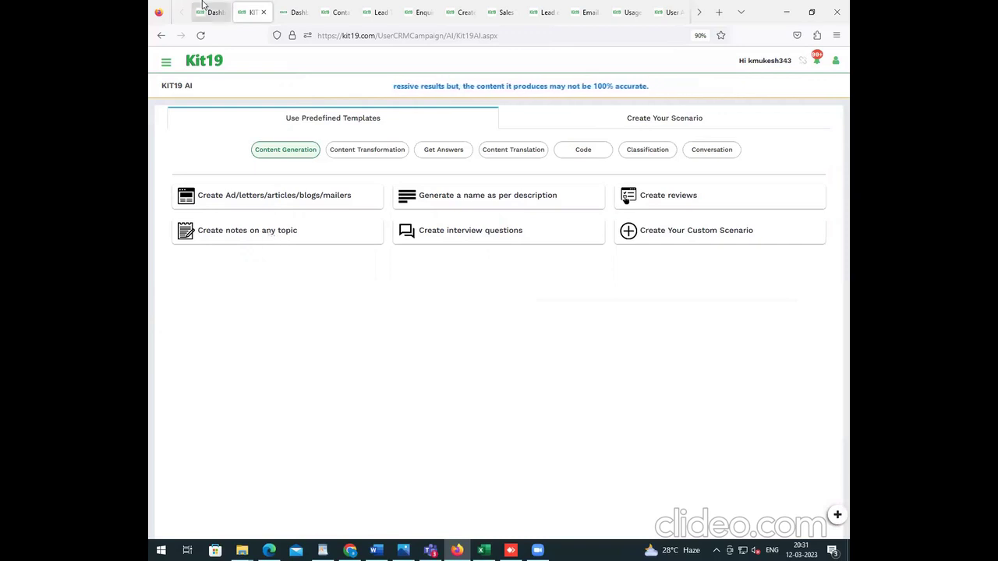
Open the IVR flows list under Telephony in the Tools section.
click(171, 66)
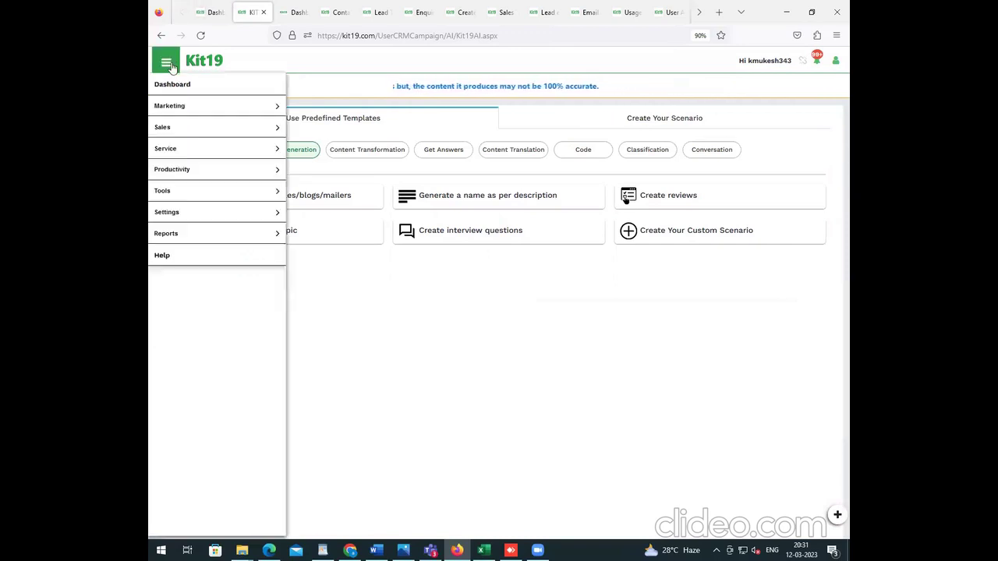
click(279, 193)
click(263, 236)
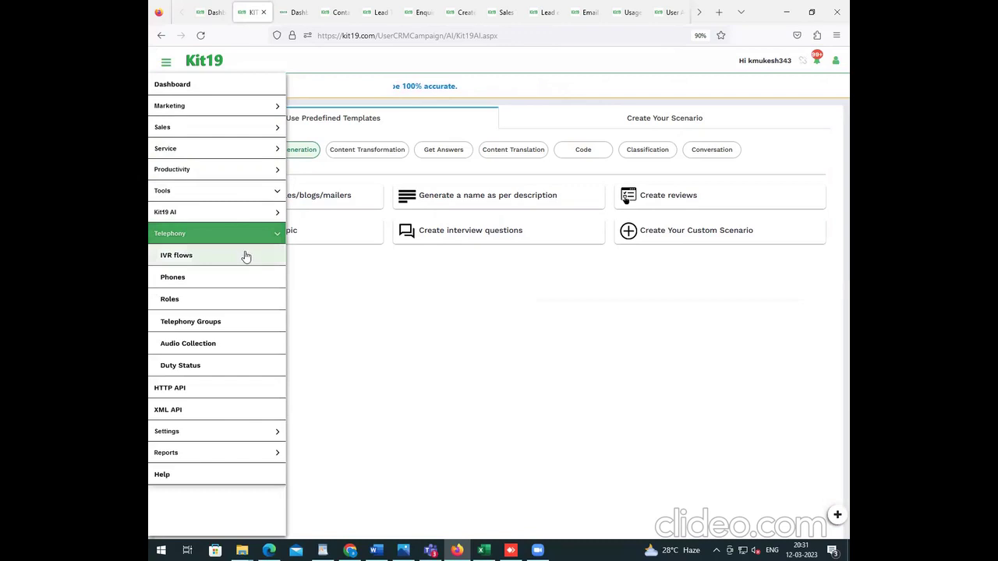
click(245, 256)
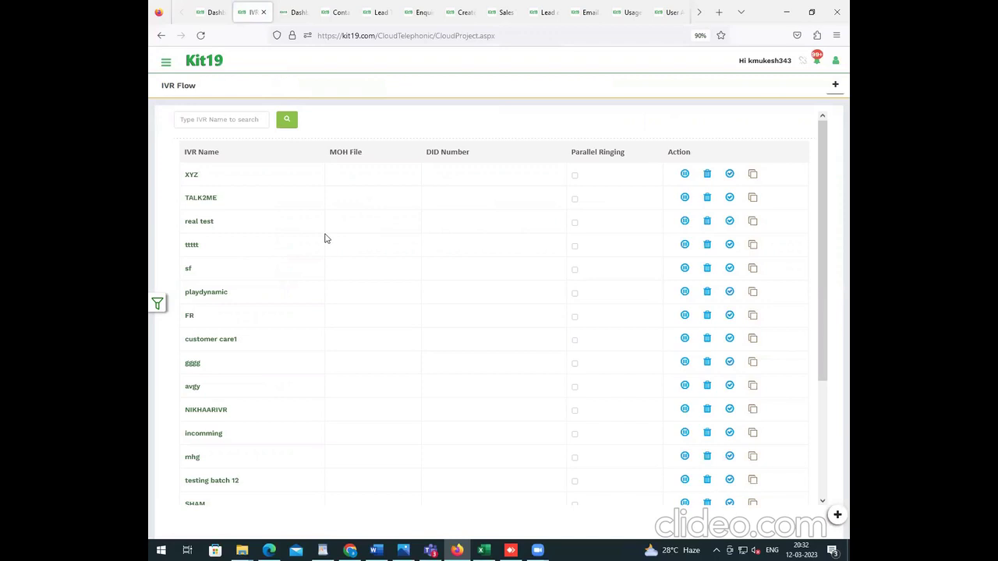
View the XYZ IVR flow's voice applets in the call flow editor and close the flow.
click(191, 178)
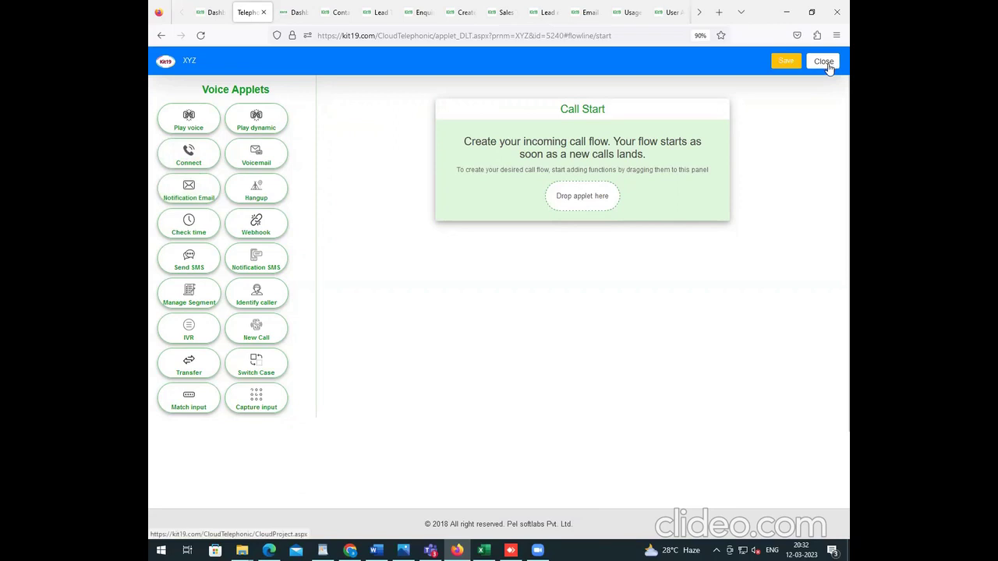
drag(186, 194, 152, 137)
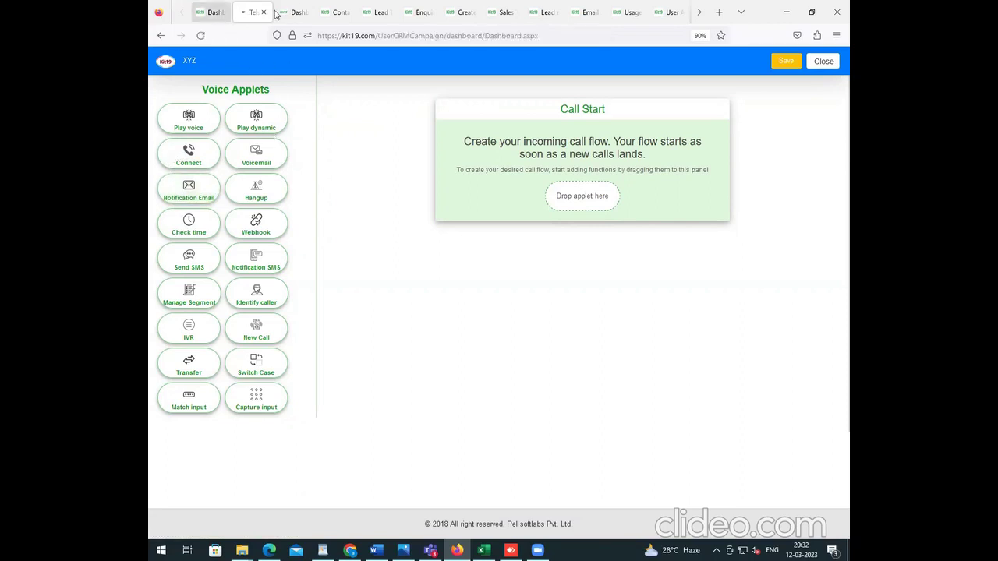
click(251, 15)
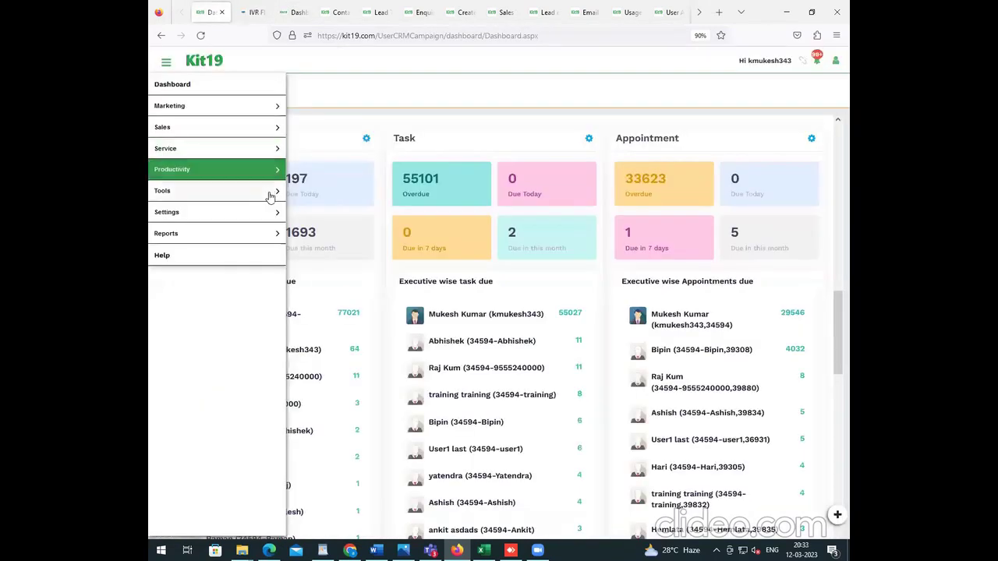
Examine the Business options in Settings, covering company and tax settings, shifts, holidays, expenses, attendance groups and compliance rules.
click(266, 195)
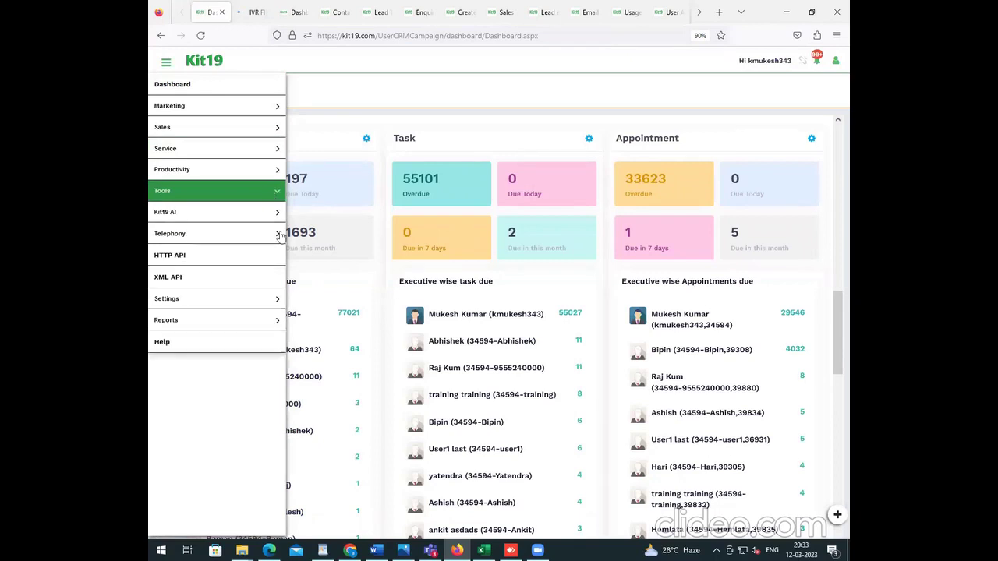
click(269, 300)
scroll(253, 282, down, 2)
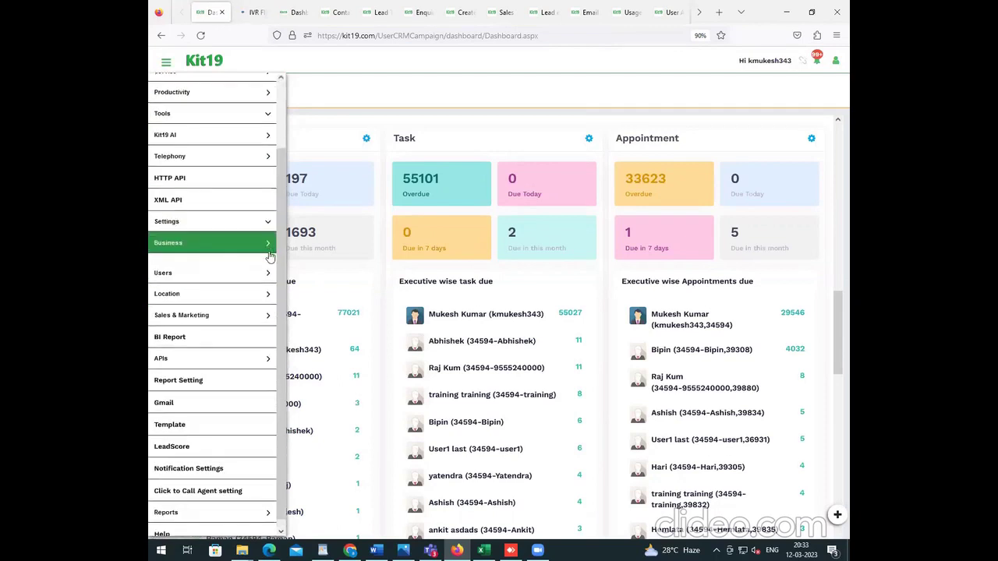
click(268, 251)
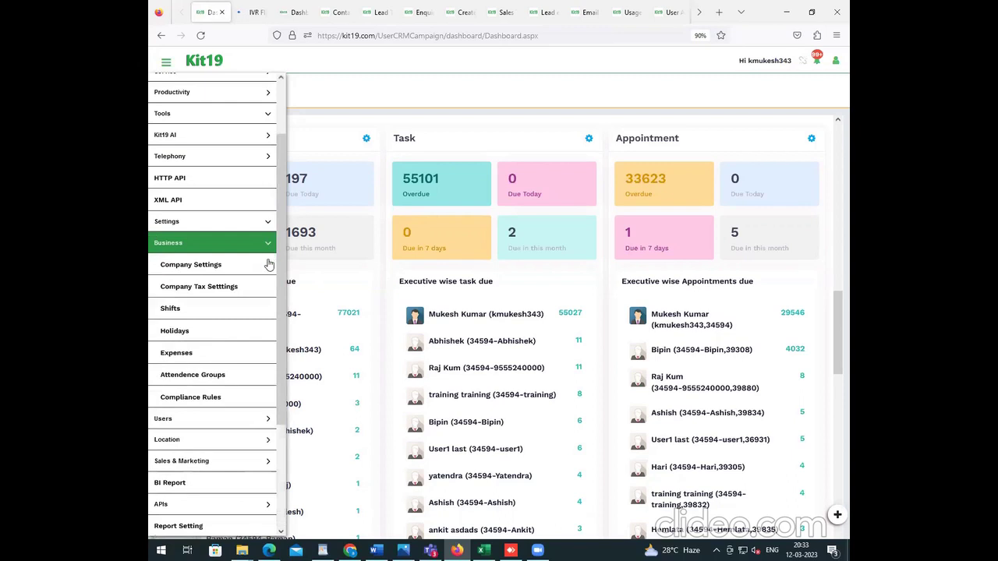
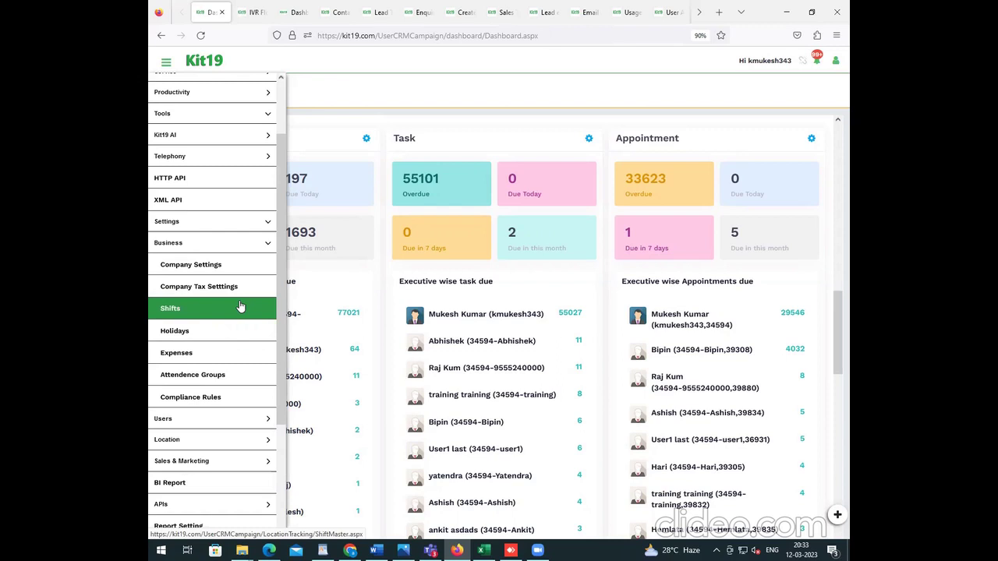
click(264, 250)
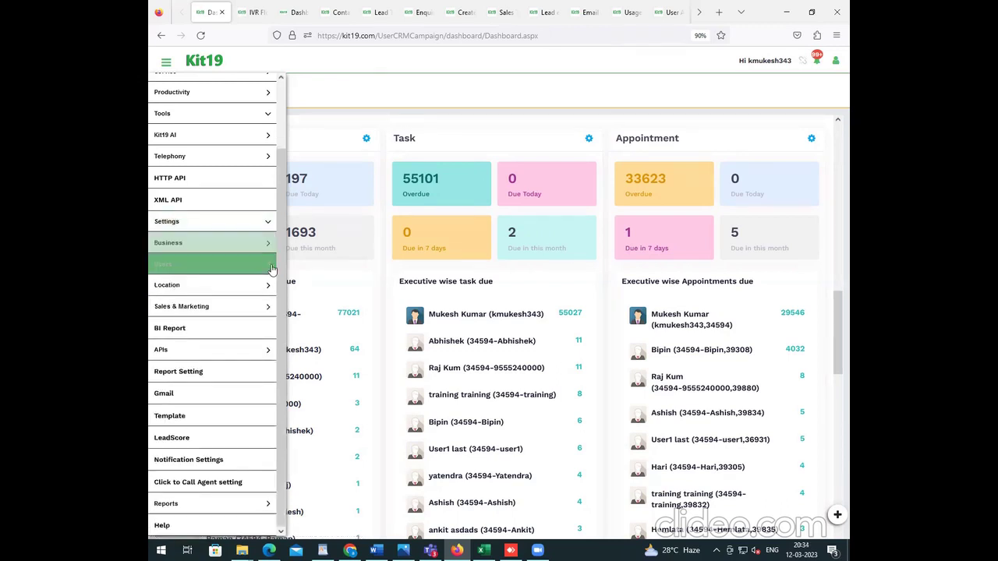
Open the user hierarchy page from the Users group in Settings.
click(272, 269)
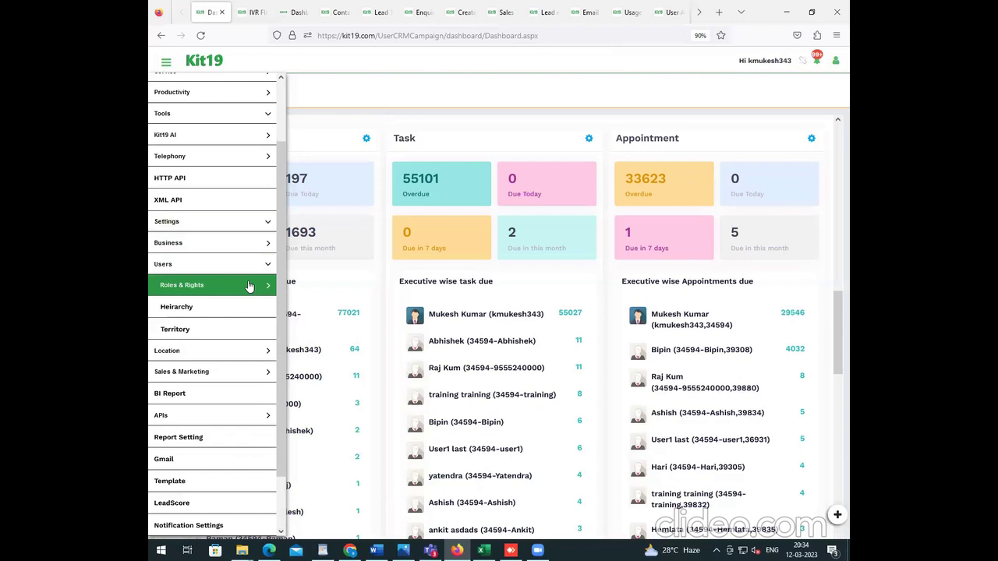
click(189, 311)
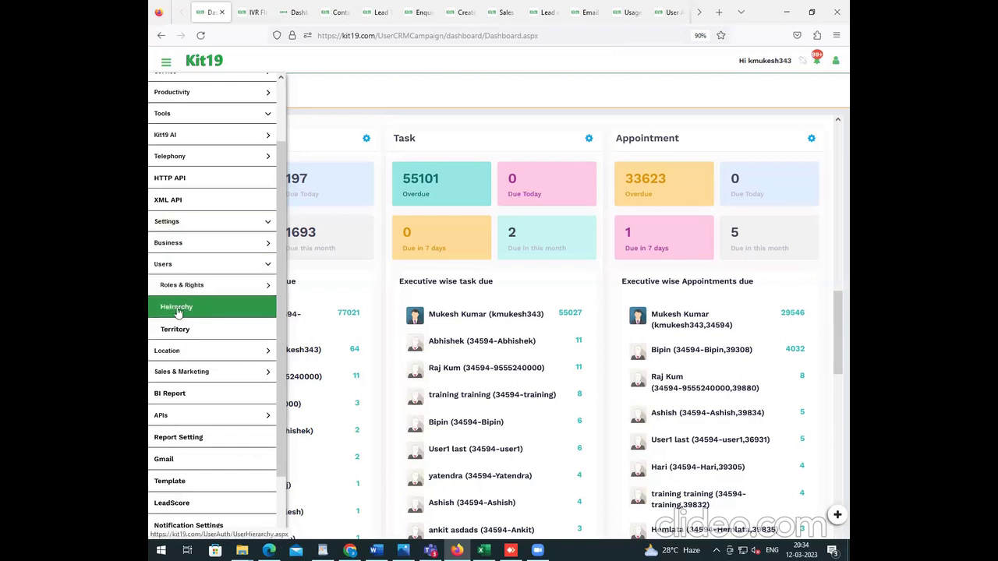
right_click(178, 313)
click(177, 313)
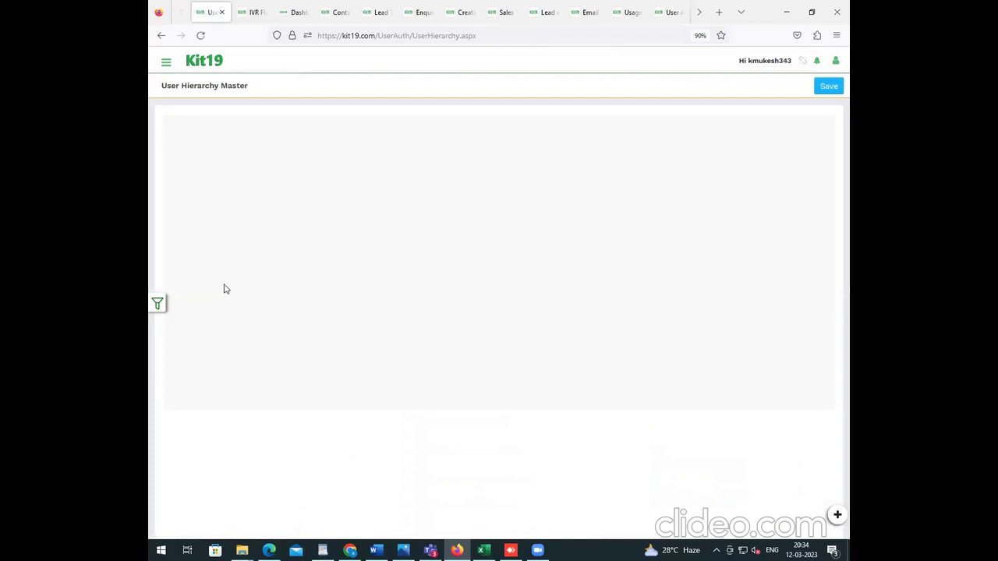
Look through the Users and Location options in Settings, including roles, territory, sites, geofencing and executive mapping.
mouse_move(274, 216)
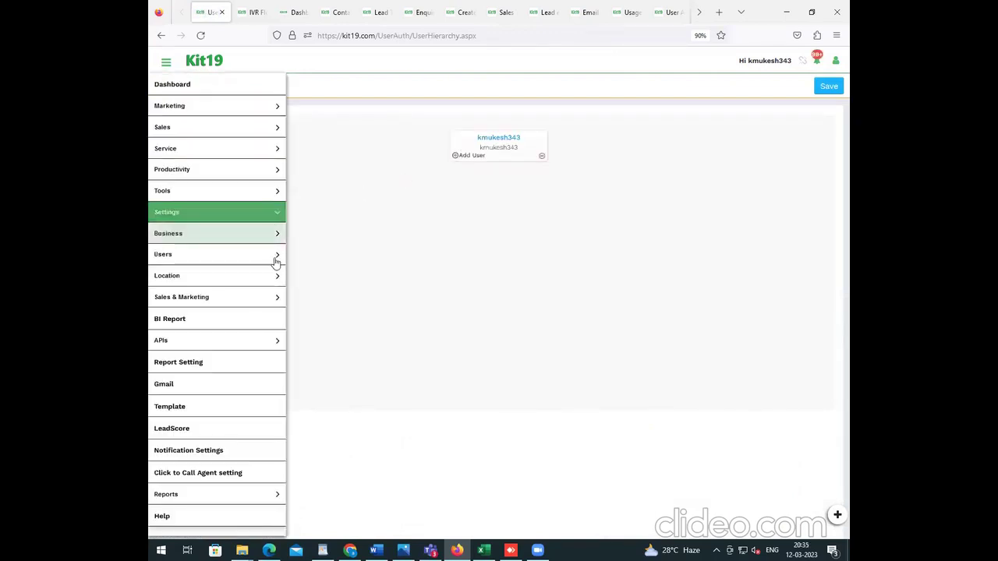
click(276, 261)
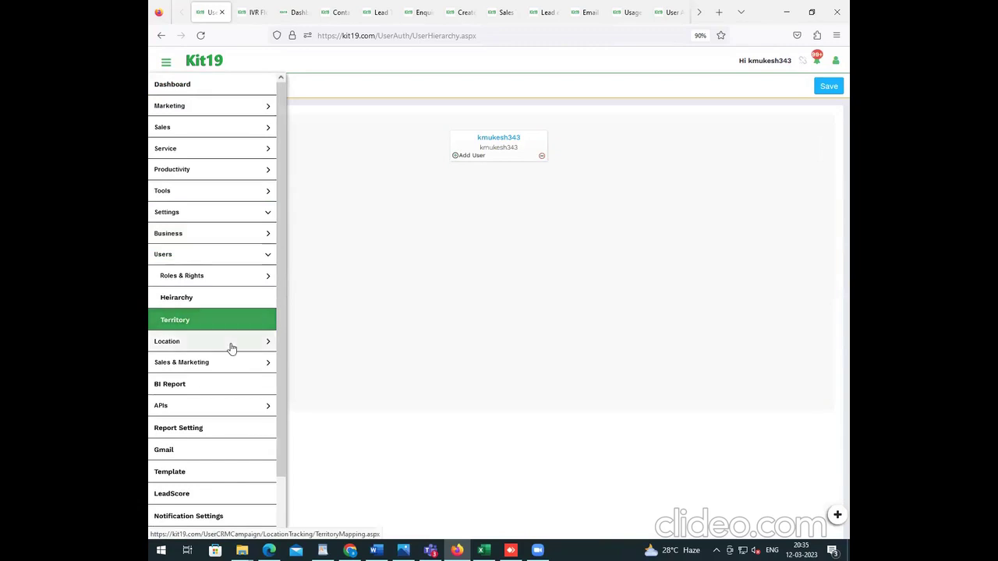
click(231, 348)
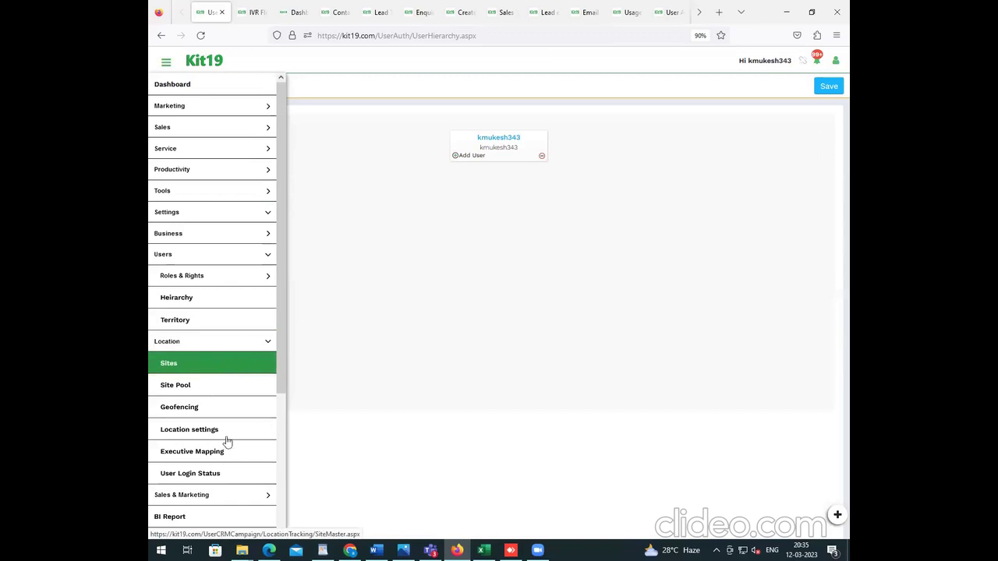
click(266, 349)
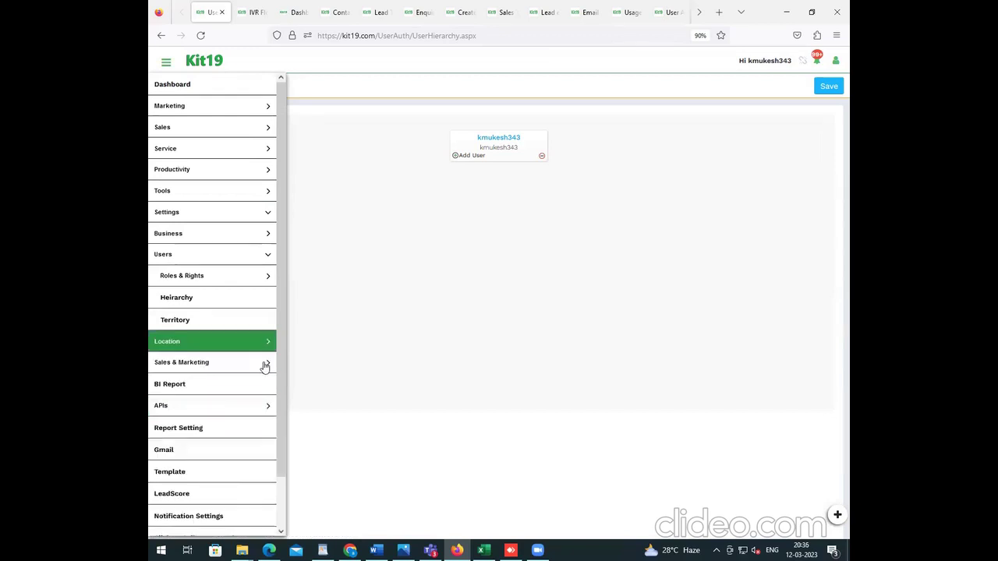
Examine the Basic options of the Sales & Marketing settings, including lead assignment, source, medium and campaign.
click(265, 364)
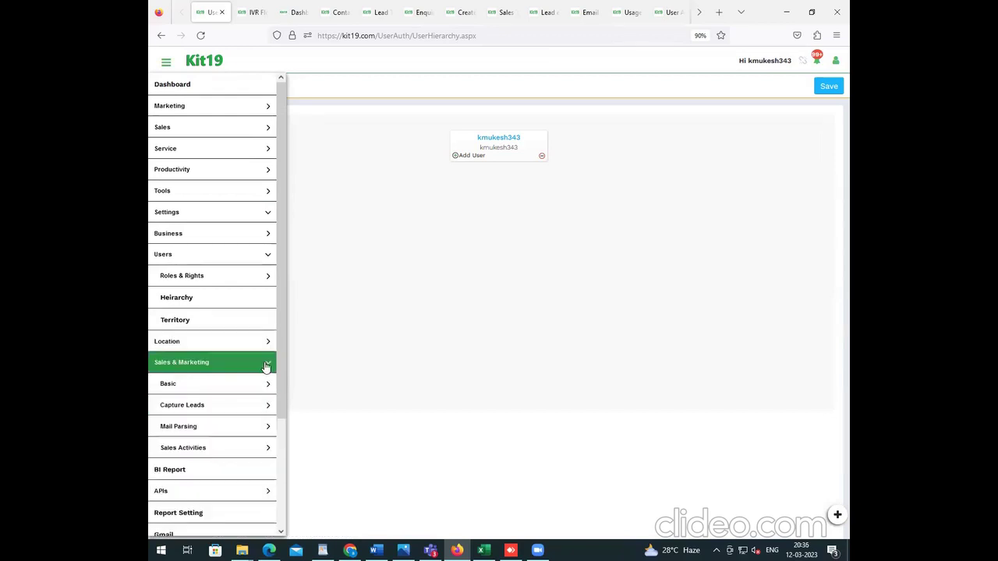
click(258, 389)
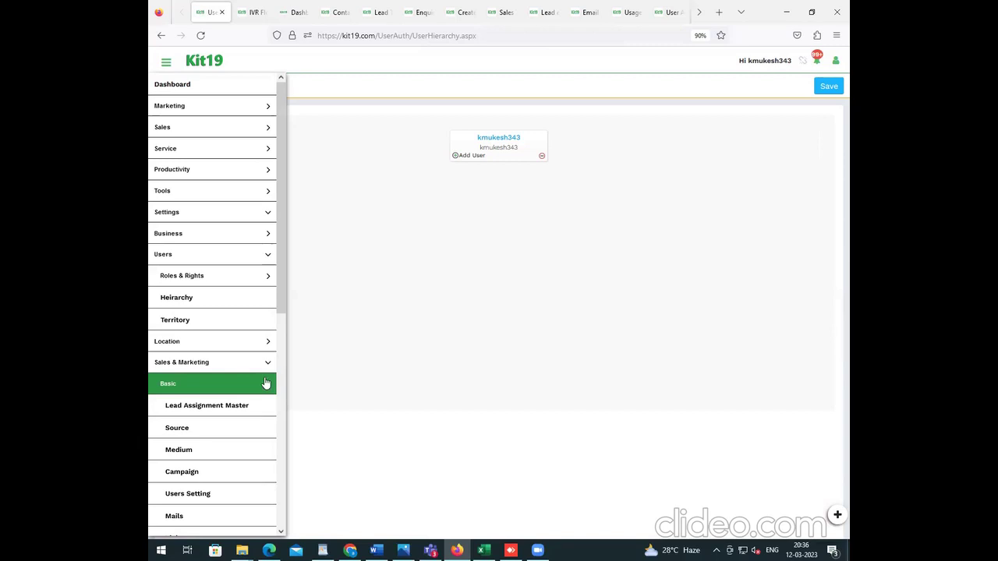
click(267, 384)
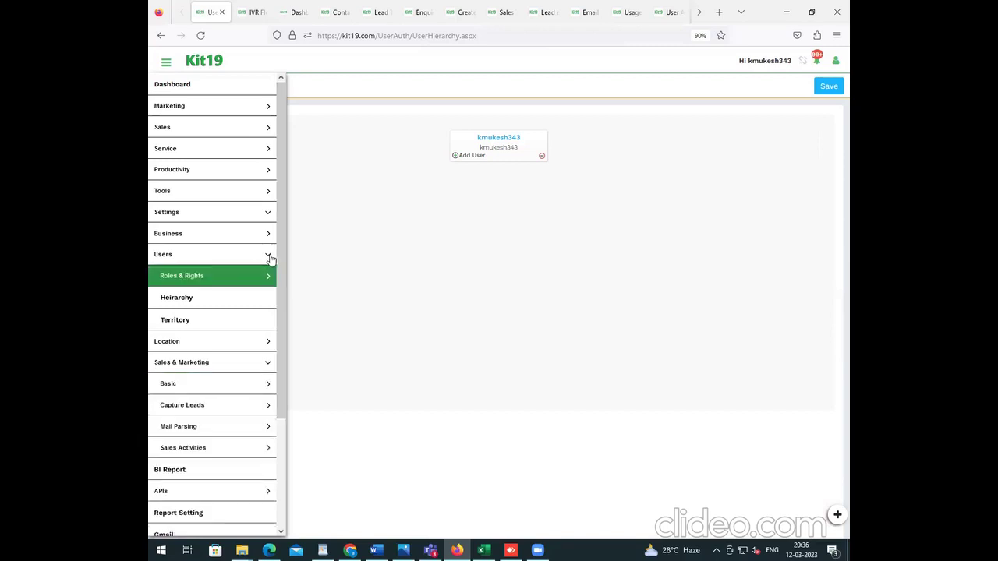
click(269, 254)
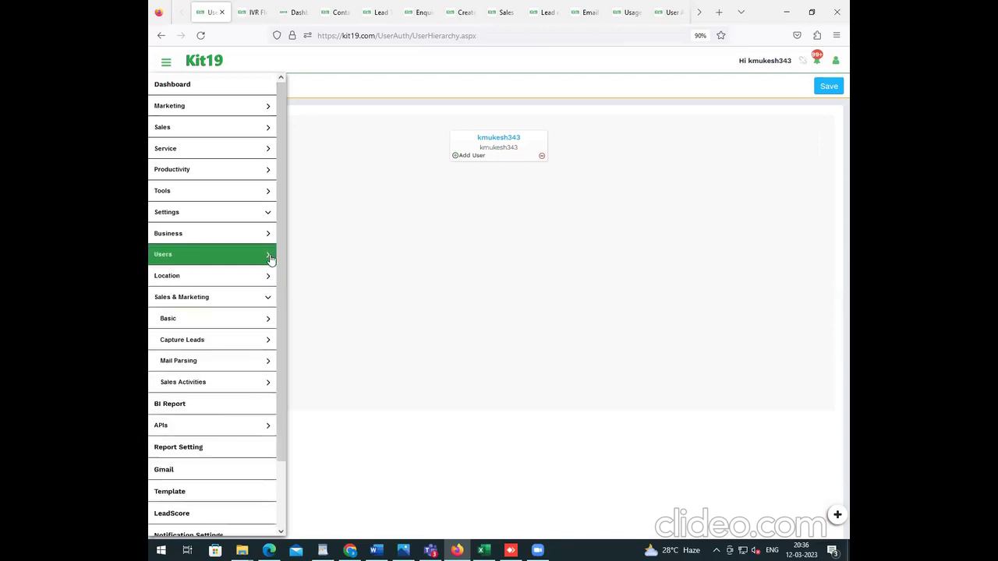
Examine the Capture Leads options of the Sales & Marketing settings, including APIs, Facebook Integration, webforms and landing pages.
click(264, 343)
click(264, 346)
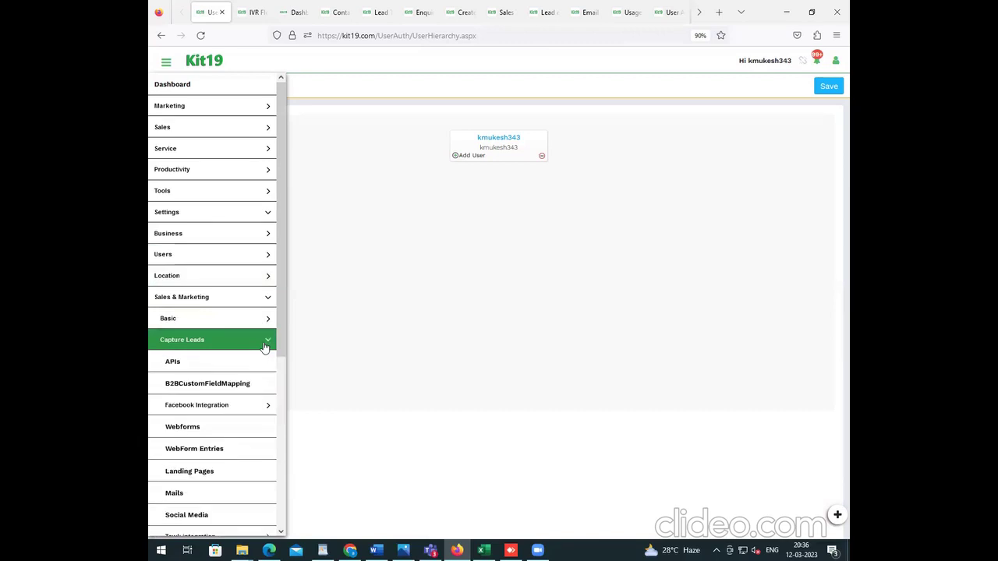
click(257, 405)
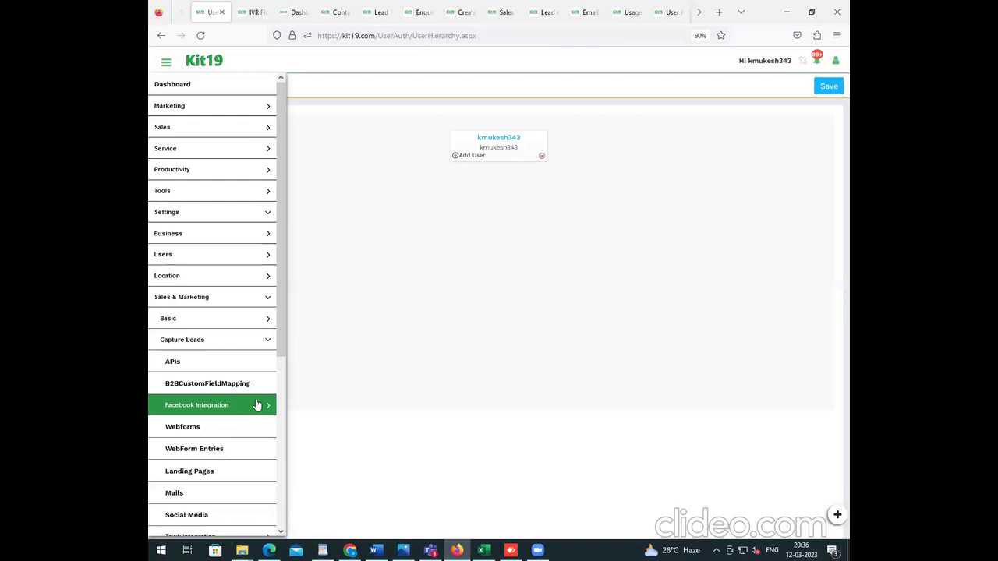
click(266, 348)
click(266, 350)
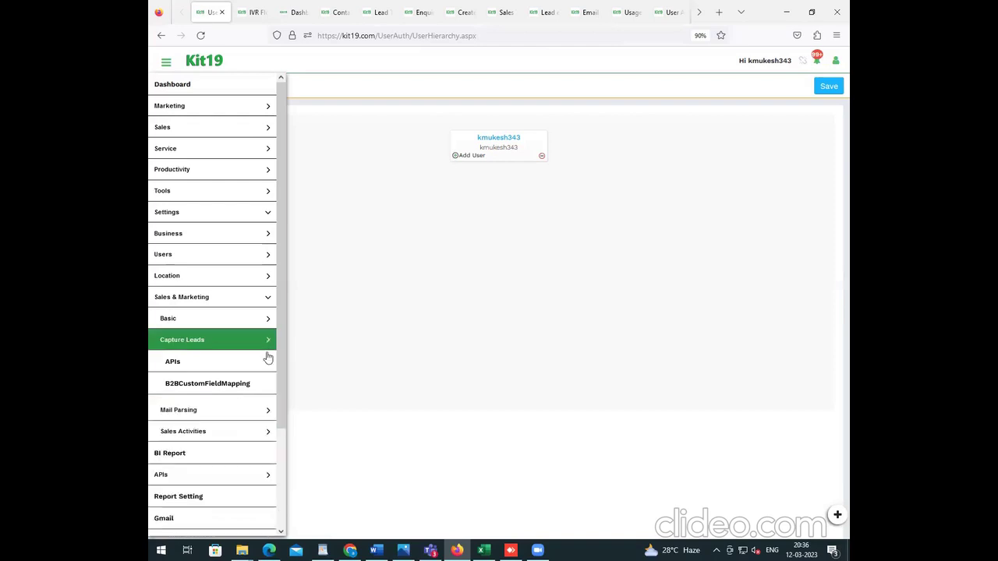
Look through the Mail Parsing and Sales Activities options of the Sales & Marketing settings.
click(268, 365)
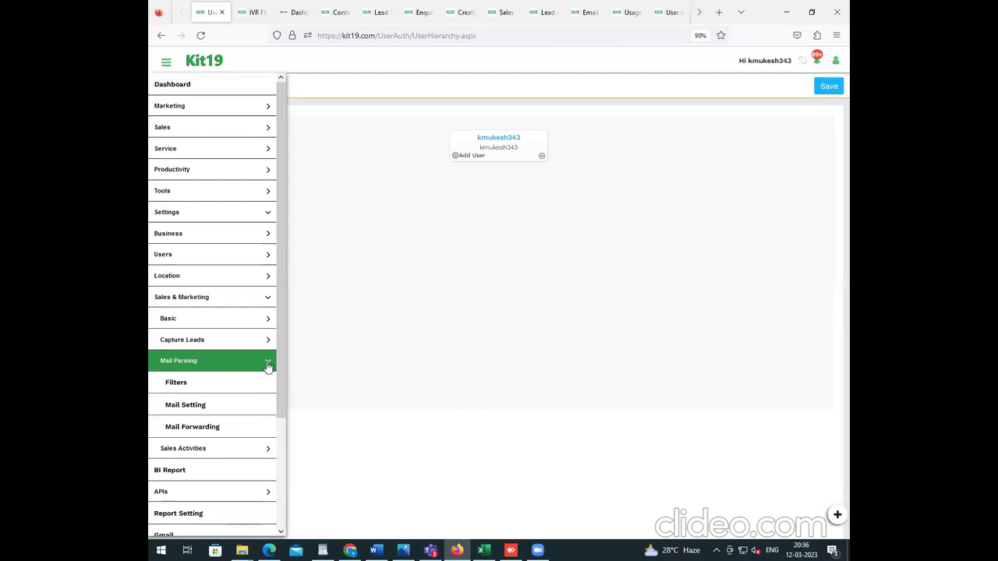
click(267, 364)
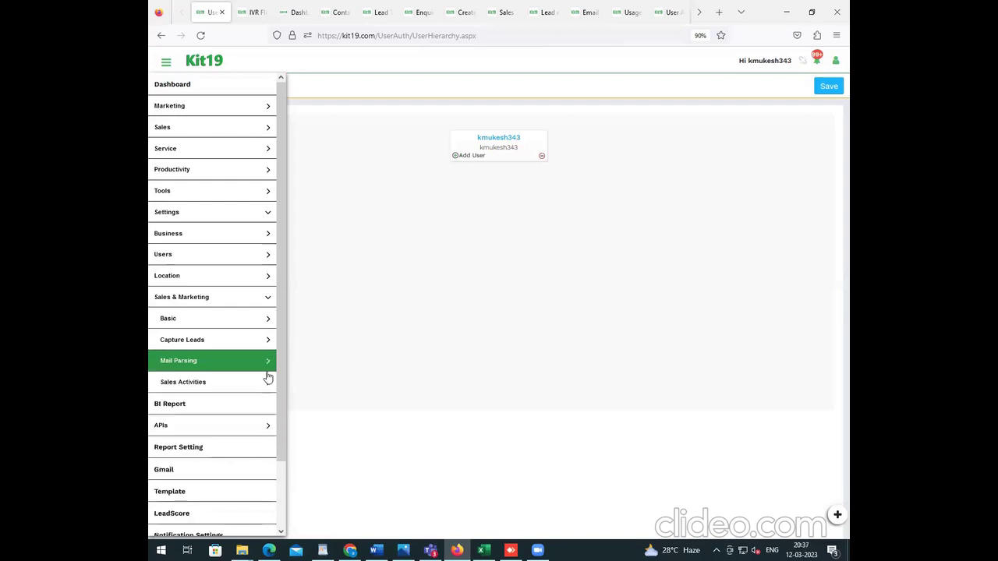
click(267, 381)
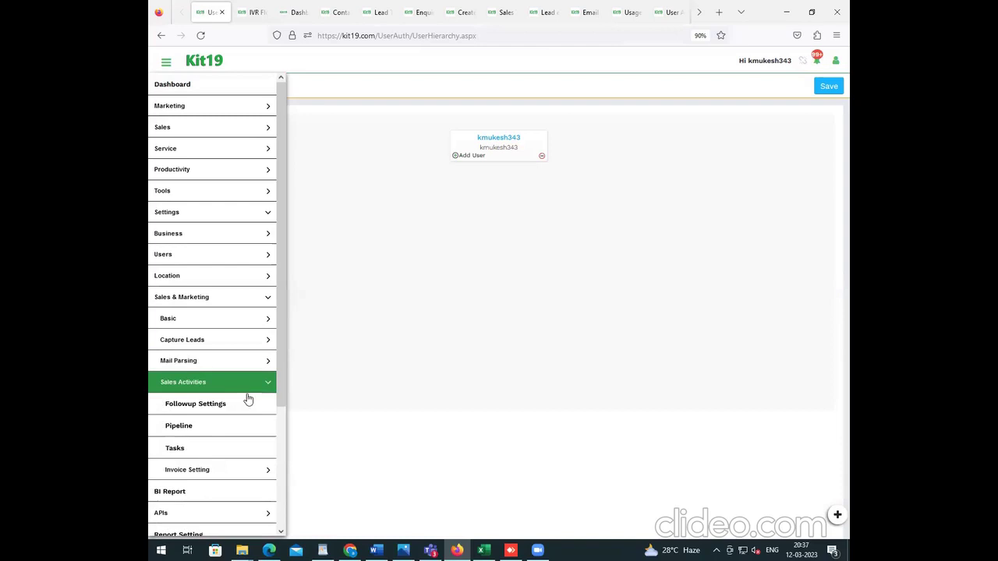
click(248, 401)
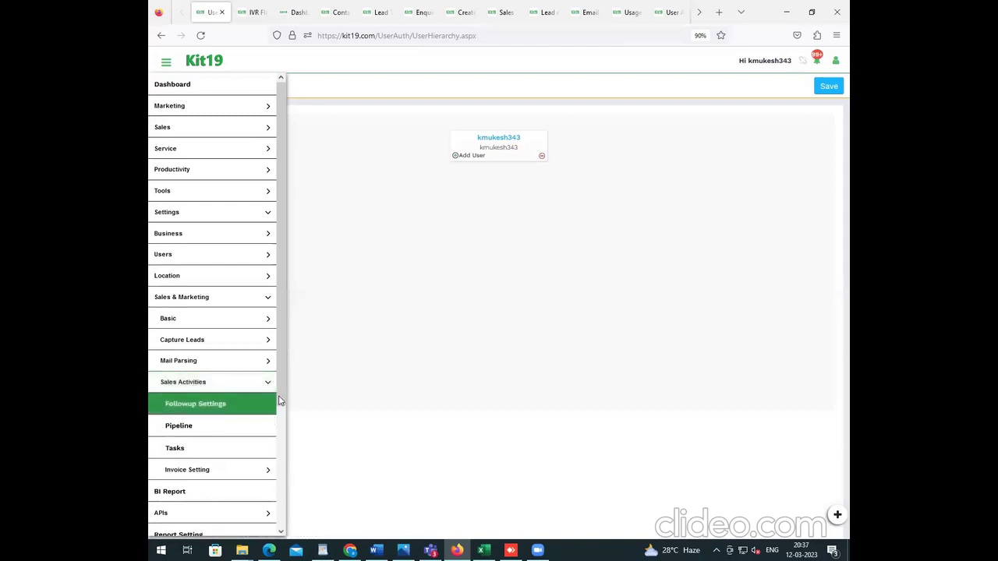
Look over the remaining Settings options, from BI Report and APIs to Notification Settings and Click to Call Agent setting.
scroll(277, 422, down, 1)
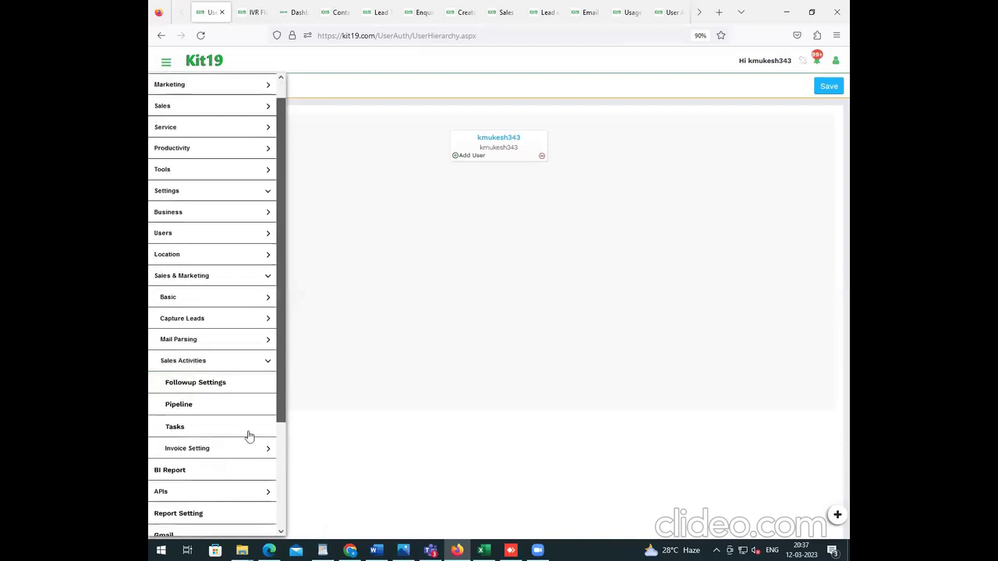
scroll(256, 423, down, 3)
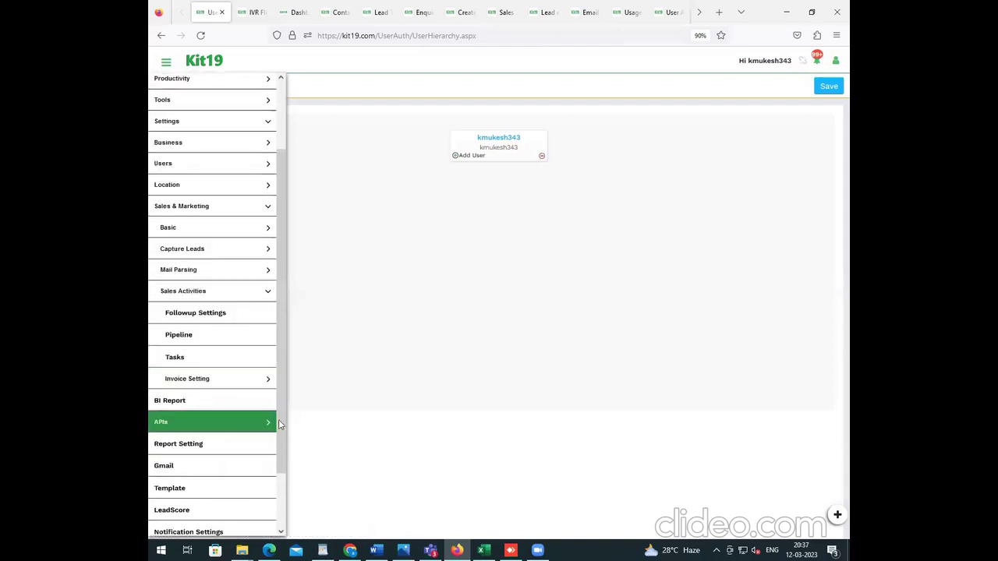
scroll(265, 459, down, 3)
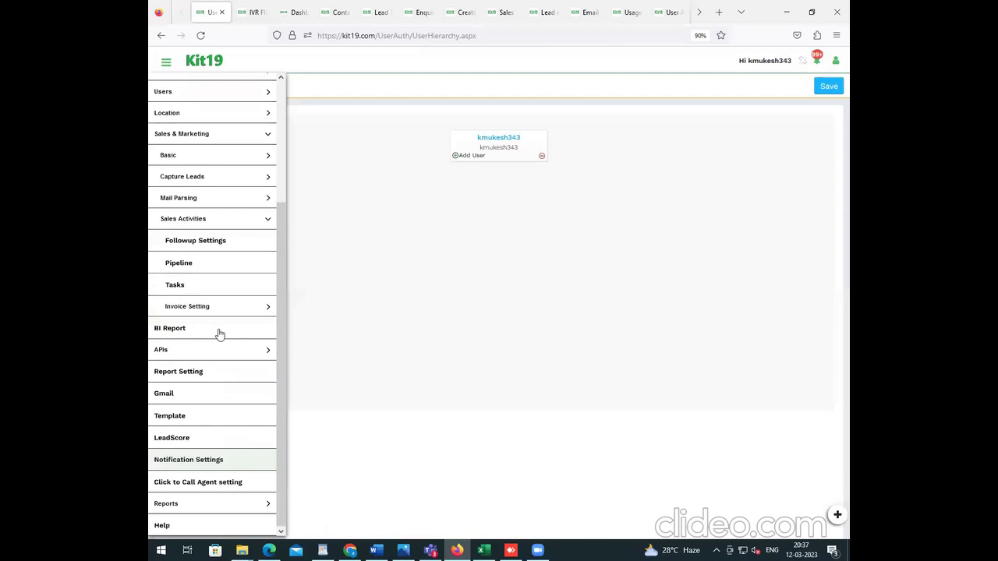
Open the LeadScore settings and review the lead scoring rules for the Cold, Warm and Hot ranges.
click(218, 391)
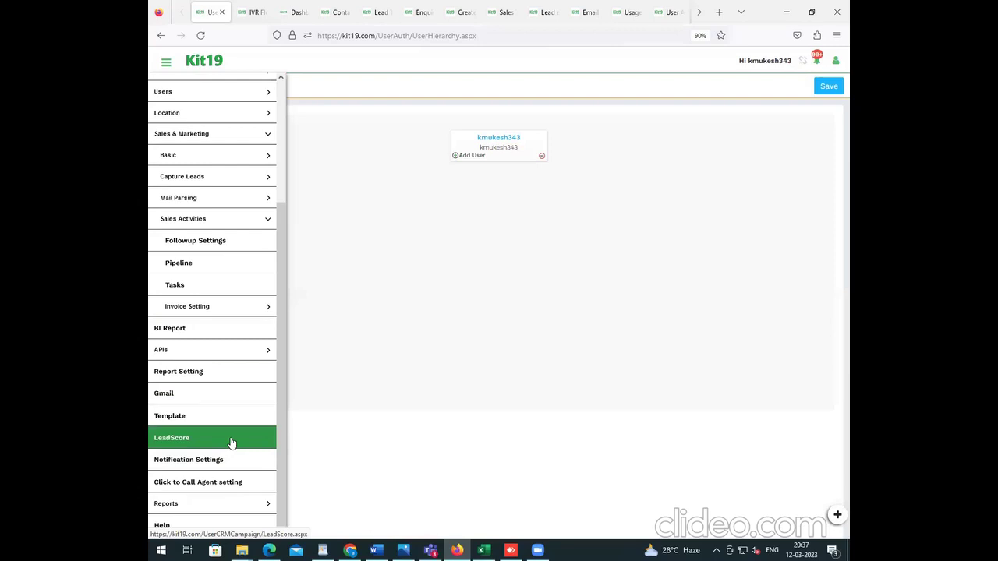
click(180, 442)
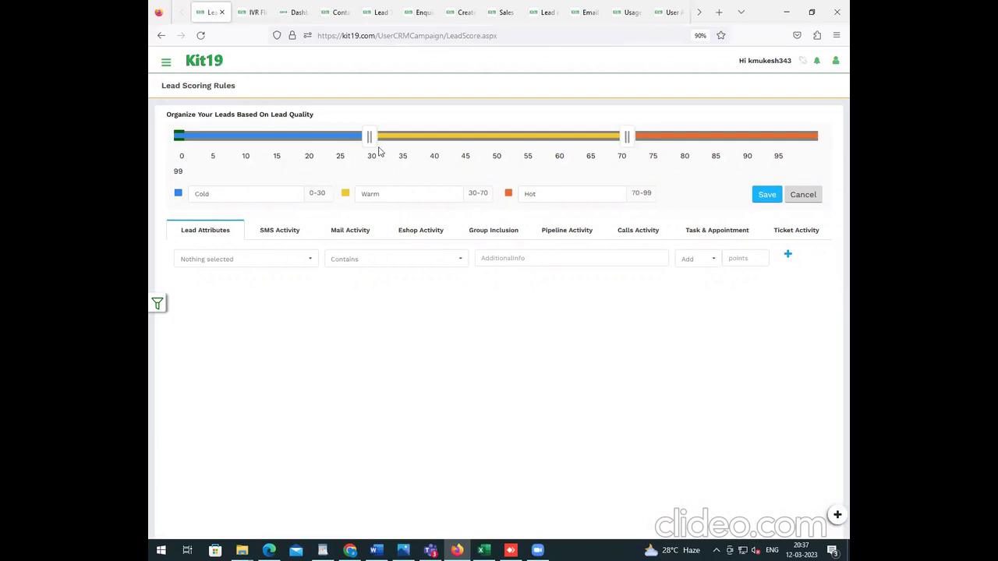
click(166, 64)
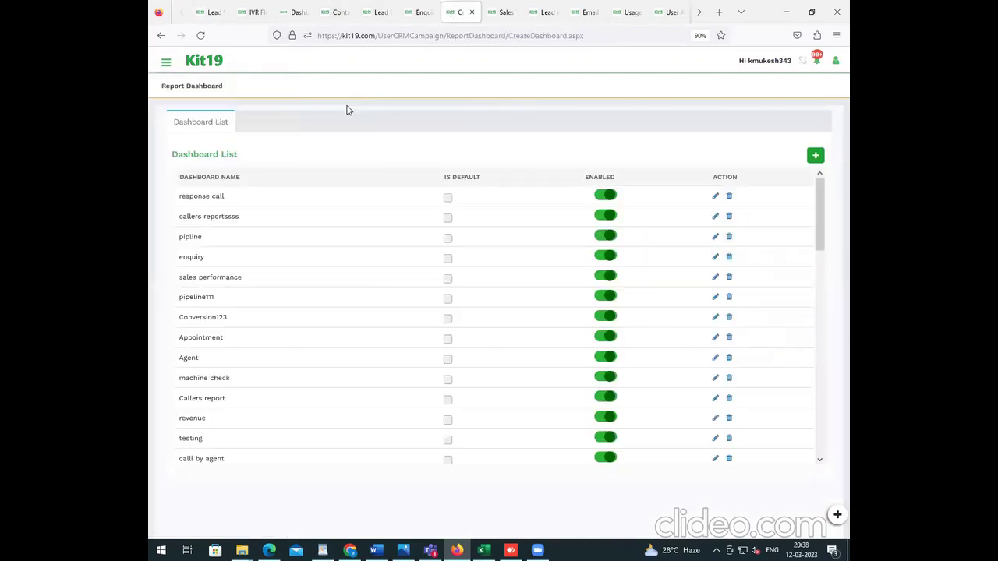
Start a new report dashboard and look through its available reports, date ranges and users.
click(816, 160)
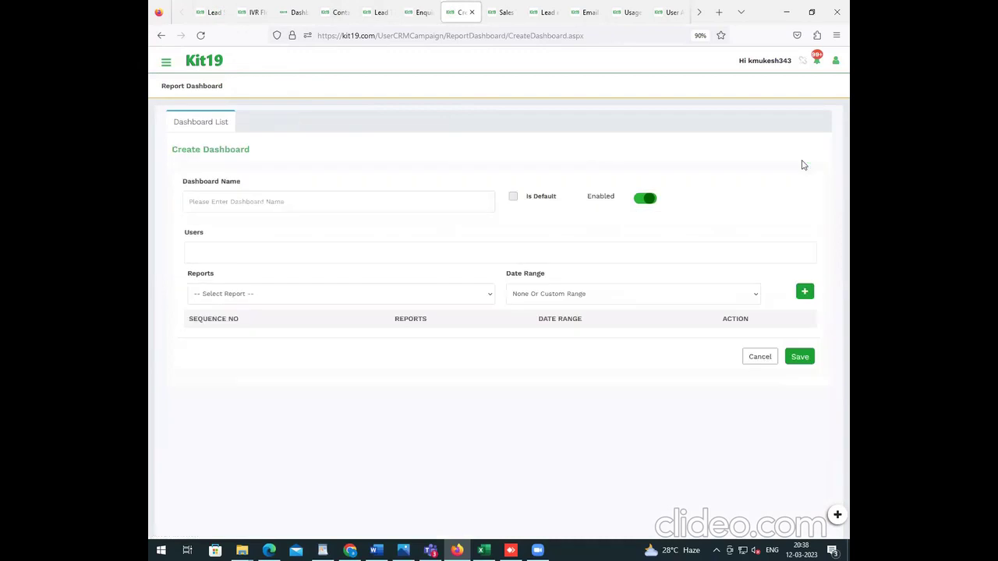
click(377, 299)
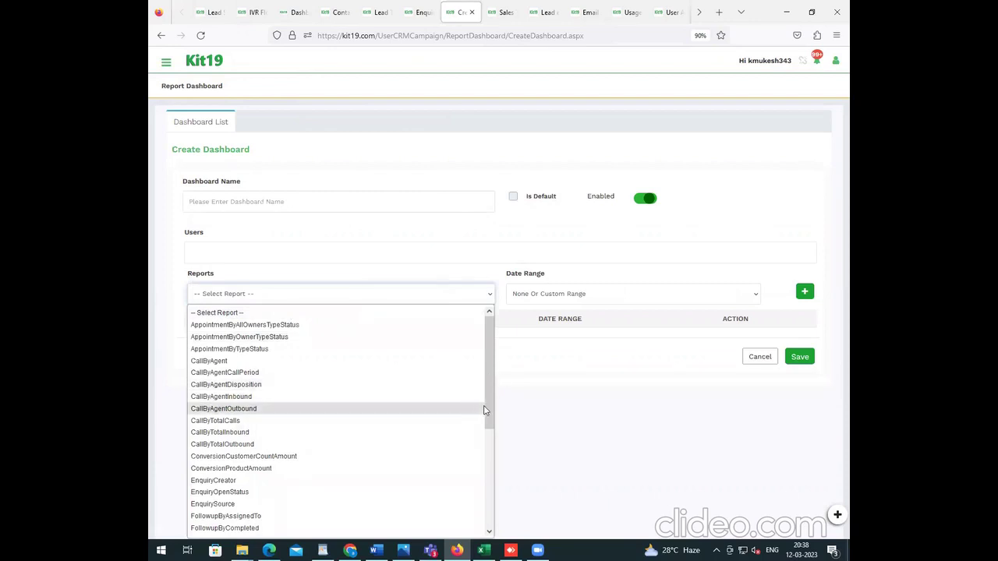
scroll(494, 506, down, 3)
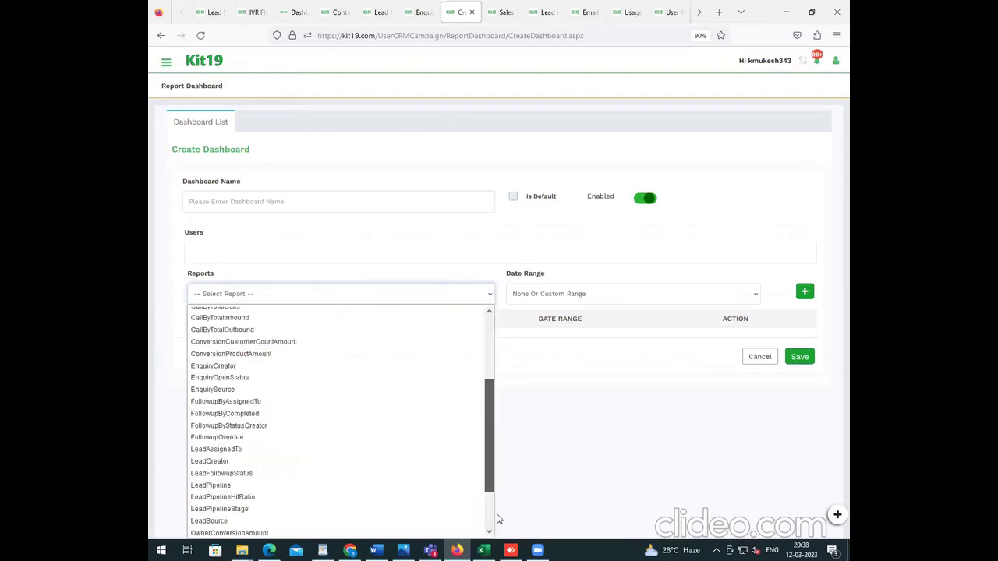
scroll(499, 515, down, 3)
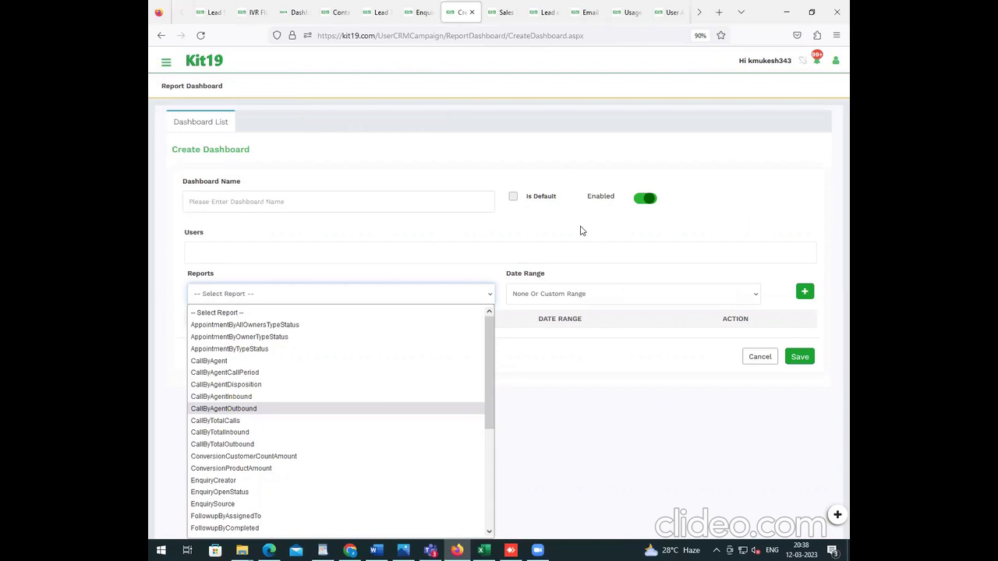
click(551, 300)
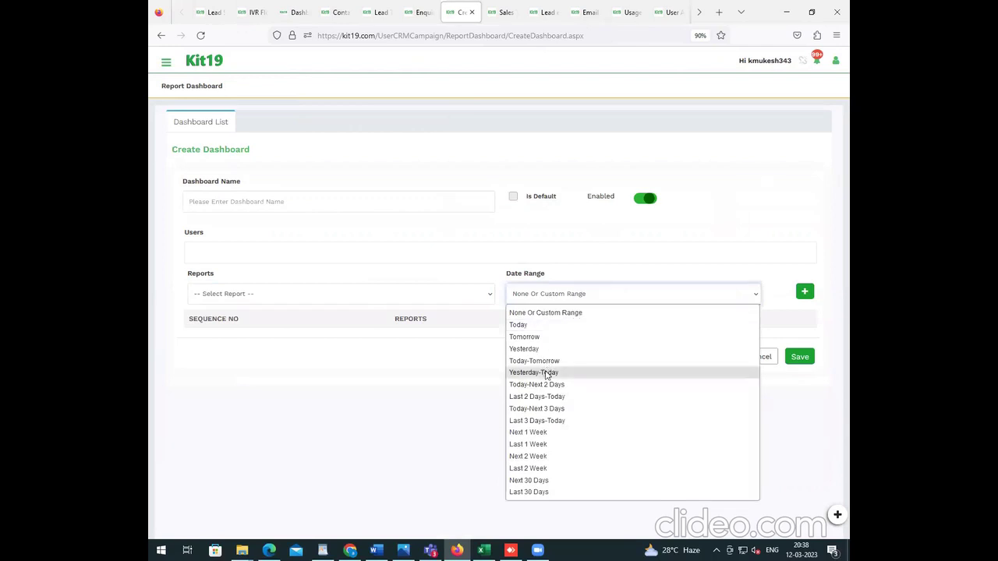
click(429, 252)
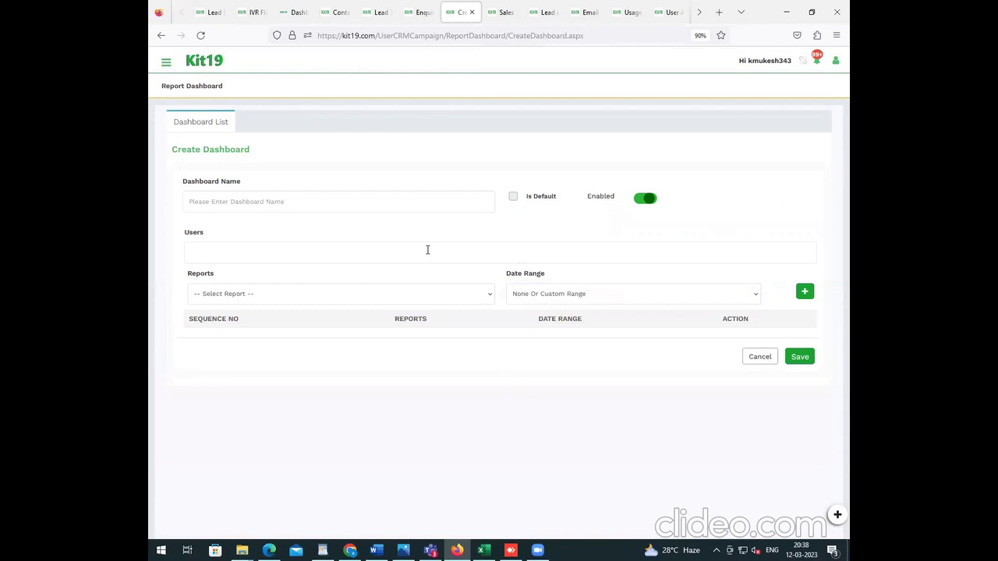
click(428, 249)
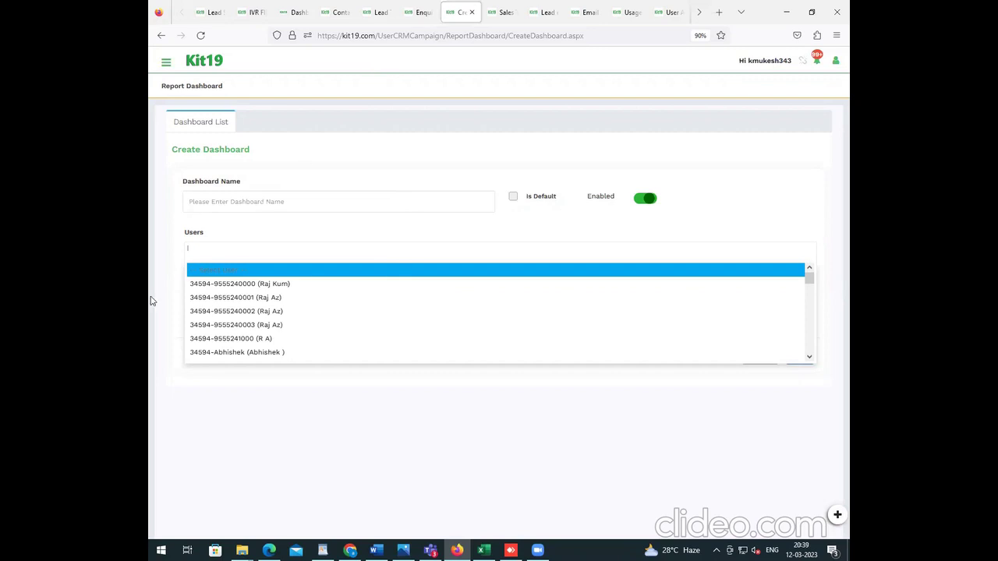
Review the Enquiry Report and the Lead Report, including the Lead Overview and Pipeline Matrix.
click(374, 16)
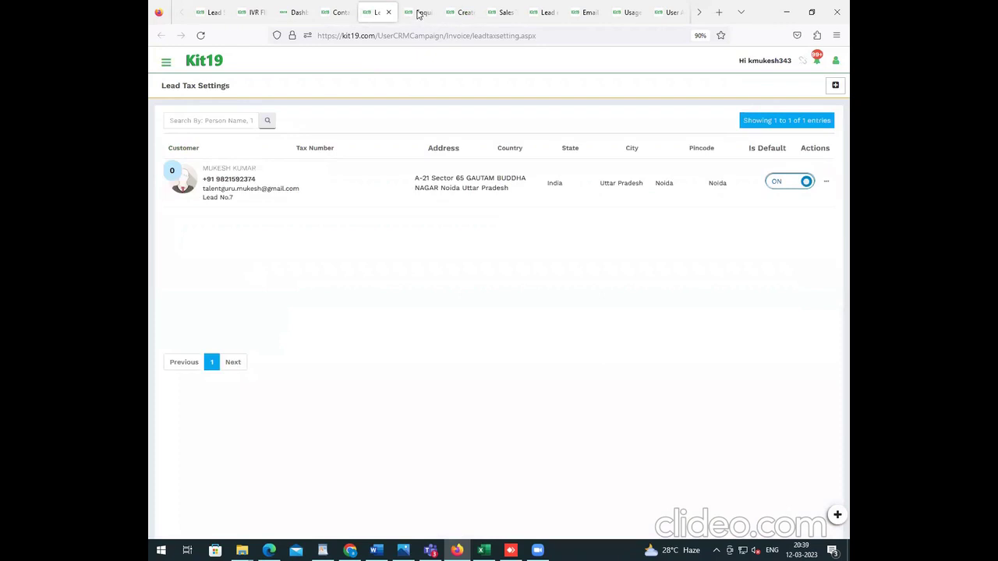
click(406, 17)
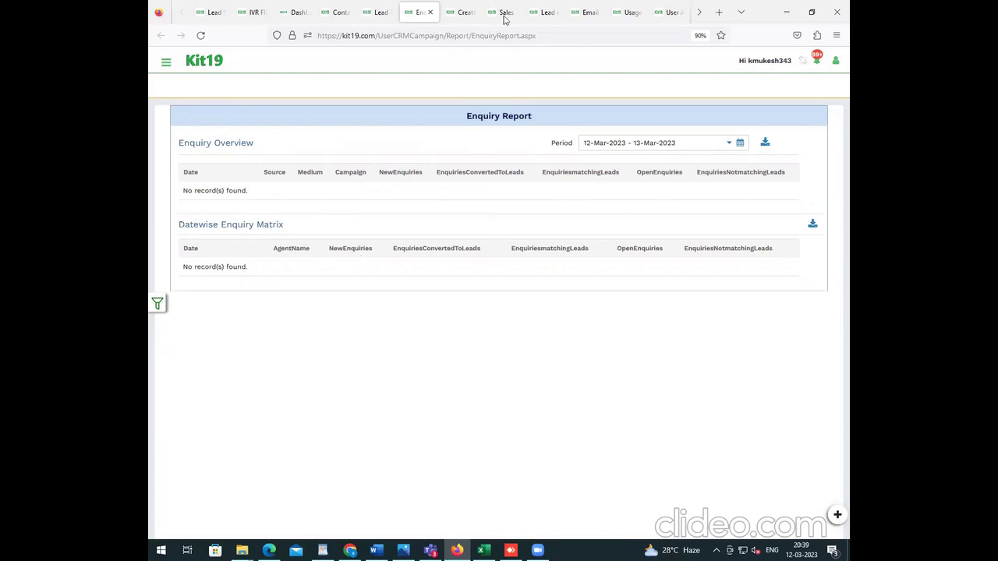
click(539, 14)
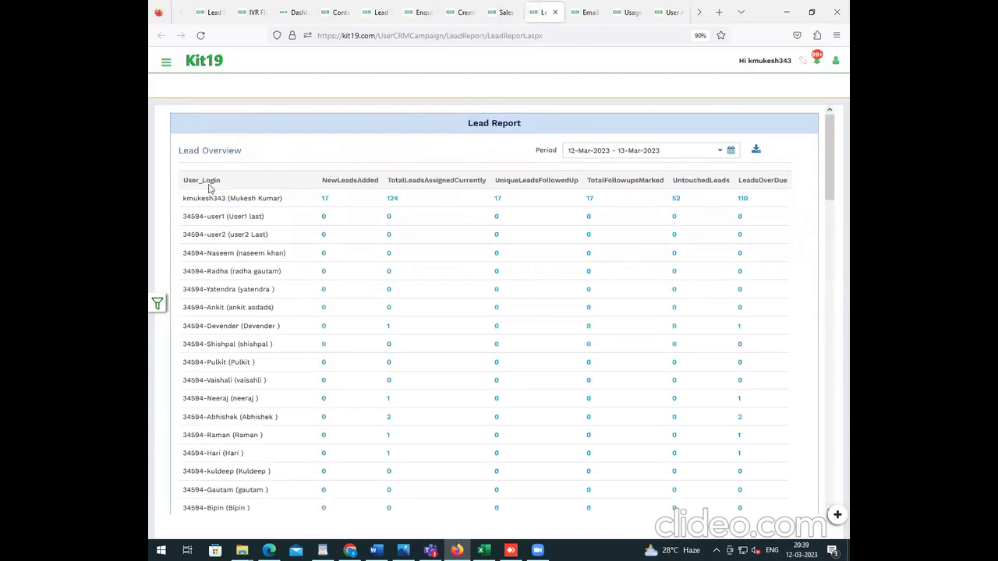
double_click(326, 200)
scroll(810, 363, down, 10)
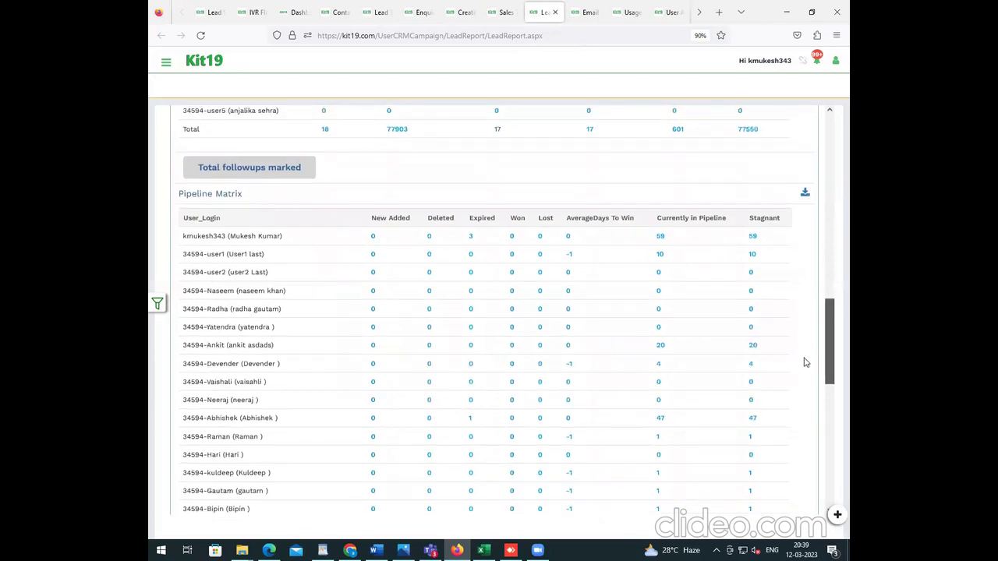
scroll(803, 361, up, 1)
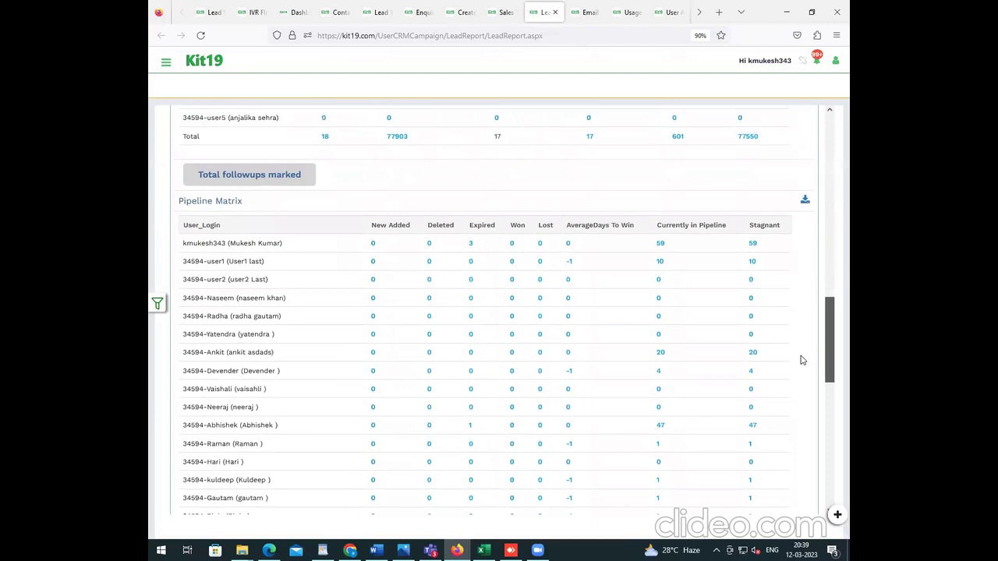
scroll(803, 359, up, 1)
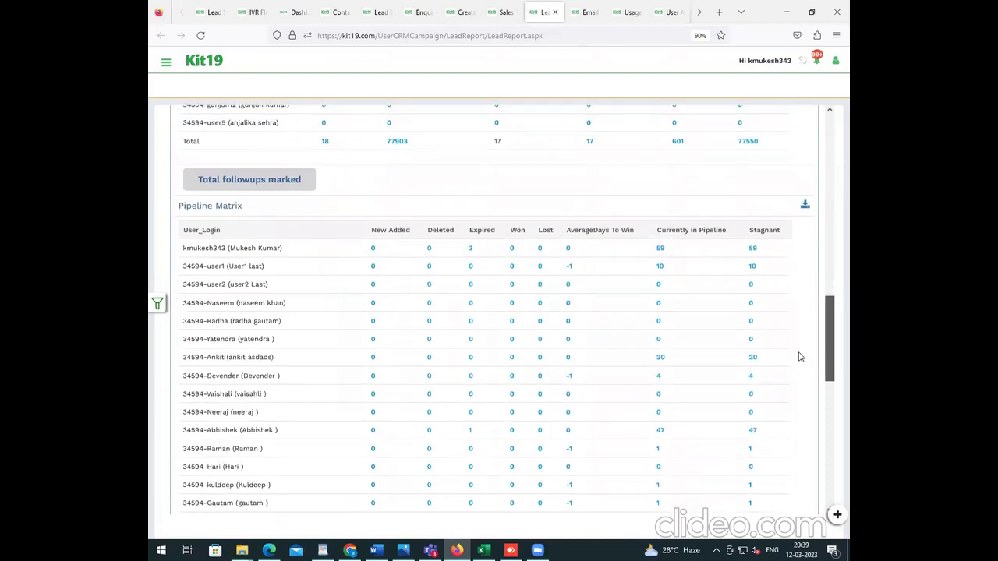
scroll(799, 357, up, 1)
scroll(770, 225, up, 1)
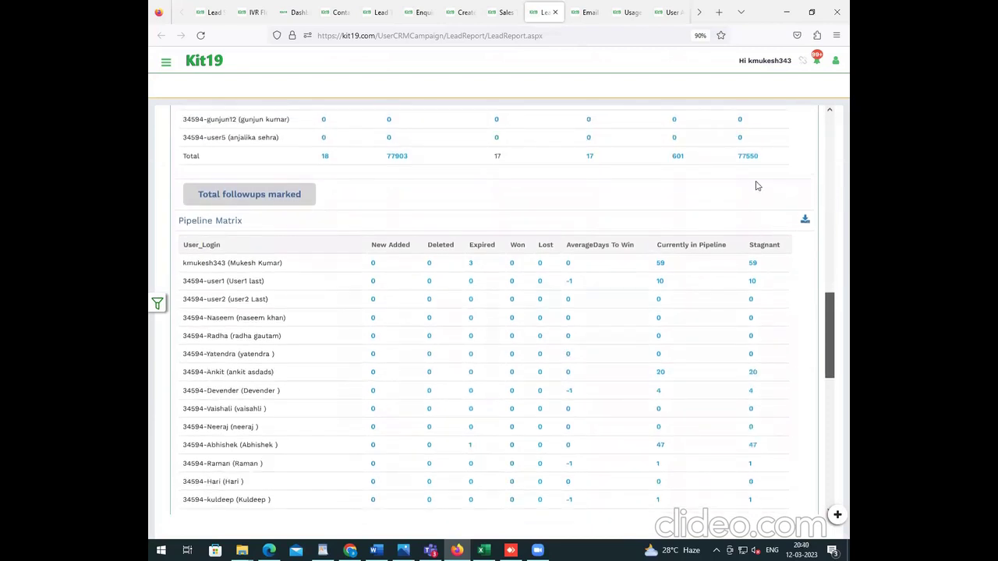
scroll(755, 185, up, 10)
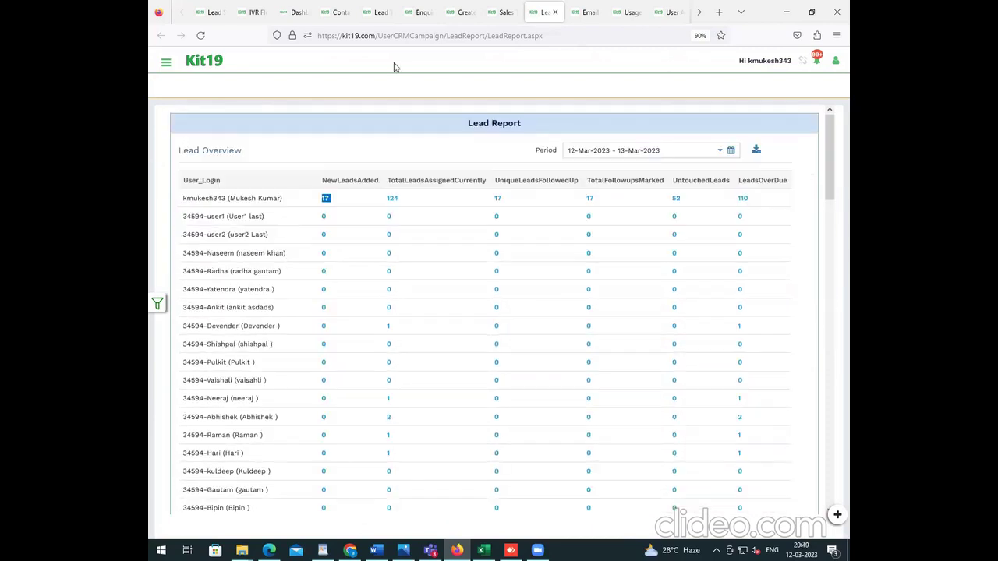
Review the current and completed sales targets, including the split details of the current revenue target.
click(507, 13)
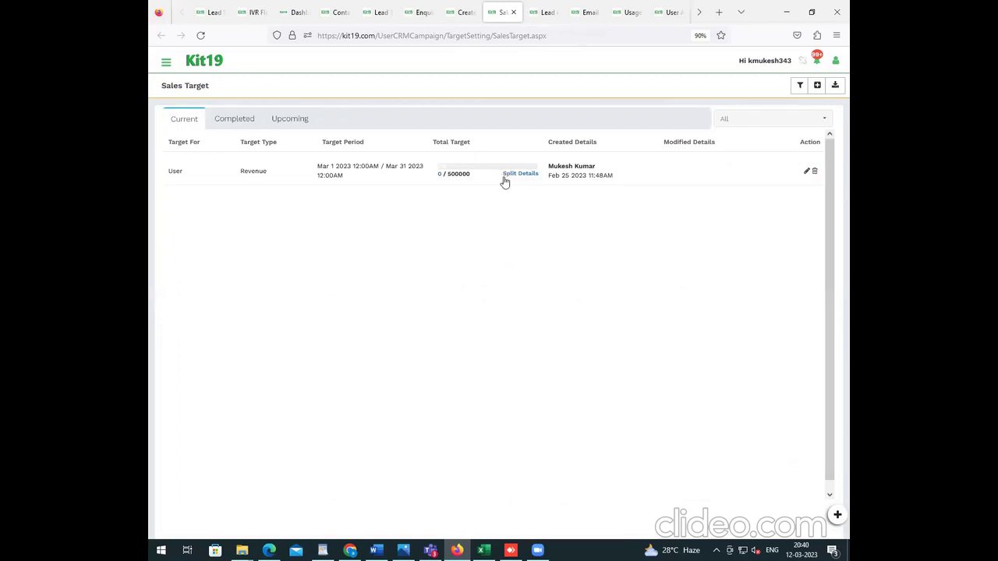
click(234, 124)
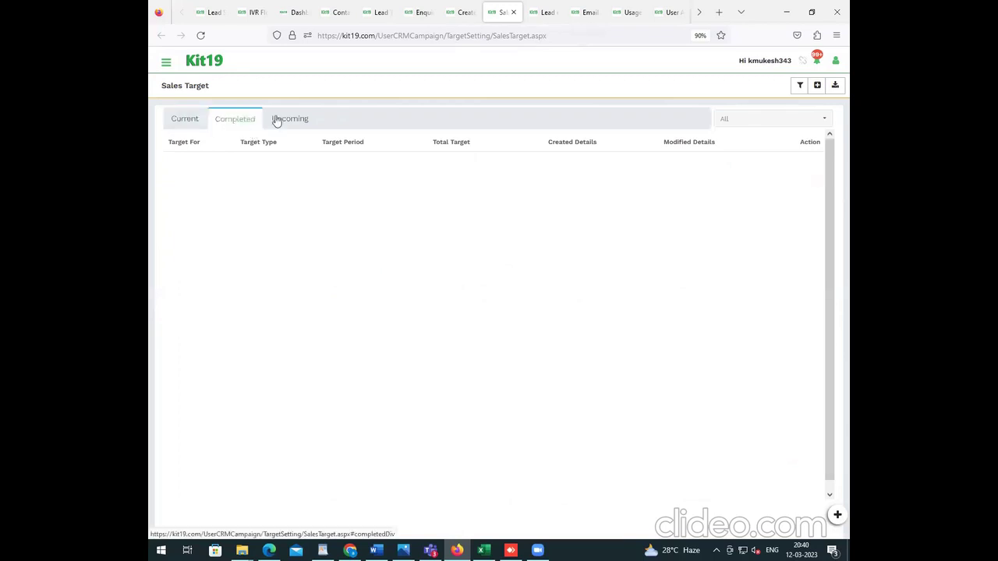
click(187, 124)
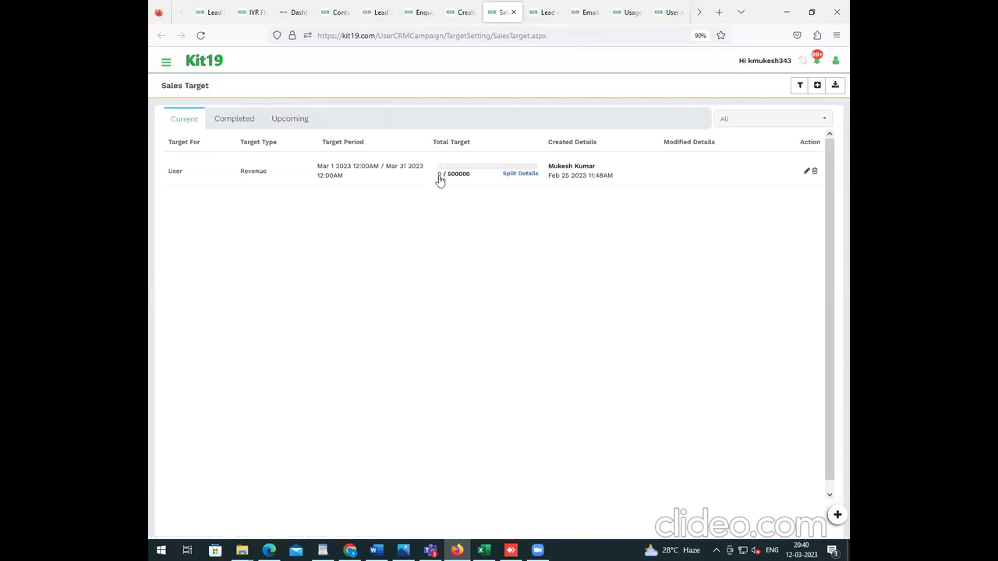
click(524, 184)
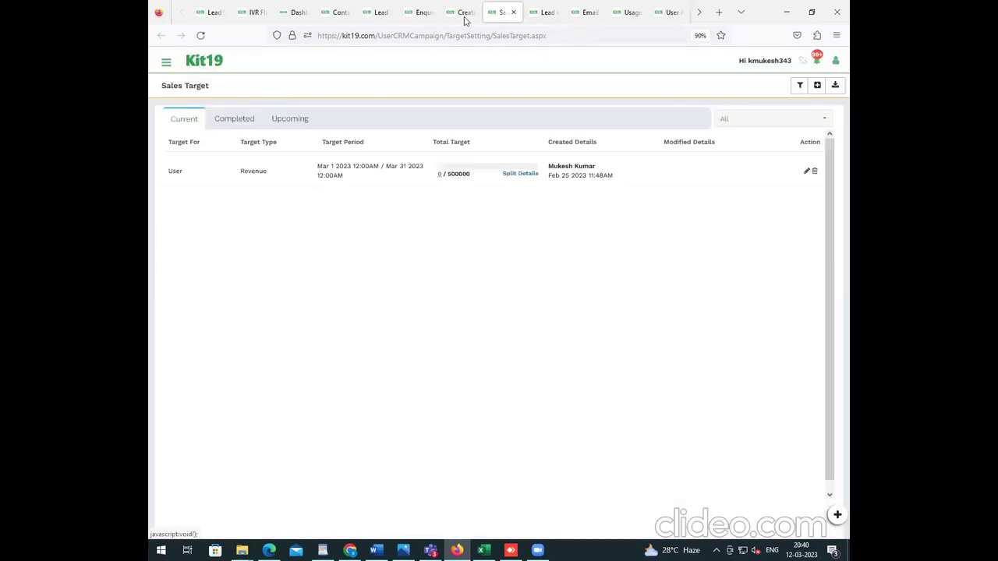
key(Escape)
Look over the email report for all campaigns and the account's Usage Report.
click(585, 13)
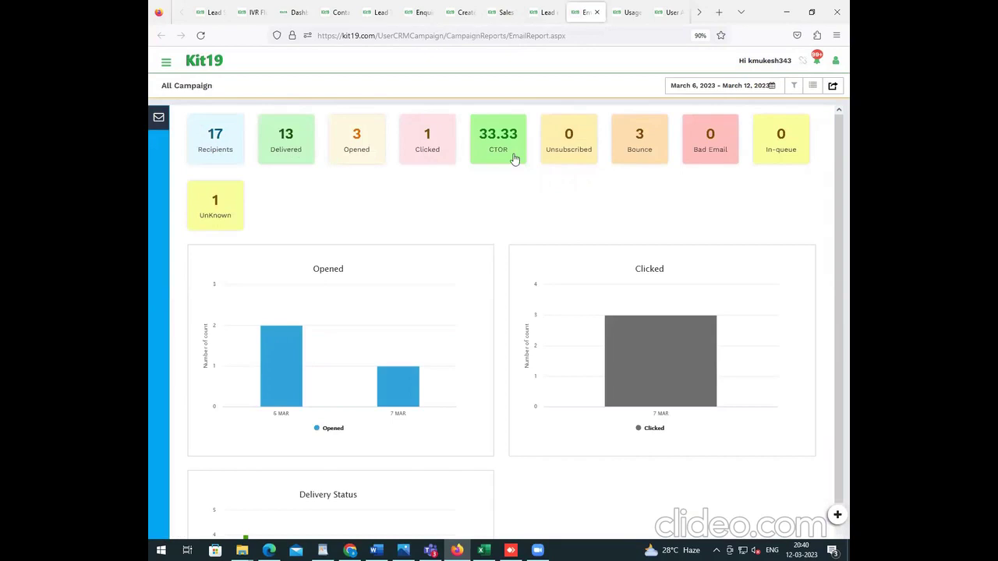
click(425, 156)
click(628, 12)
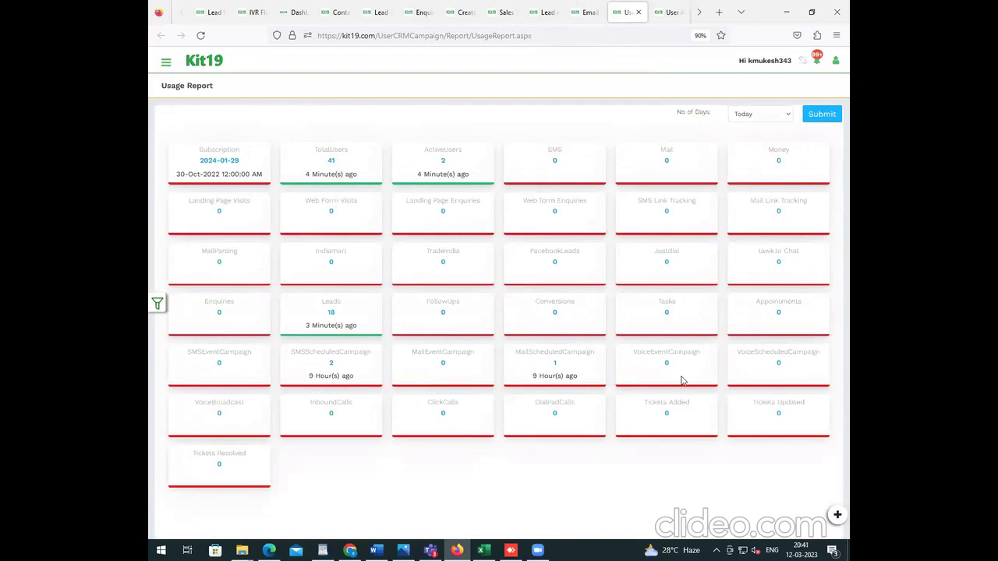
Look through the User Activity Report and the Follow-Up report.
click(661, 18)
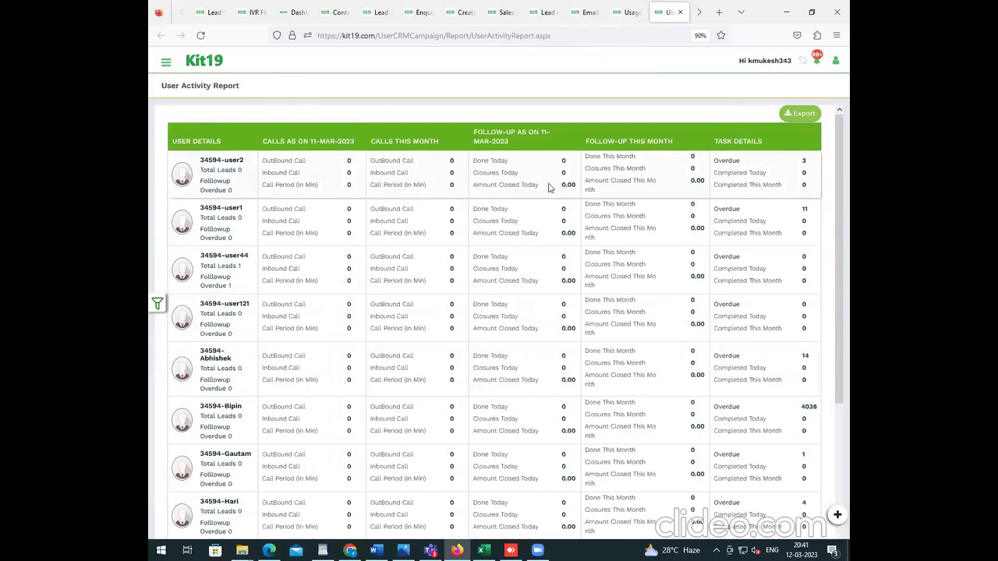
scroll(548, 187, down, 1)
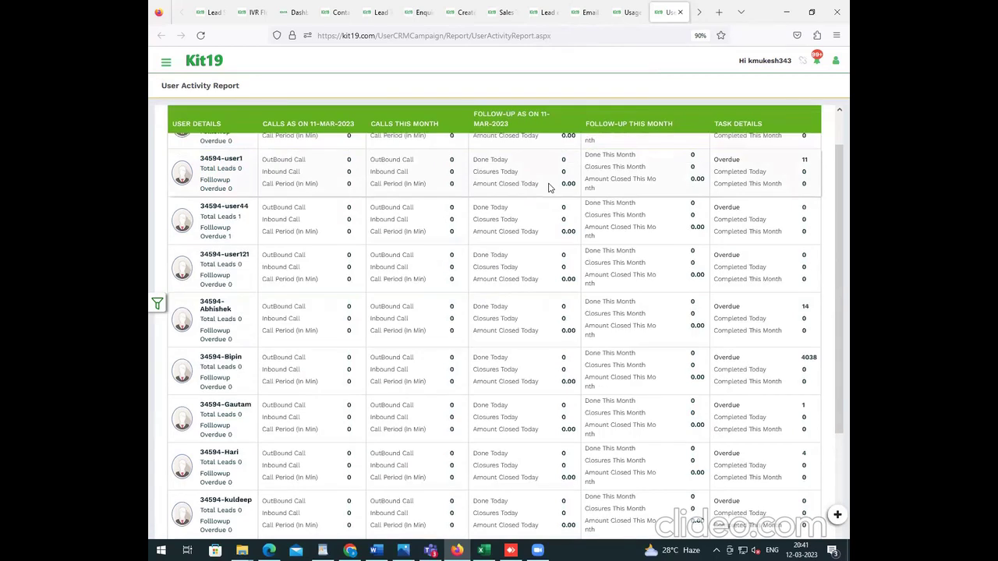
scroll(548, 187, up, 1)
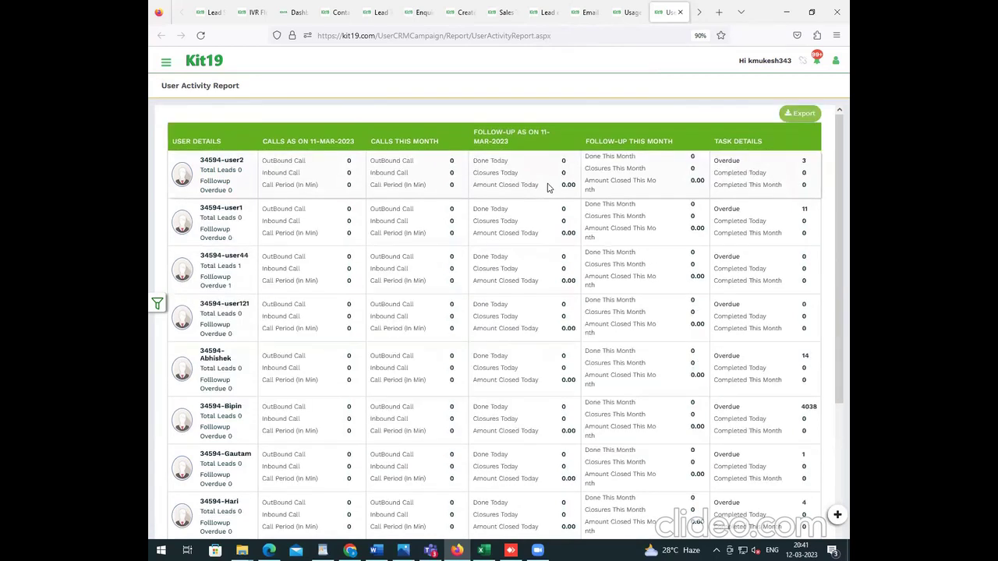
click(701, 13)
click(632, 14)
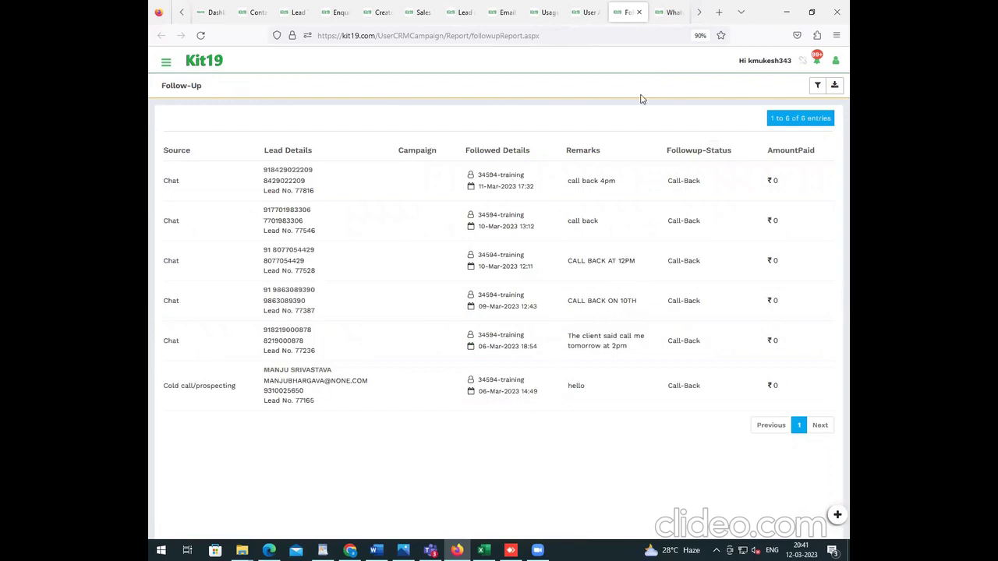
Examine the Whatsapp Dashboard's chat figures and charts, and view the Call Report Dashboard.
click(664, 18)
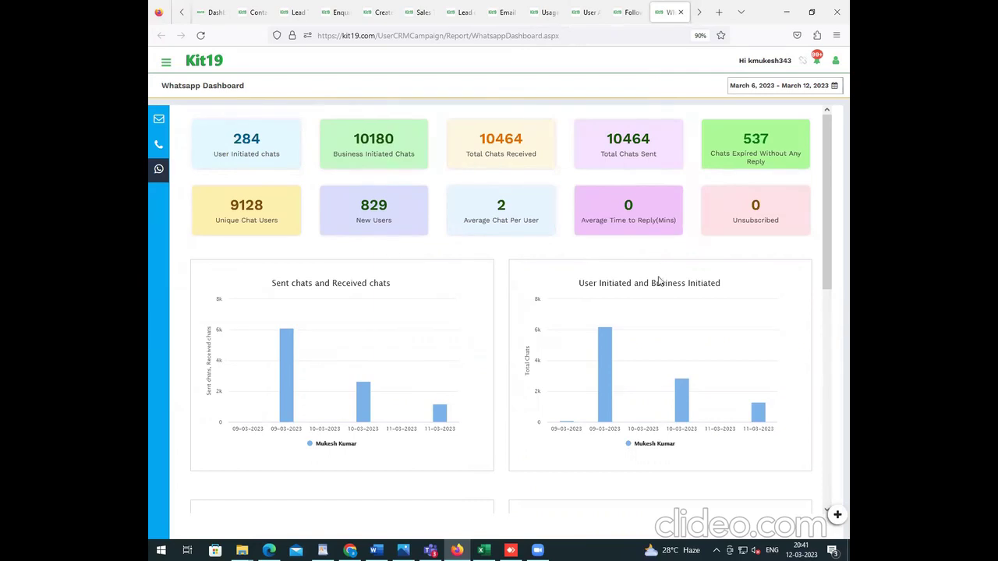
scroll(659, 282, down, 3)
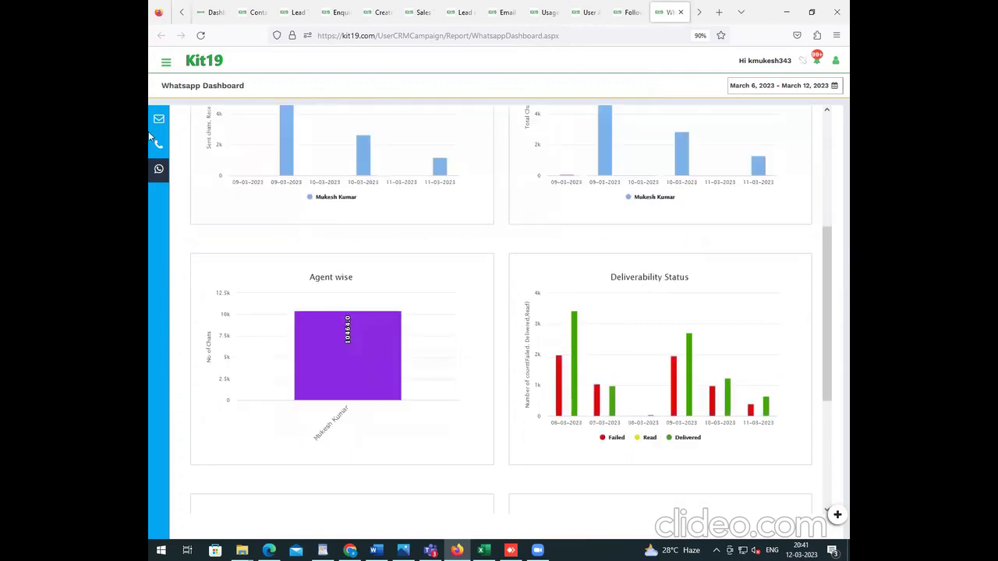
scroll(158, 148, down, 3)
click(158, 148)
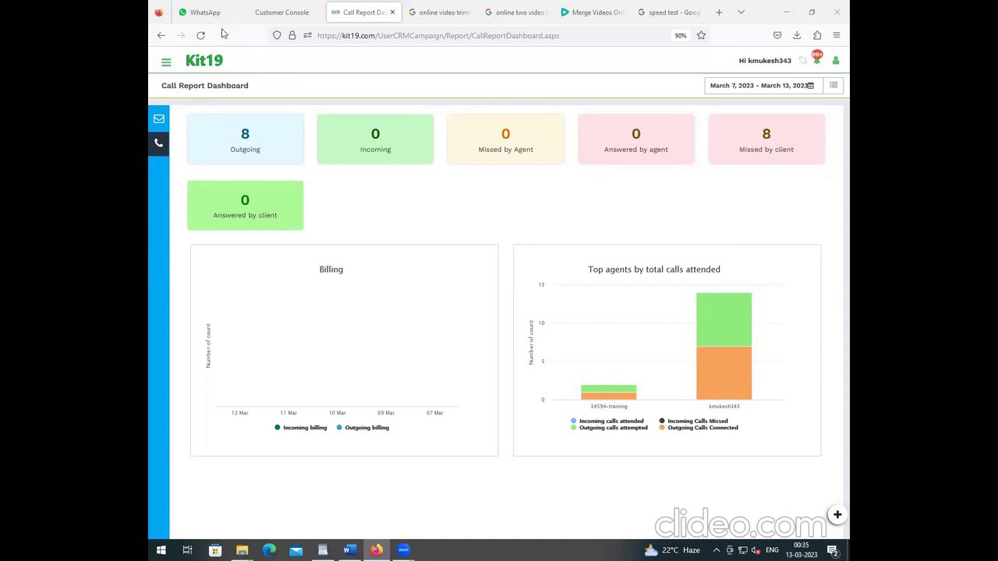
Return to the main Dashboard page.
click(170, 66)
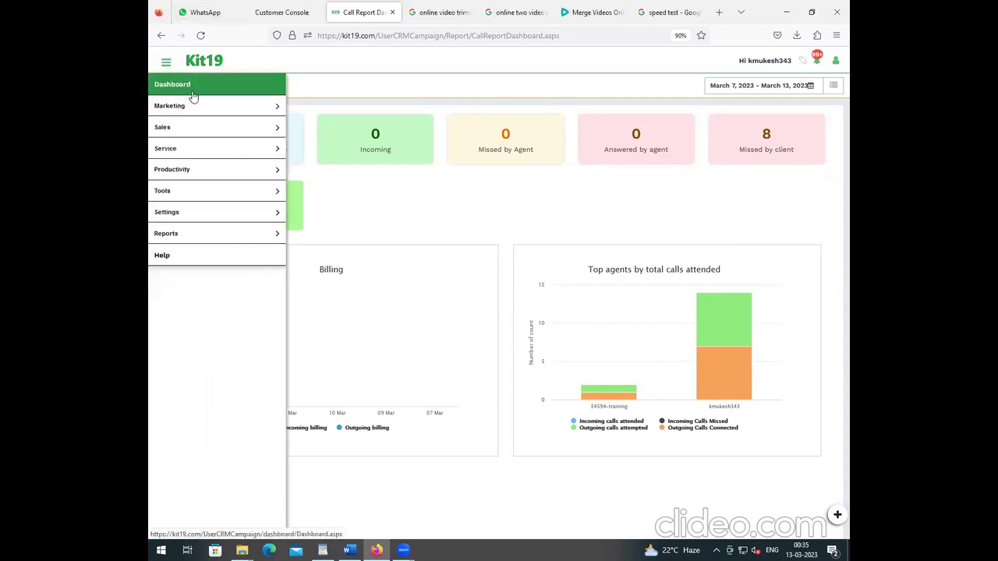
click(193, 97)
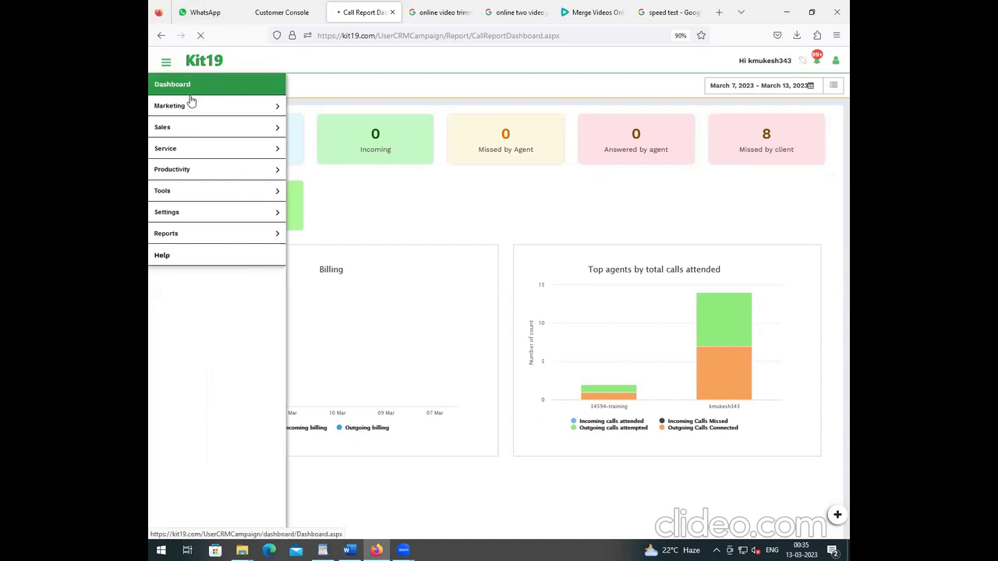